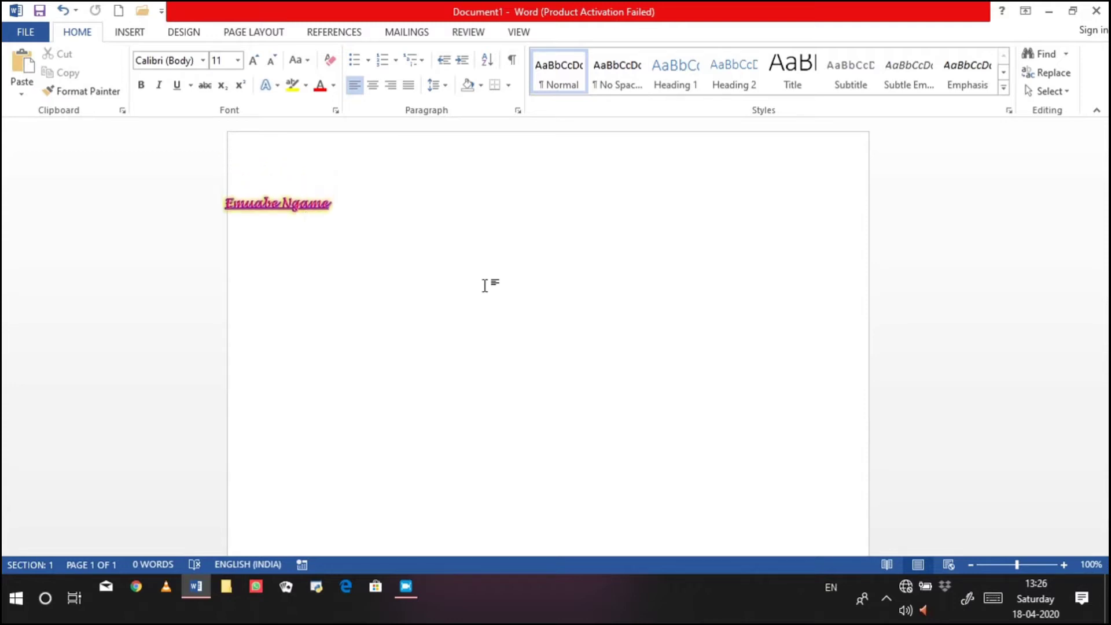
# - Set the document's page margins to Narrow
pyautogui.click(242, 35)
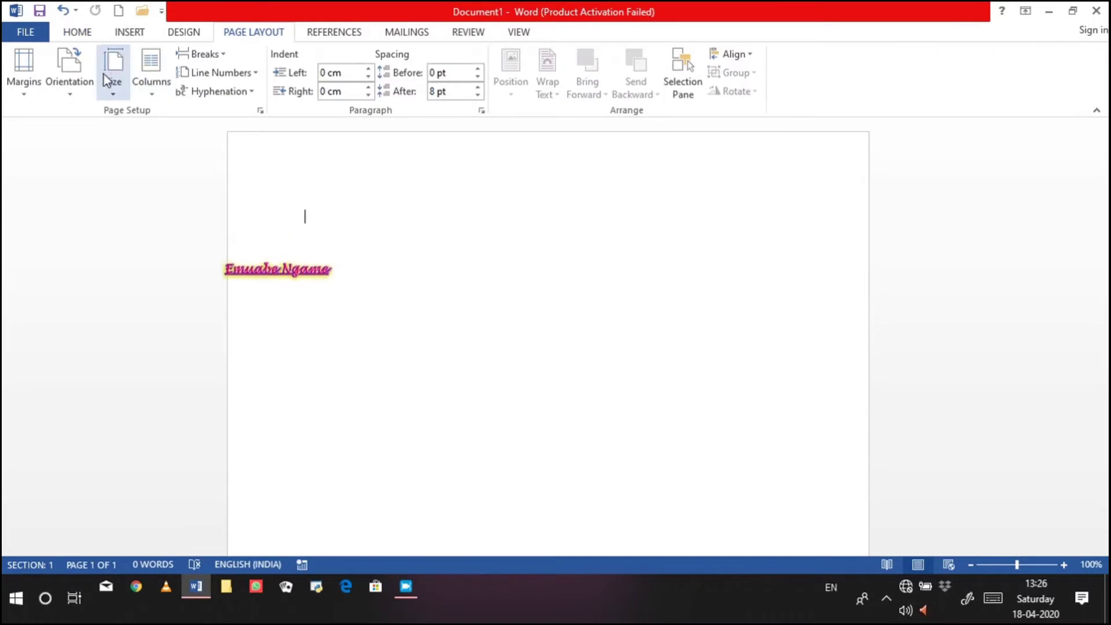
pyautogui.click(29, 80)
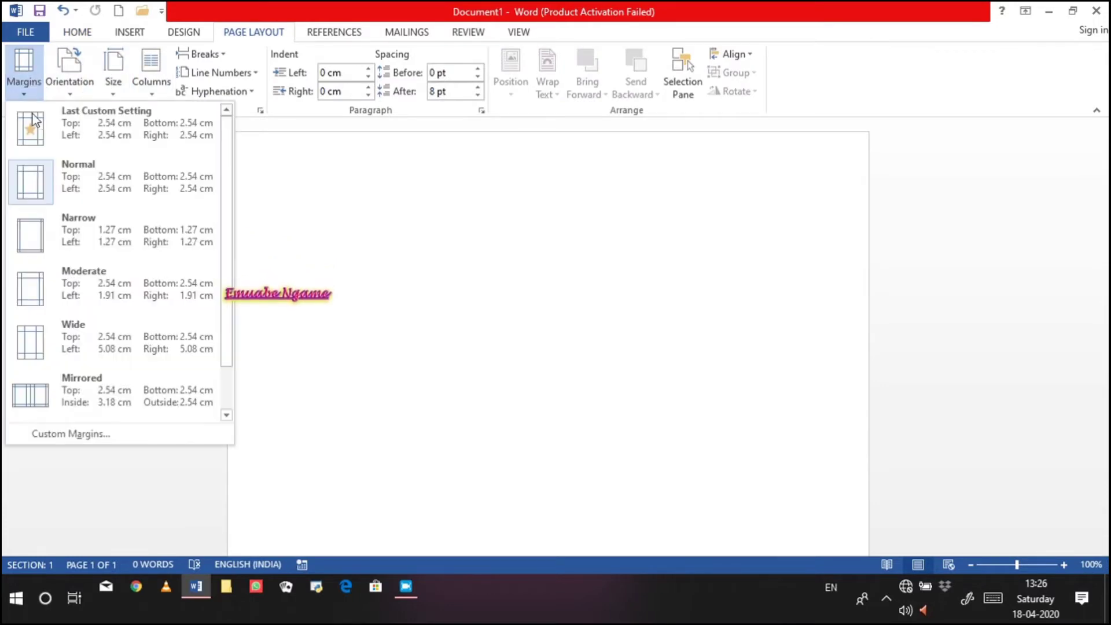
pyautogui.click(89, 224)
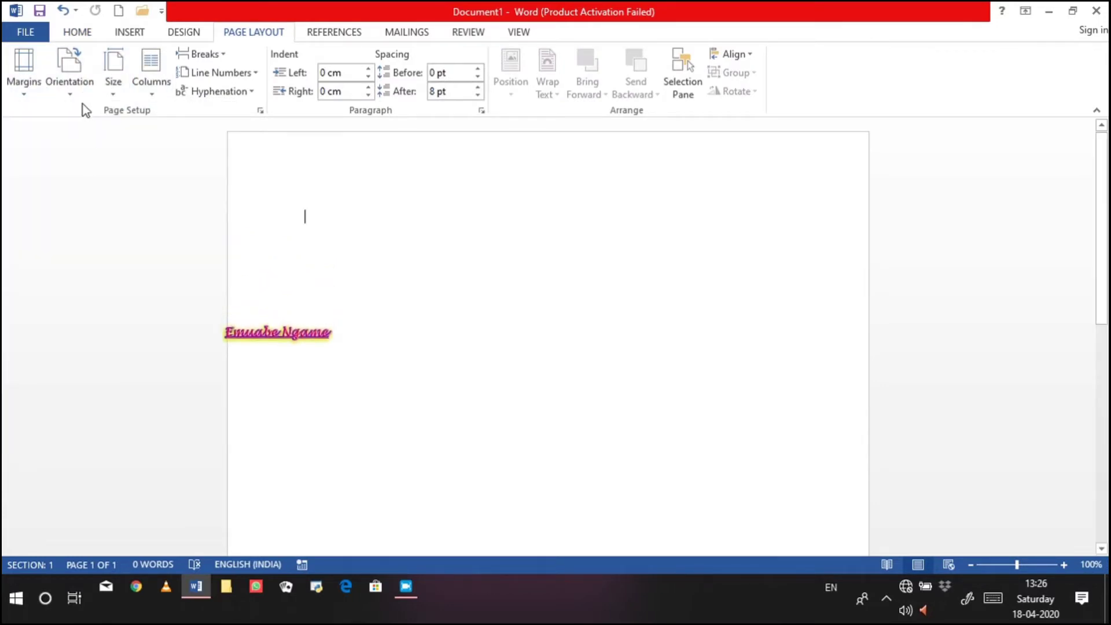
# - Switch the page orientation to Landscape with A4 paper size
pyautogui.click(74, 92)
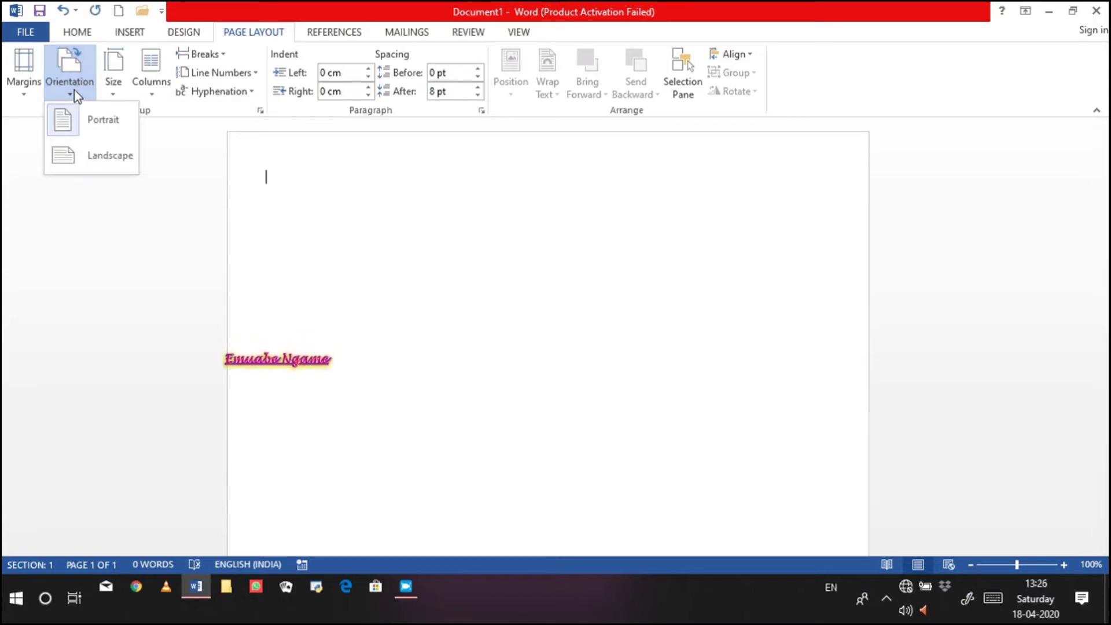
pyautogui.click(106, 165)
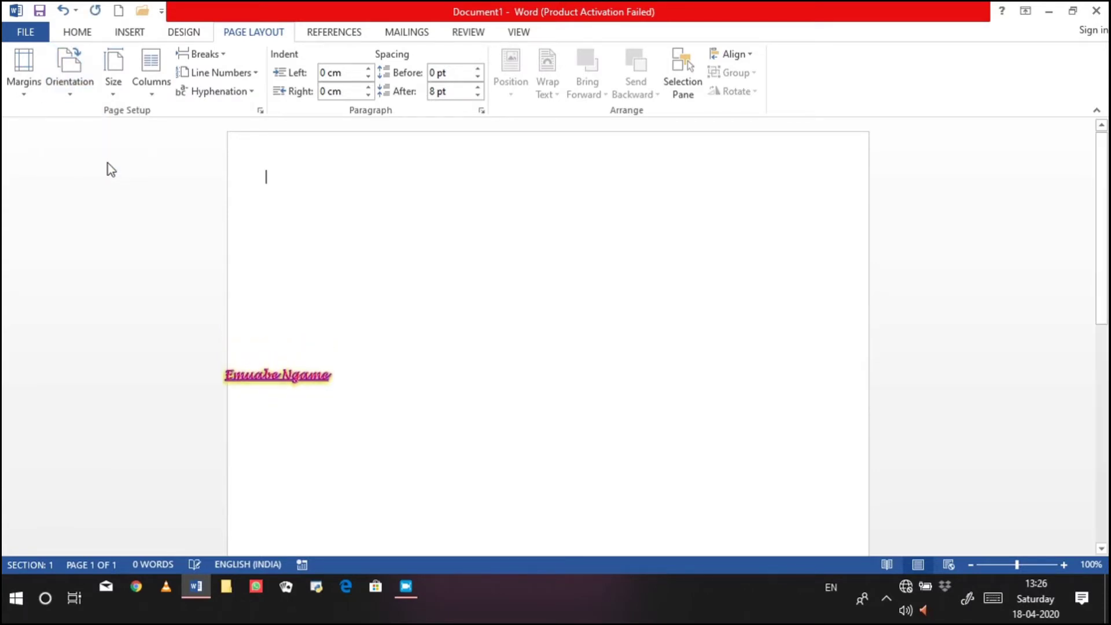
pyautogui.click(114, 81)
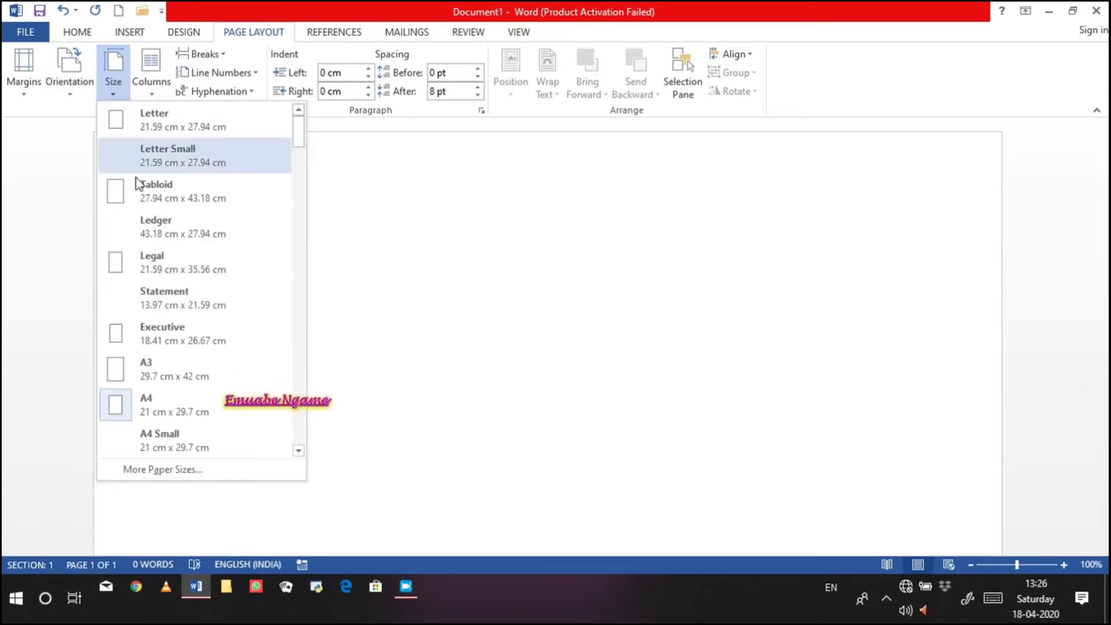
pyautogui.click(196, 401)
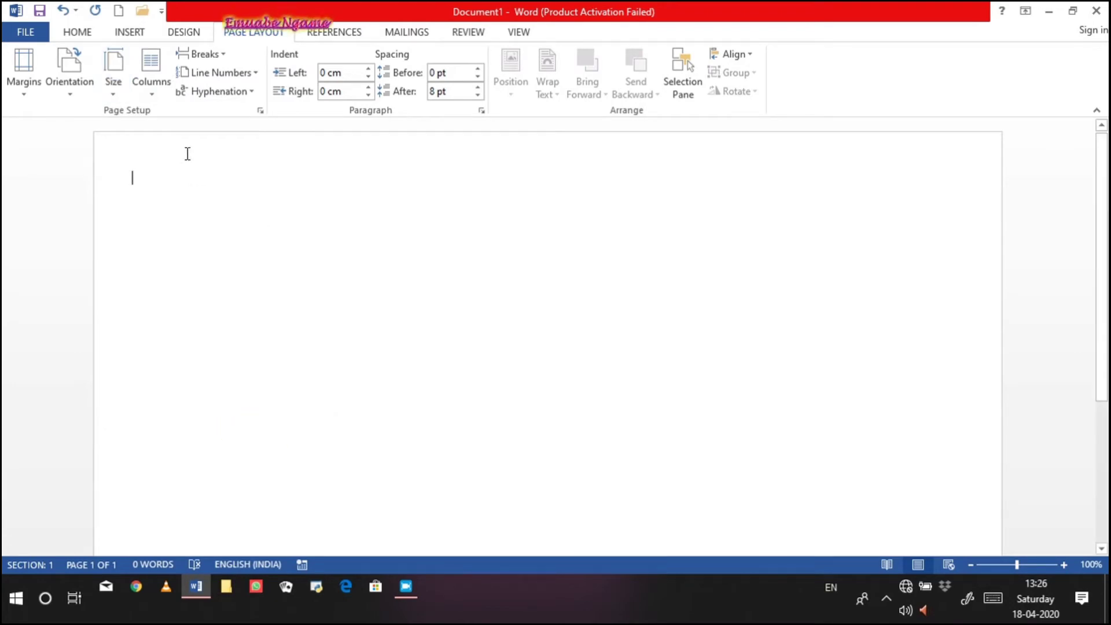
# - Draw a flowchart cylinder shape about 6.4 cm high and 4.6 cm wide near the page's upper-left corner as the mug body
pyautogui.click(132, 35)
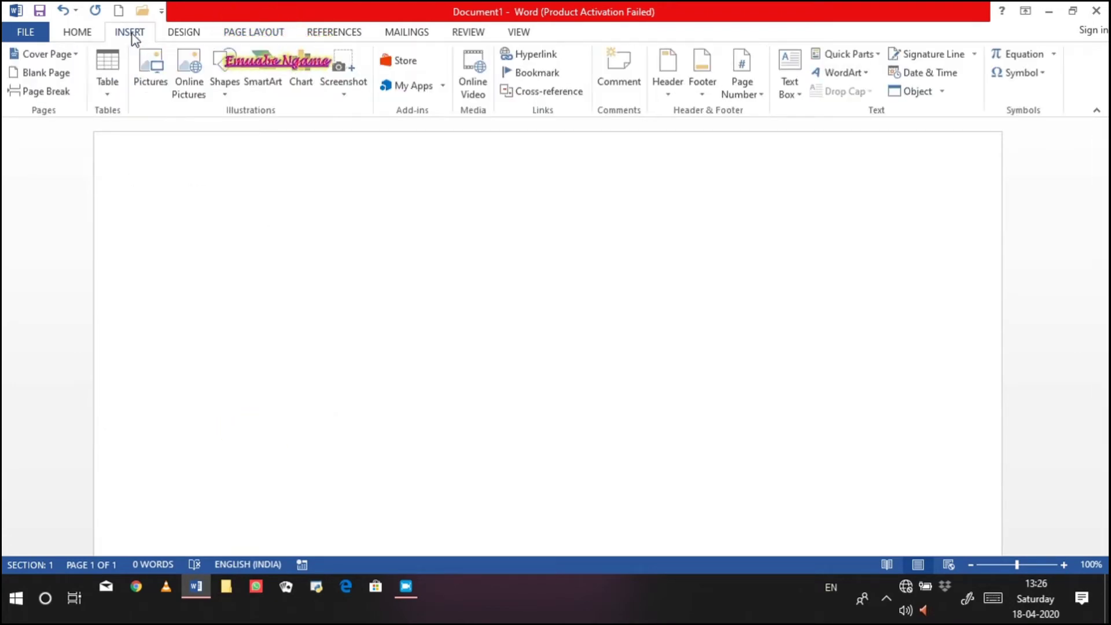
pyautogui.click(233, 95)
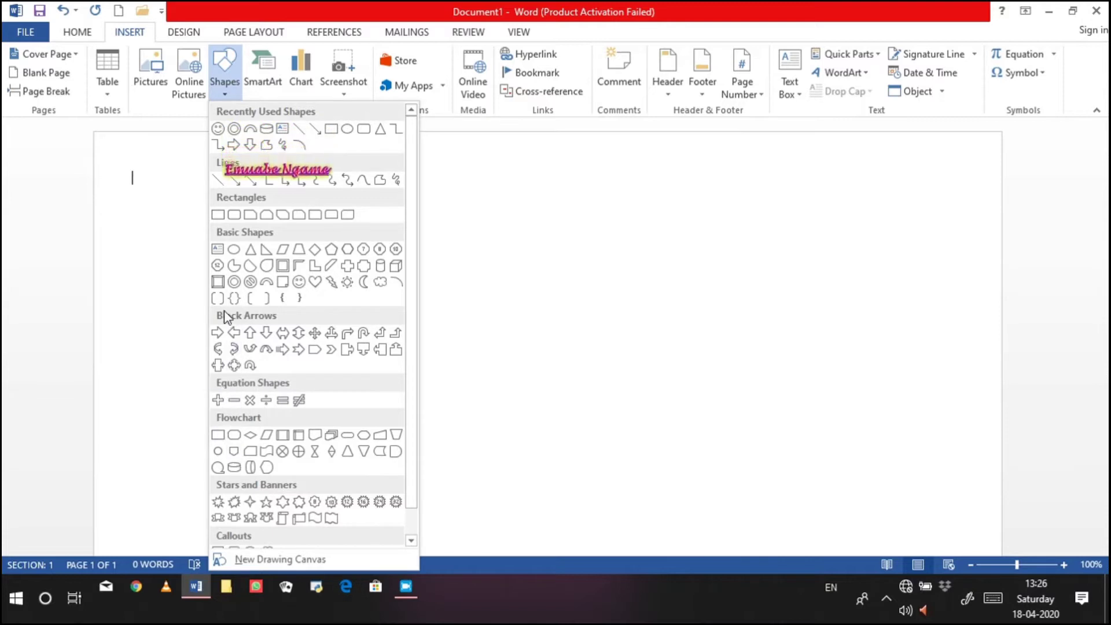
pyautogui.click(232, 469)
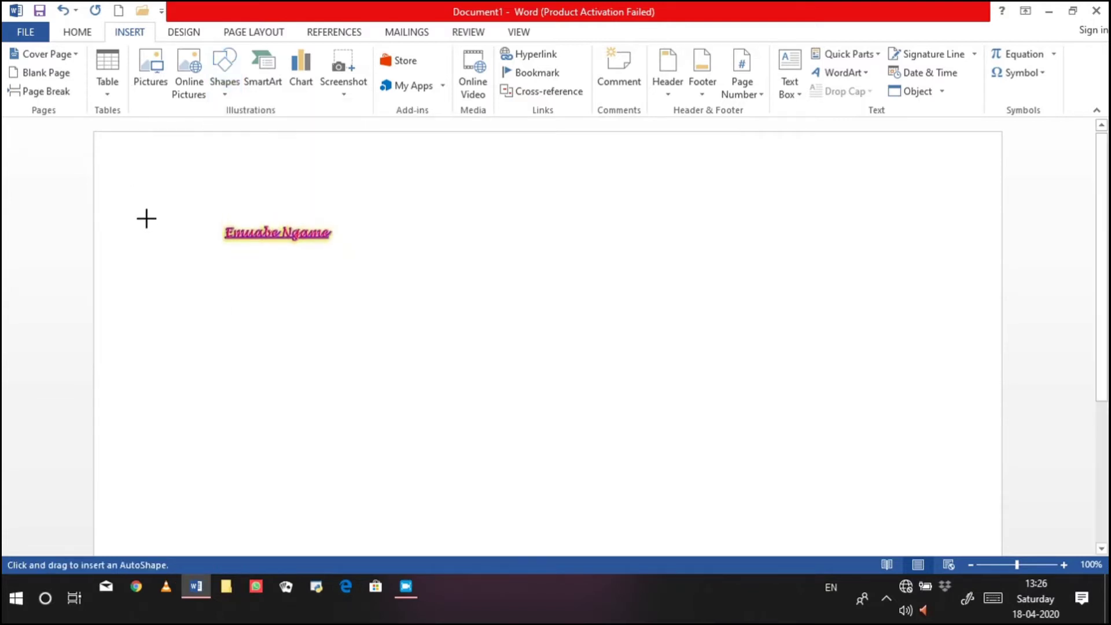
pyautogui.moveTo(145, 216)
pyautogui.mouseDown()
pyautogui.moveTo(219, 322)
pyautogui.moveTo(238, 374)
pyautogui.moveTo(286, 422)
pyautogui.moveTo(287, 412)
pyautogui.mouseUp()
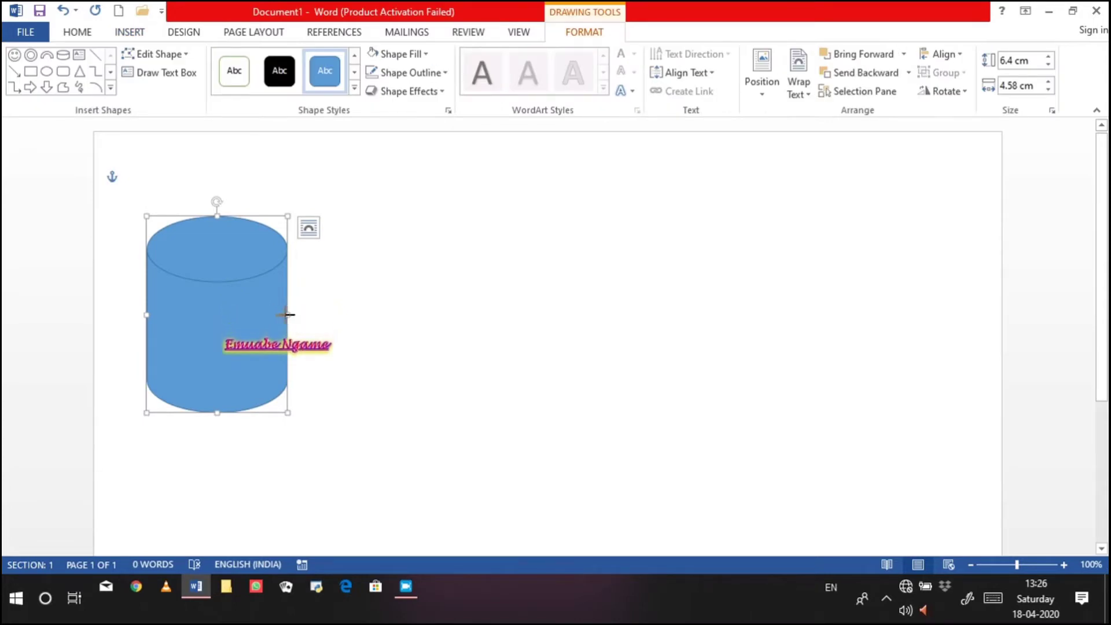
pyautogui.click(405, 278)
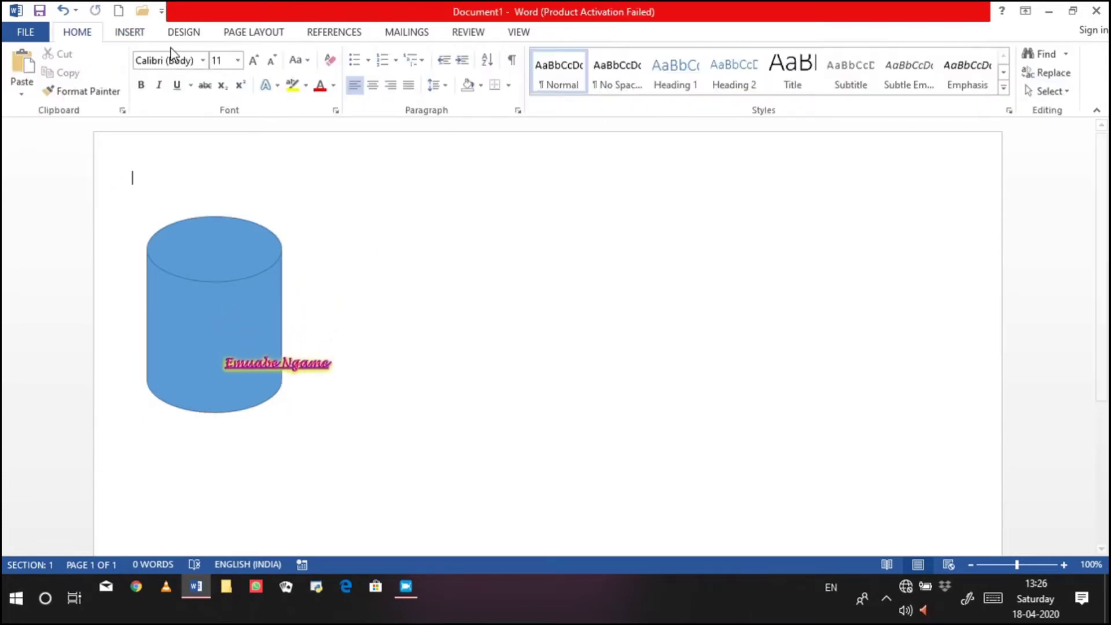
# - Add a block arc about 2.9 cm high and 3.3 cm wide, turned a quarter clockwise against the cylinder's right side as the mug handle
pyautogui.click(138, 37)
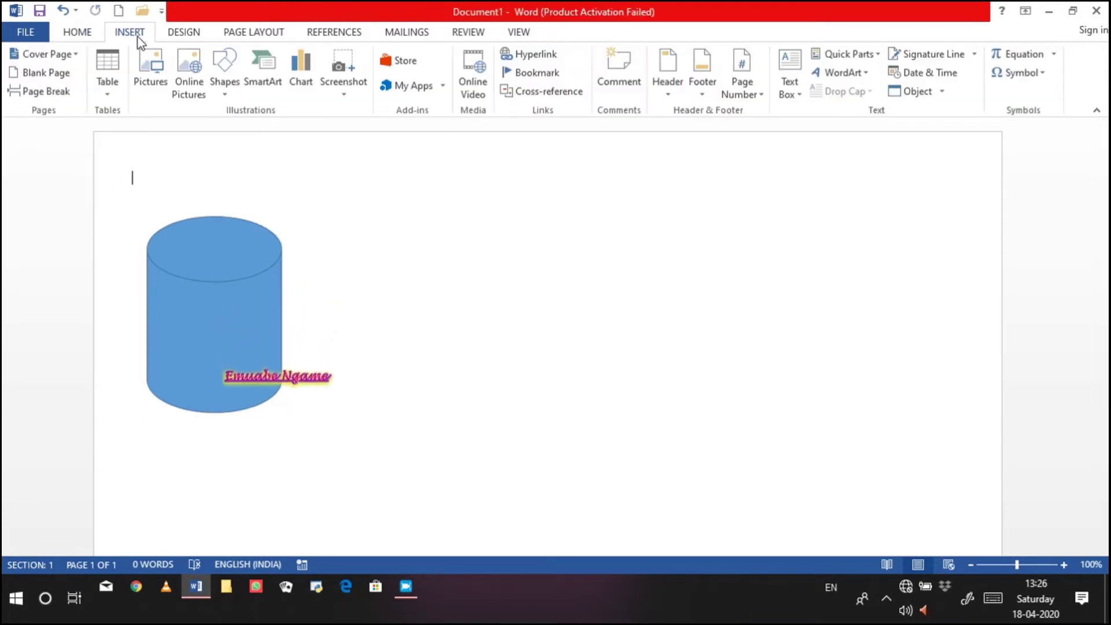
pyautogui.click(231, 88)
pyautogui.click(250, 134)
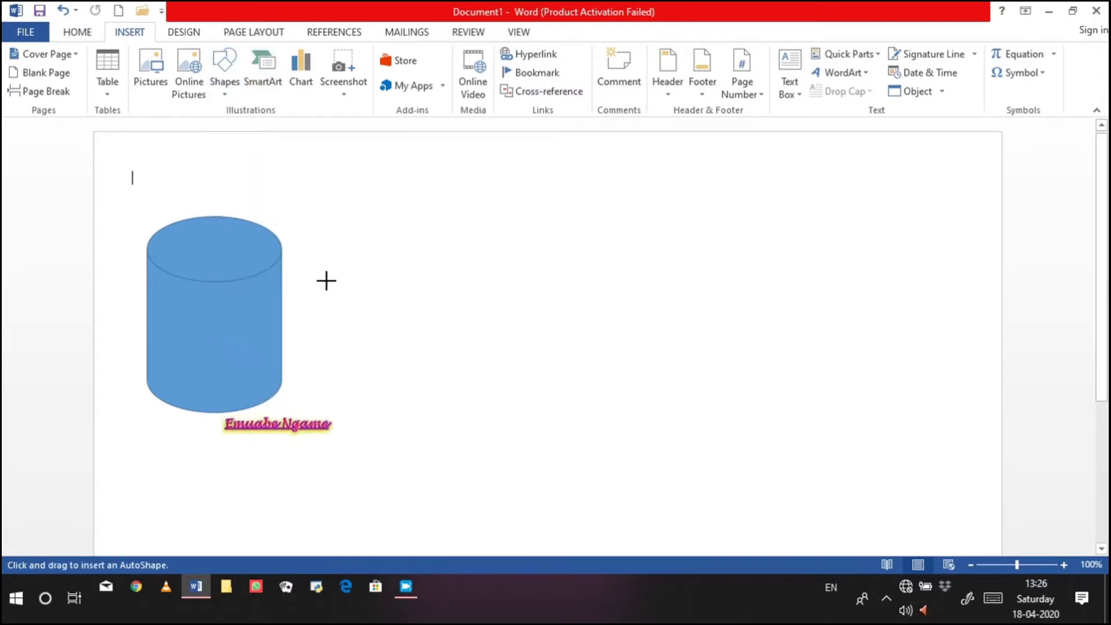
pyautogui.moveTo(306, 277); pyautogui.dragTo(408, 365)
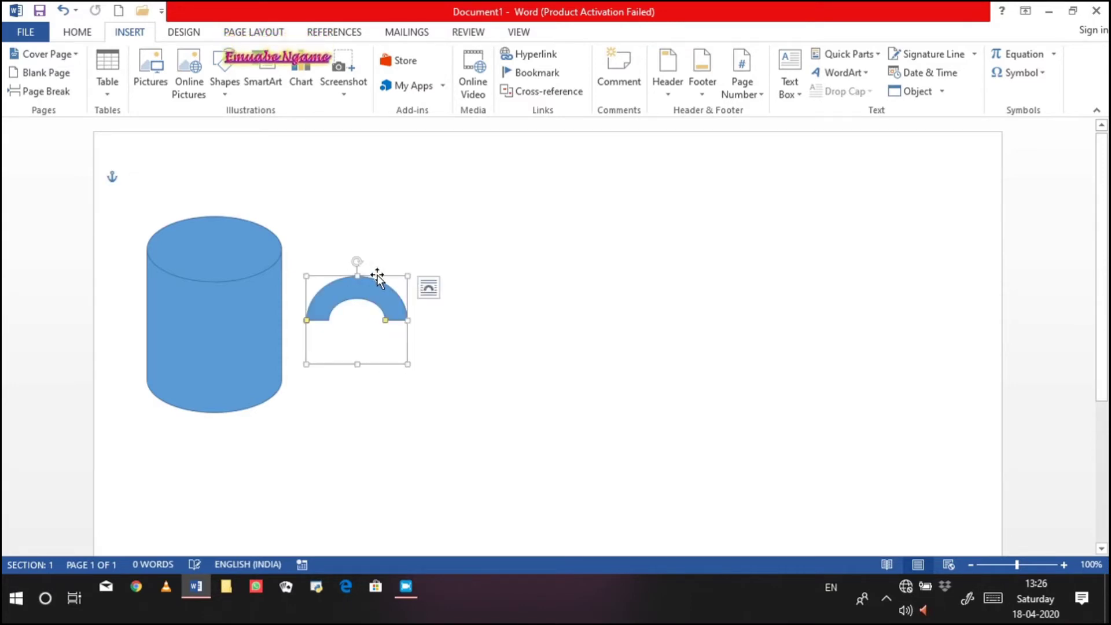
pyautogui.moveTo(373, 266)
pyautogui.mouseDown()
pyautogui.moveTo(404, 283)
pyautogui.moveTo(410, 321)
pyautogui.moveTo(313, 324)
pyautogui.mouseUp()
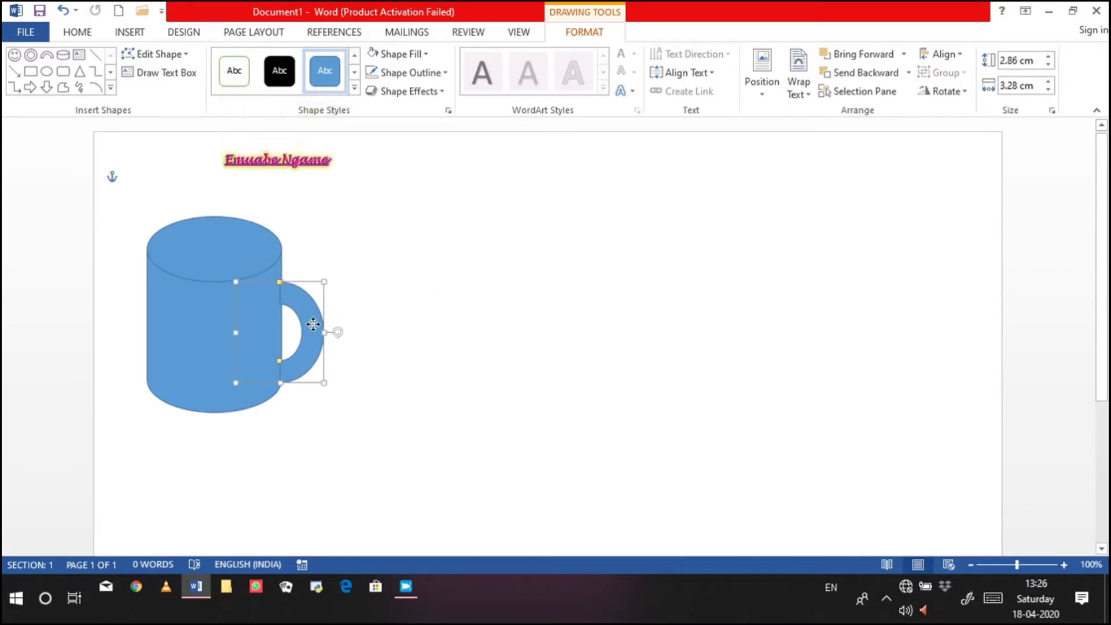
# - Remove the outline from the block arc handle and stretch it slightly upward
pyautogui.click(422, 74)
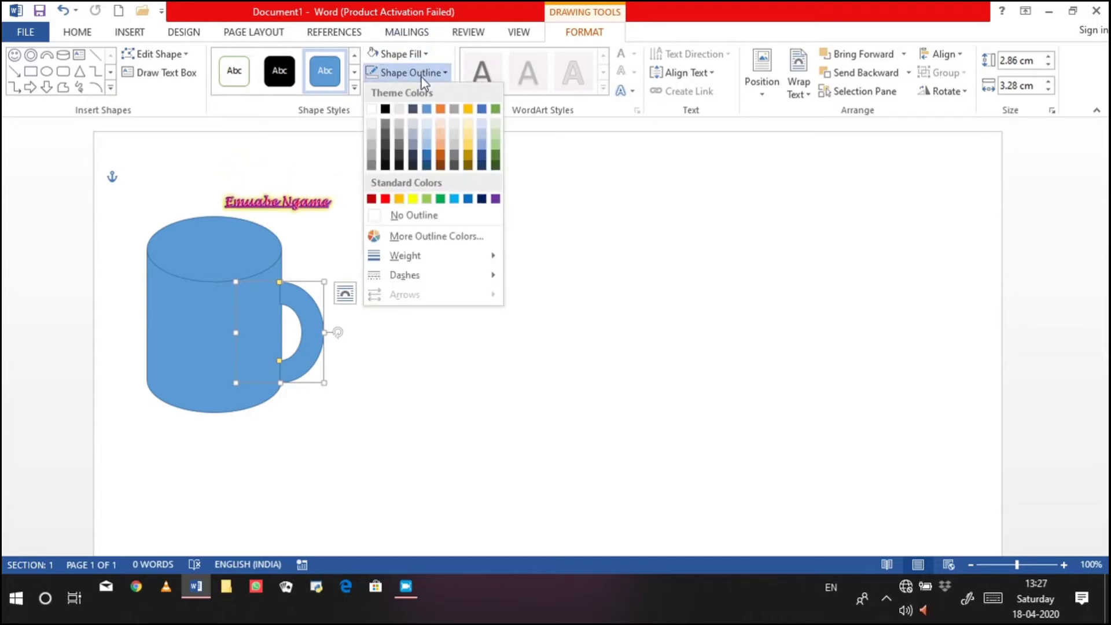
pyautogui.click(427, 218)
pyautogui.click(376, 357)
pyautogui.click(307, 335)
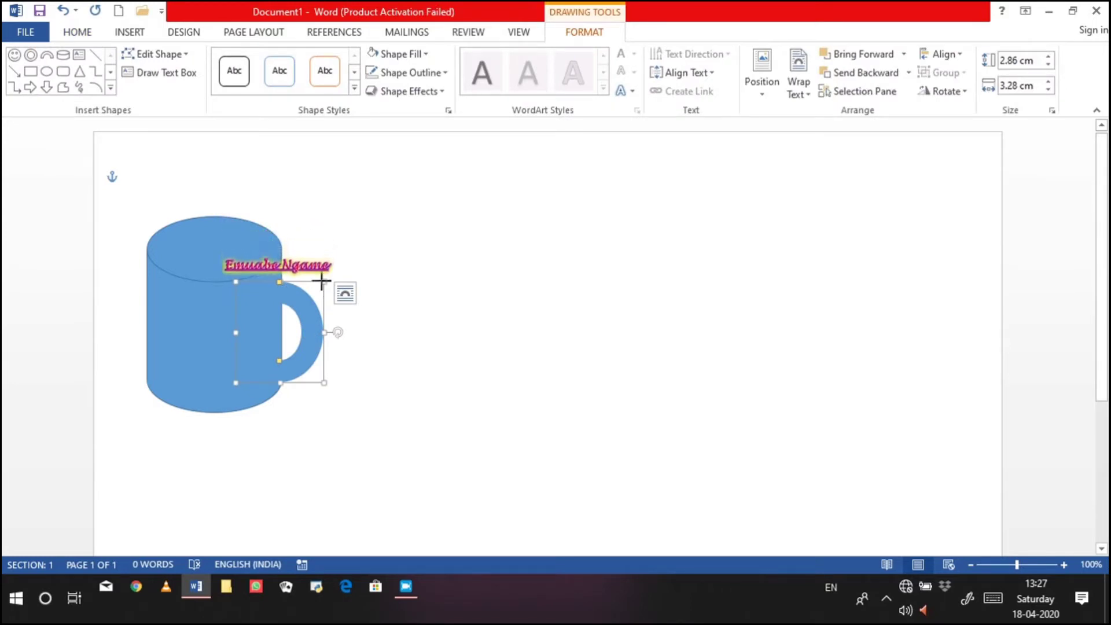
pyautogui.click(386, 281)
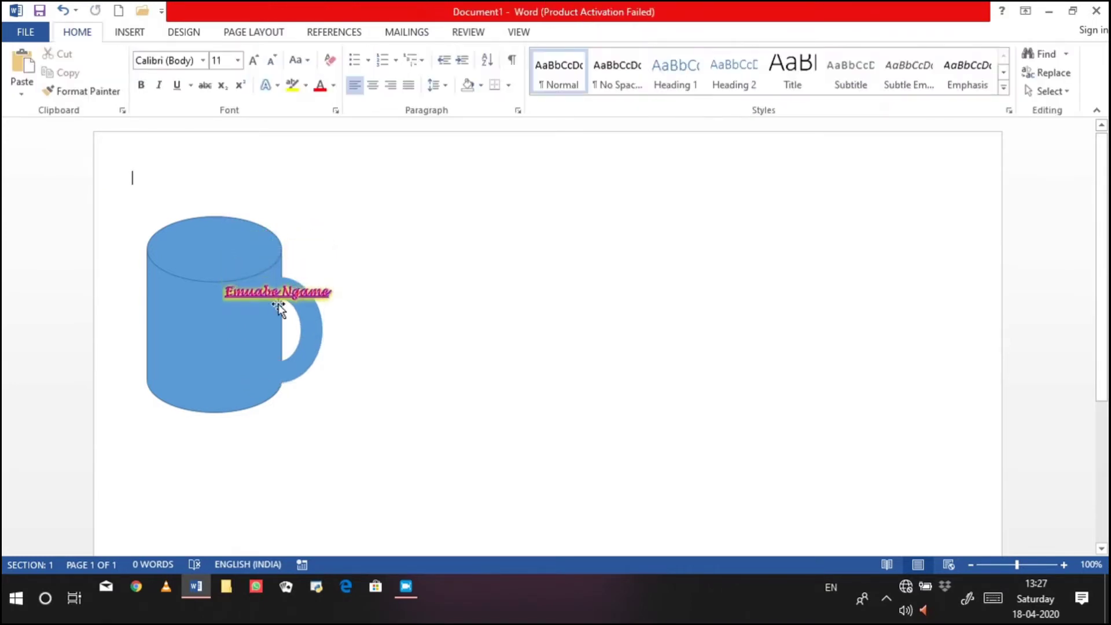
# - Draw a donut shape about 1.4 cm high and 4.1 cm wide over the cylinder's top ellipse
pyautogui.click(129, 34)
pyautogui.click(227, 85)
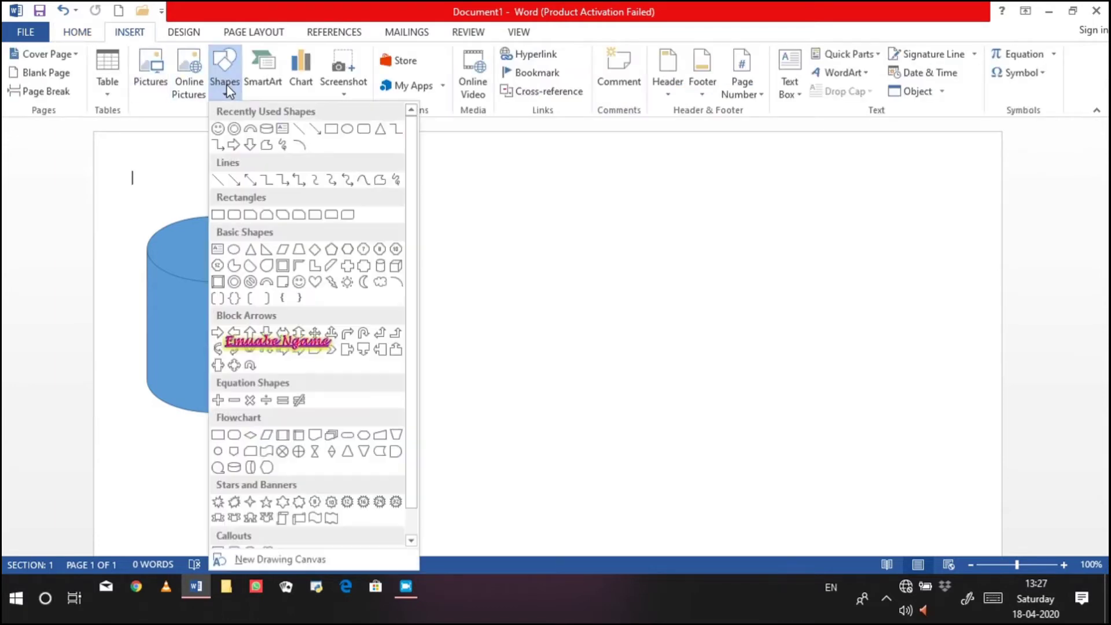
pyautogui.click(231, 129)
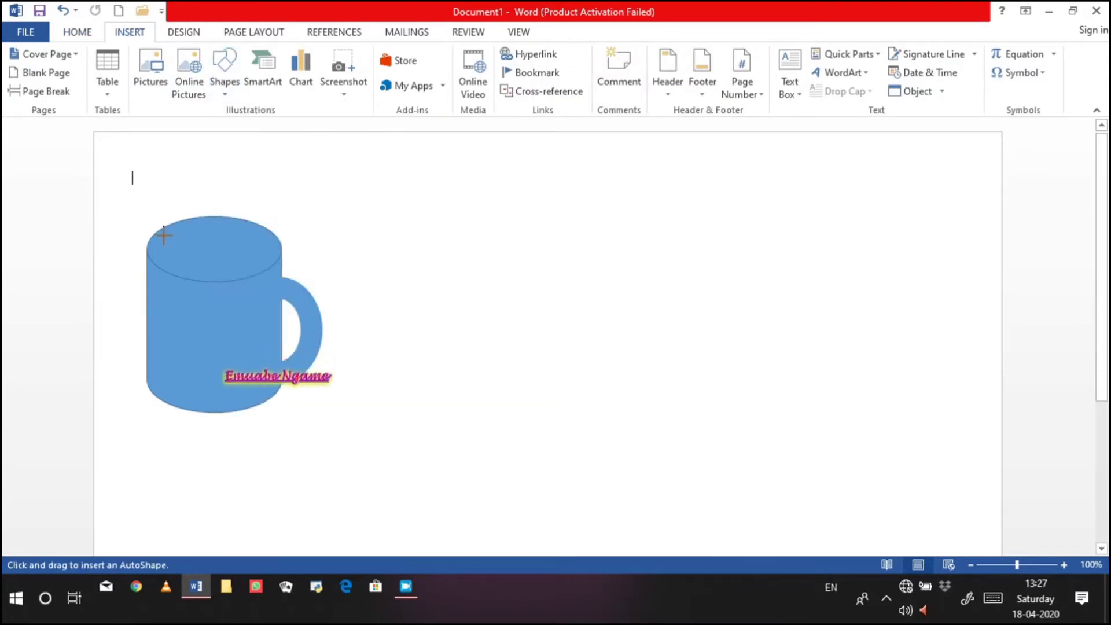
pyautogui.moveTo(151, 237); pyautogui.dragTo(165, 267)
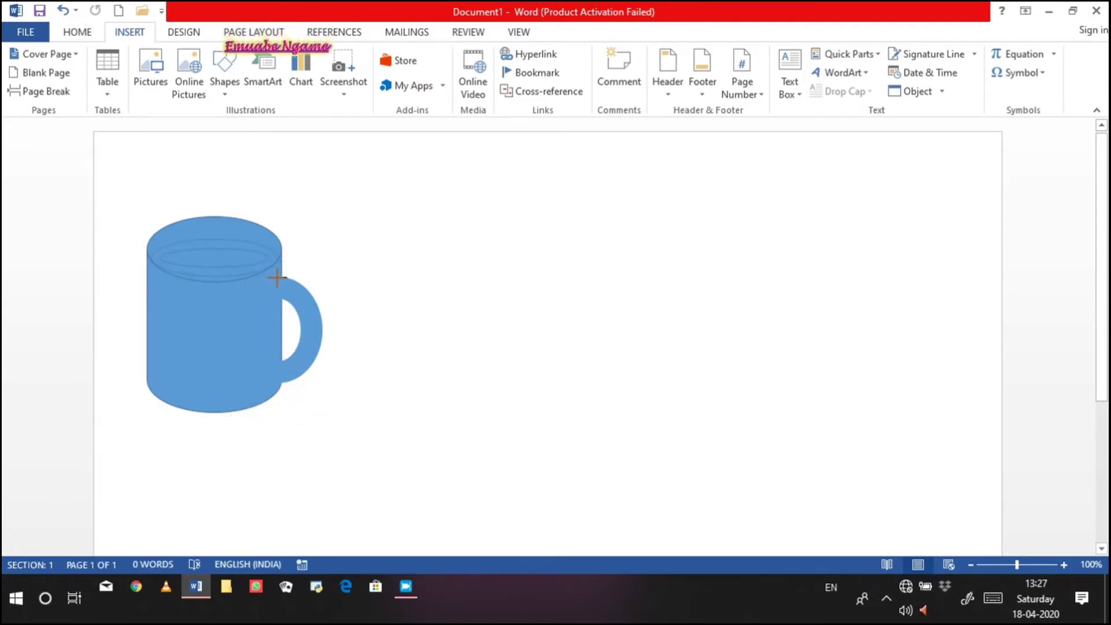
pyautogui.moveTo(277, 278); pyautogui.dragTo(215, 282)
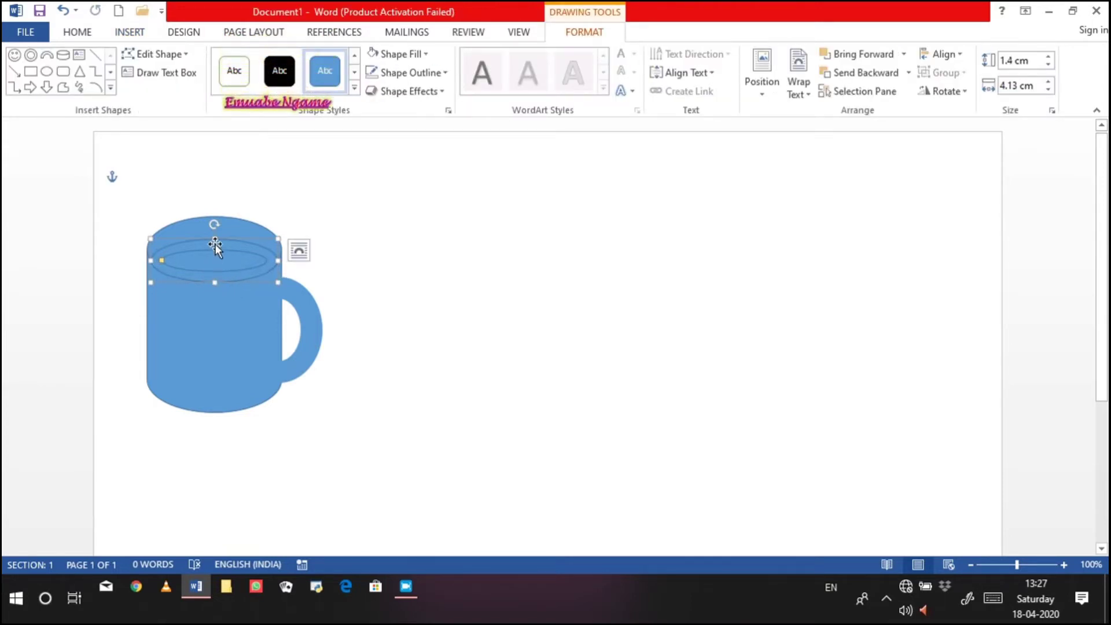
# - Stretch the donut to about 2.14 cm high and 4.39 cm wide to match the cylinder's top ellipse, and thin its ring into a narrow rim
pyautogui.moveTo(214, 239); pyautogui.dragTo(213, 216)
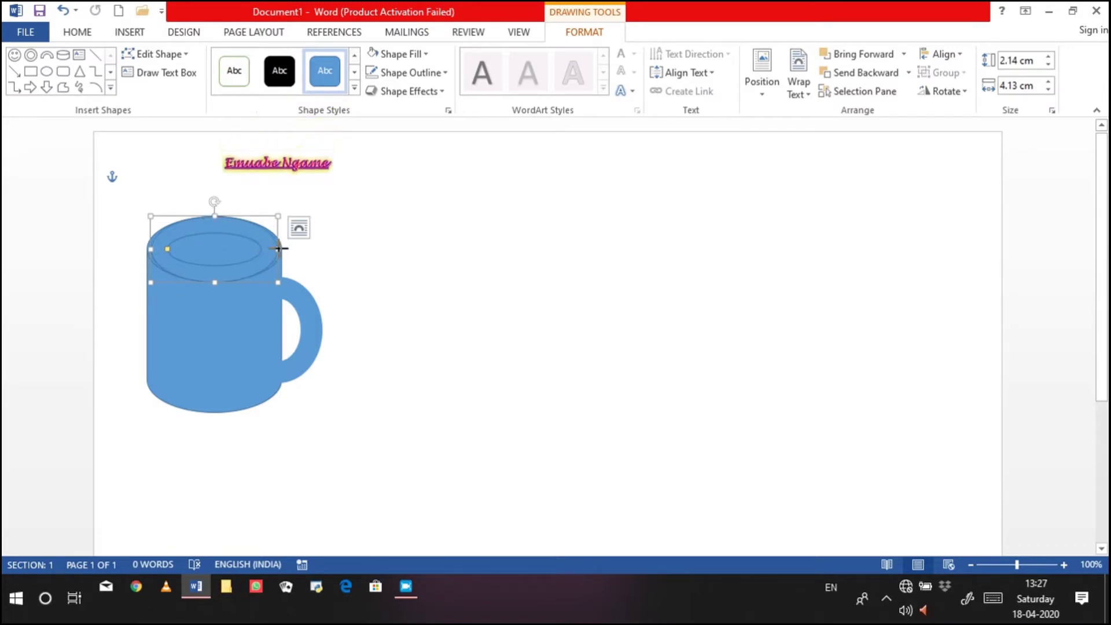
pyautogui.moveTo(278, 246); pyautogui.dragTo(283, 247)
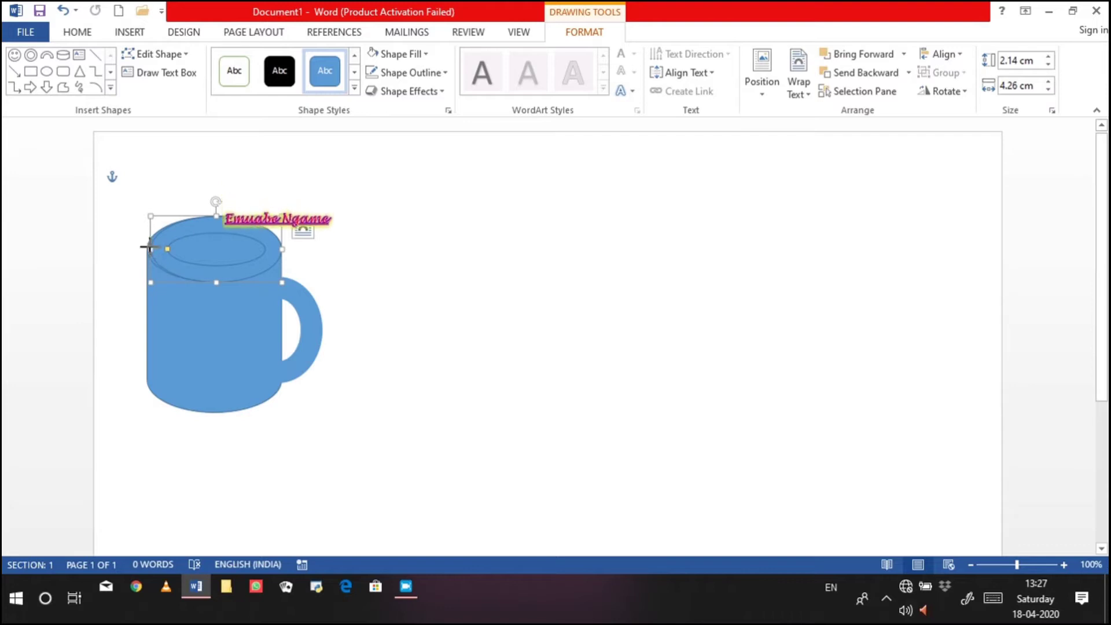
pyautogui.moveTo(150, 248); pyautogui.dragTo(146, 249)
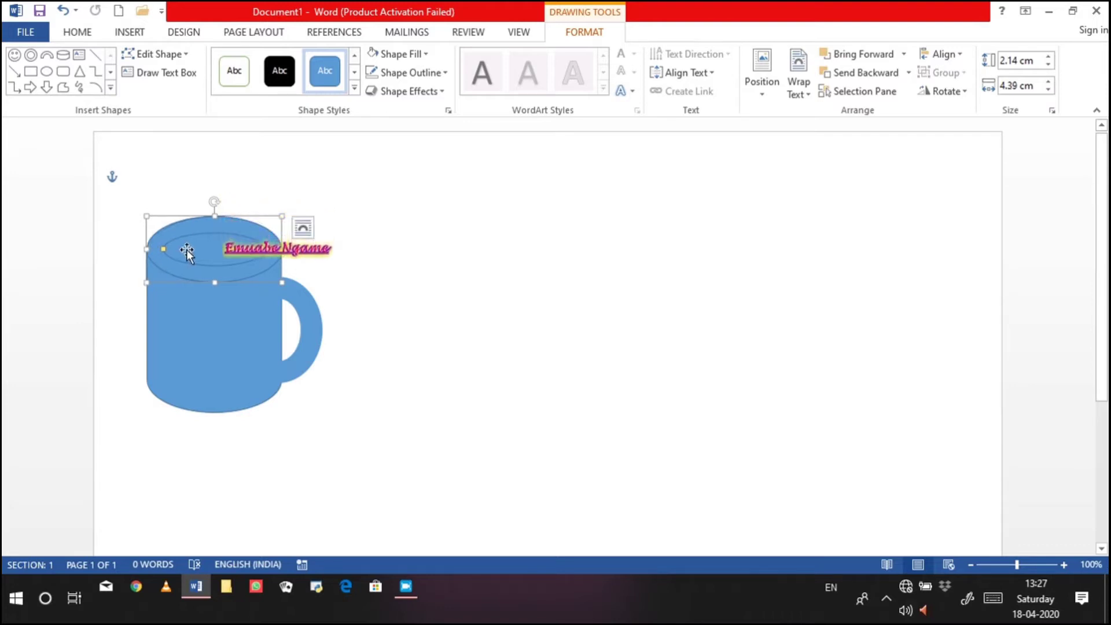
pyautogui.press('Escape')
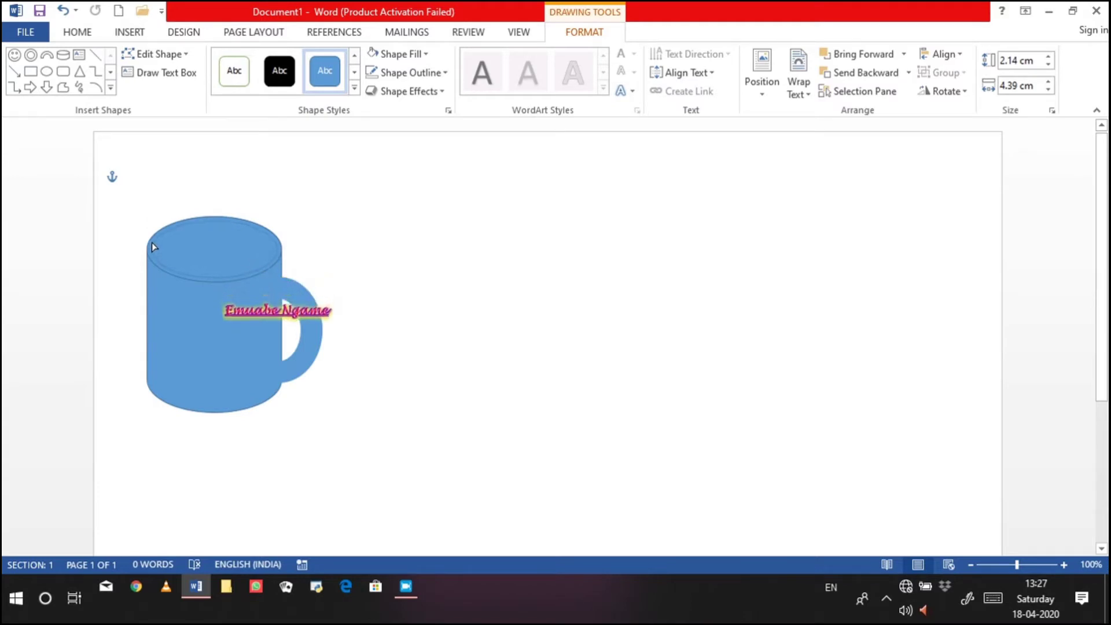
# - Fill the donut rim on the mug's top with white
pyautogui.click(153, 244)
pyautogui.click(395, 54)
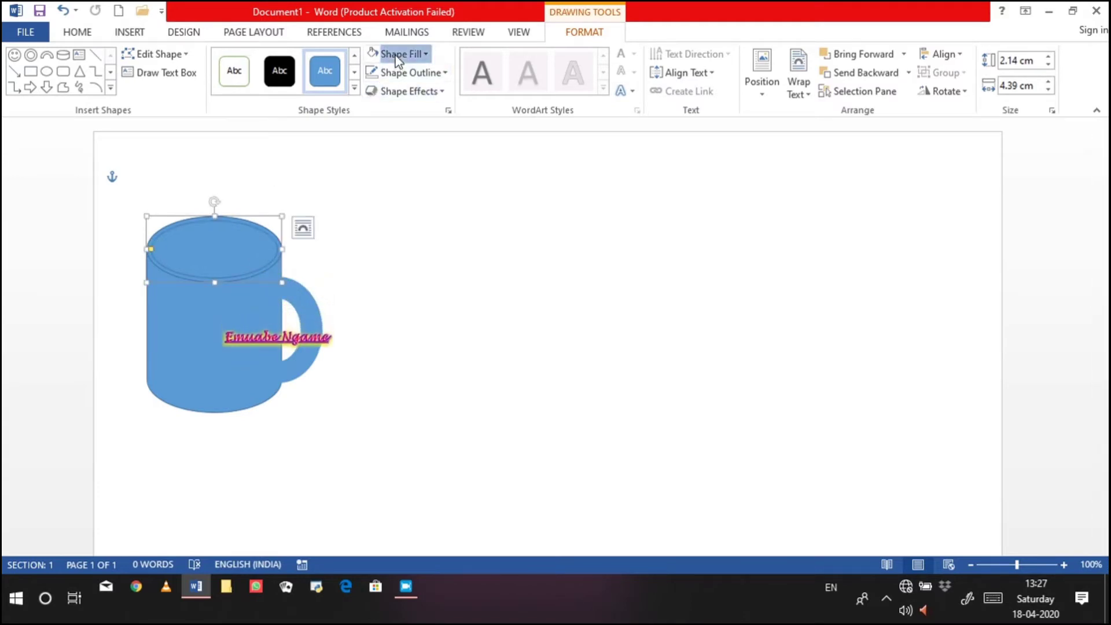
pyautogui.press('Escape')
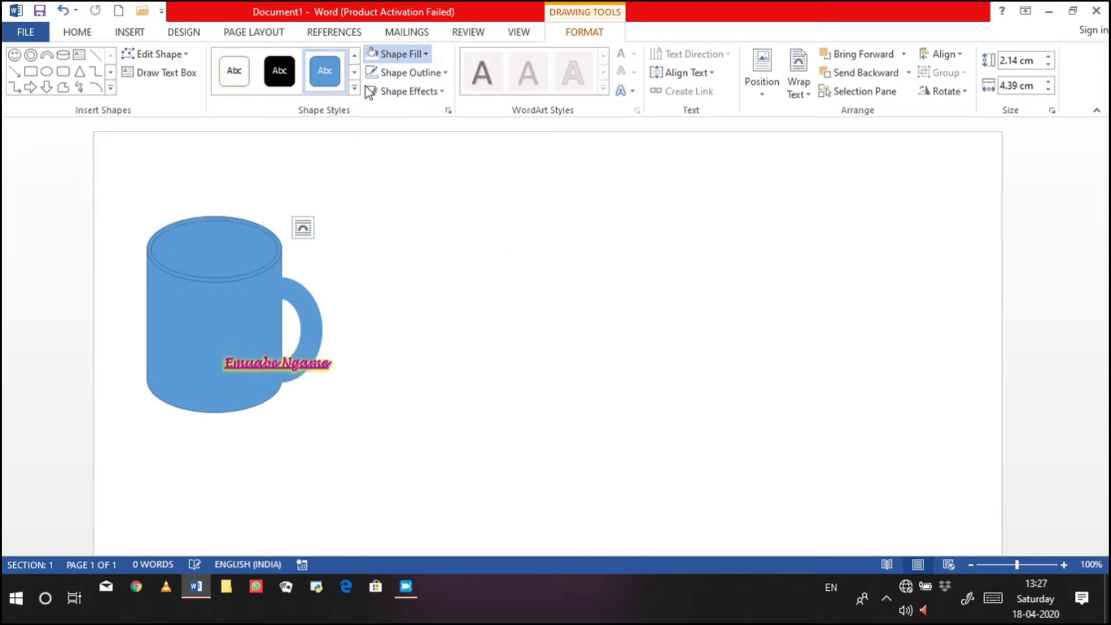
pyautogui.click(485, 249)
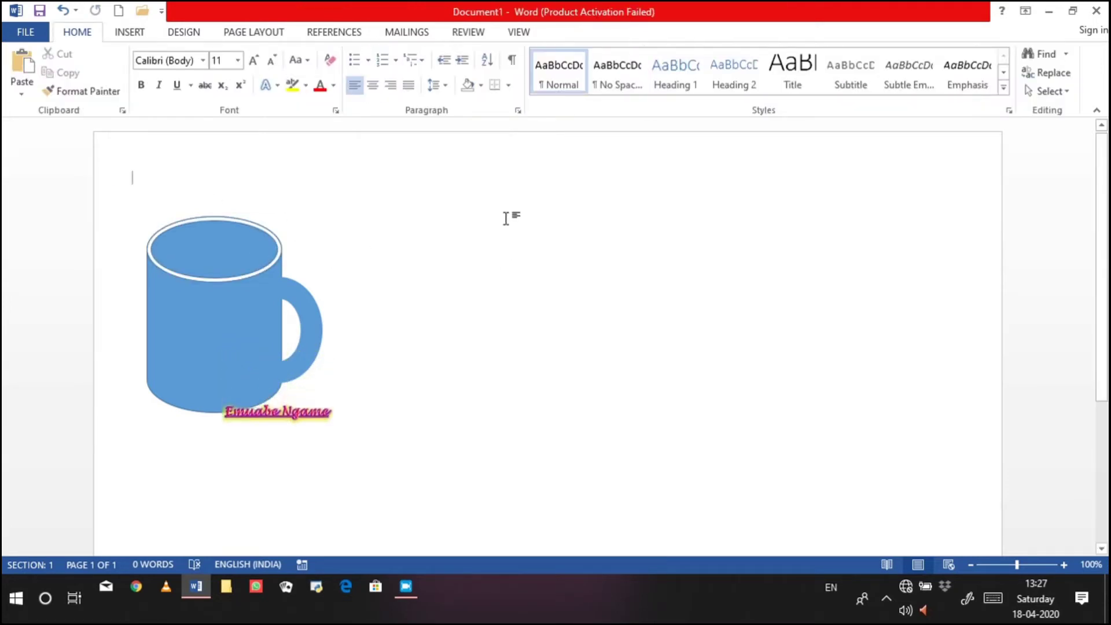
# - Group the white rim, the cylinder and the block arc handle into a single mug object
pyautogui.click(231, 242)
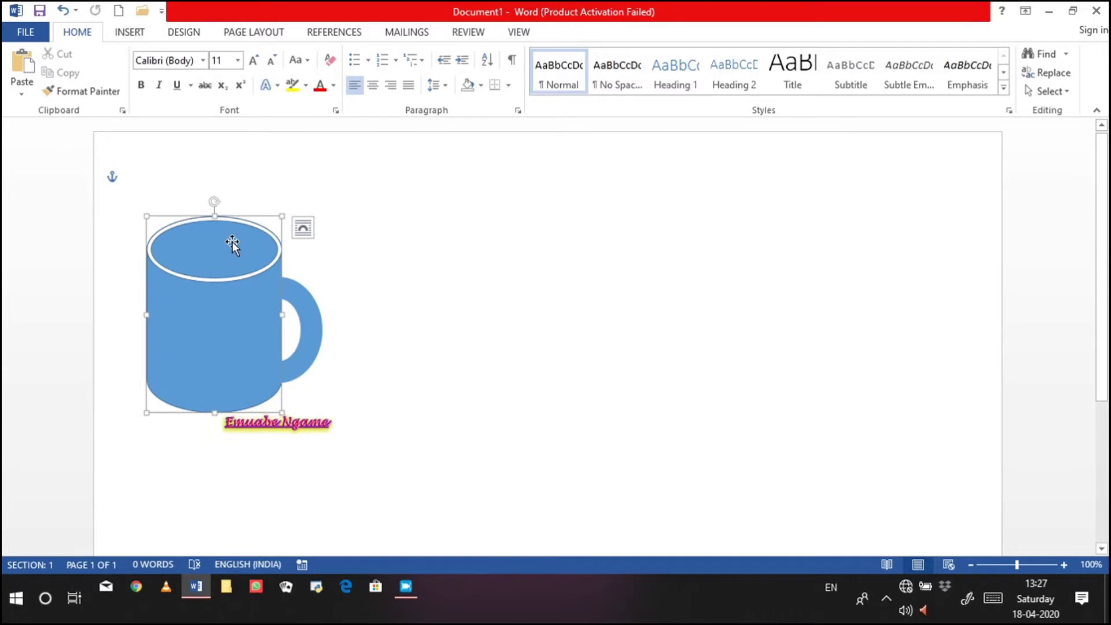
pyautogui.click(153, 251)
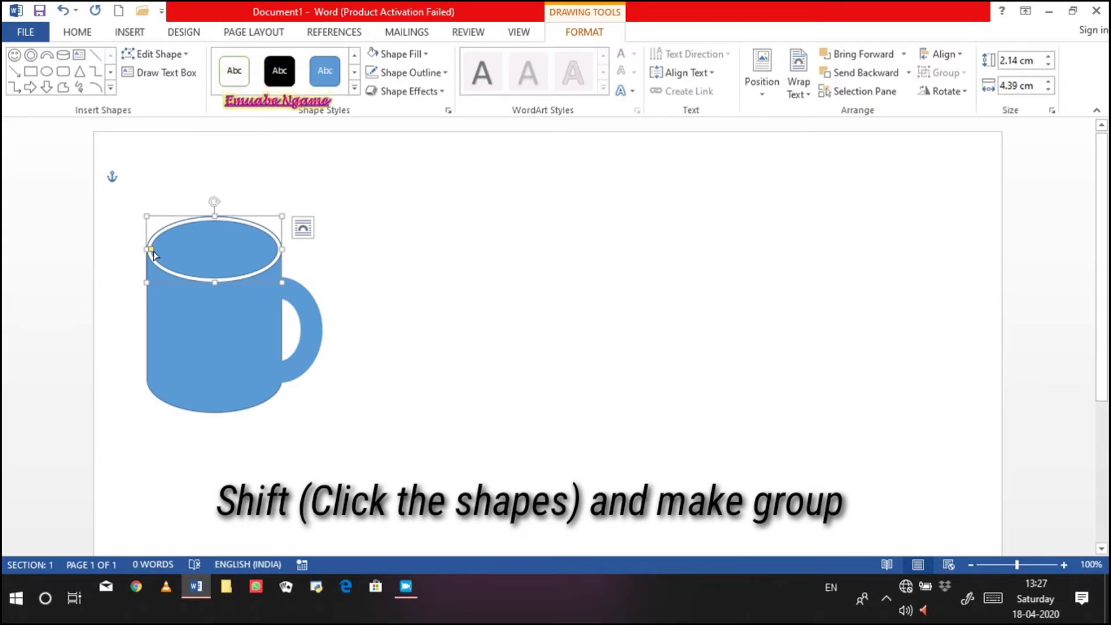
pyautogui.keyDown('shift'); pyautogui.click(176, 328); pyautogui.keyUp('shift')
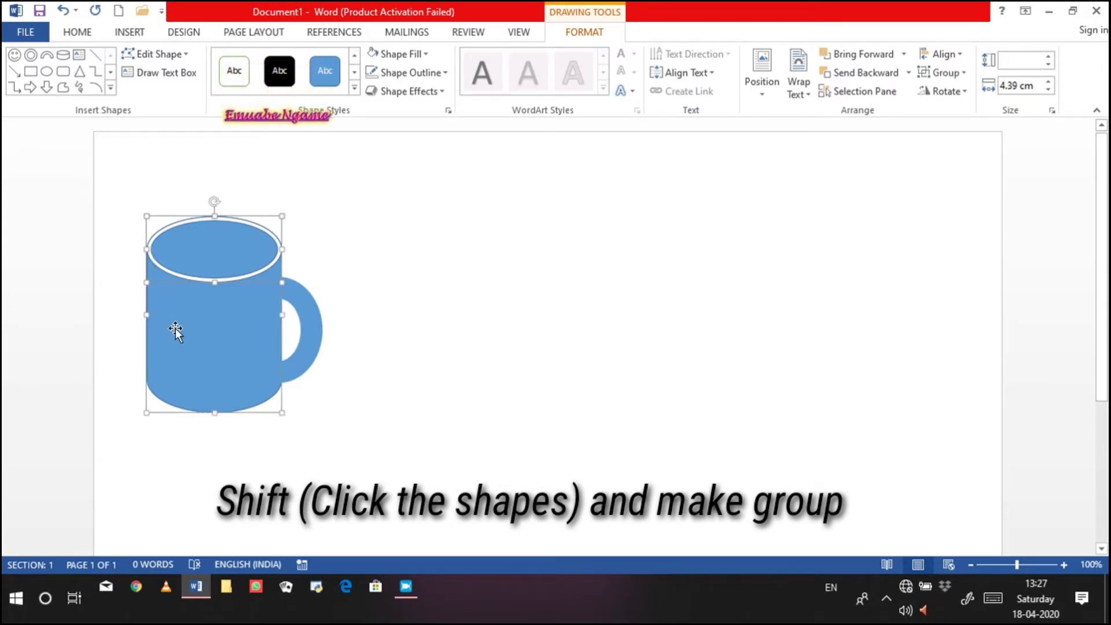
pyautogui.keyDown('shift'); pyautogui.click(314, 341); pyautogui.keyUp('shift')
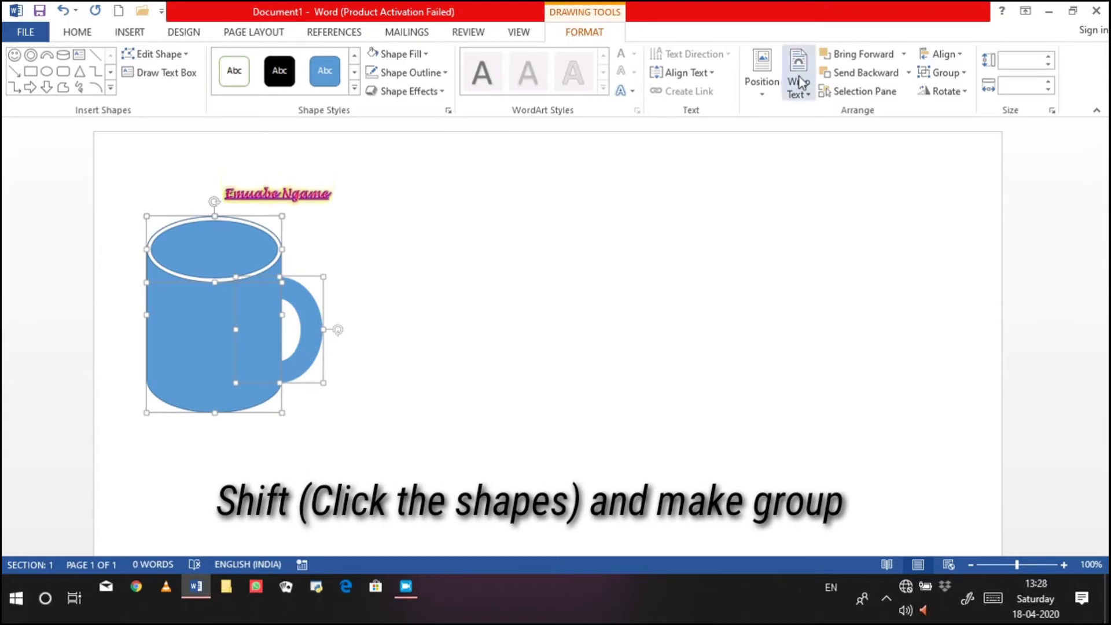
pyautogui.click(952, 73)
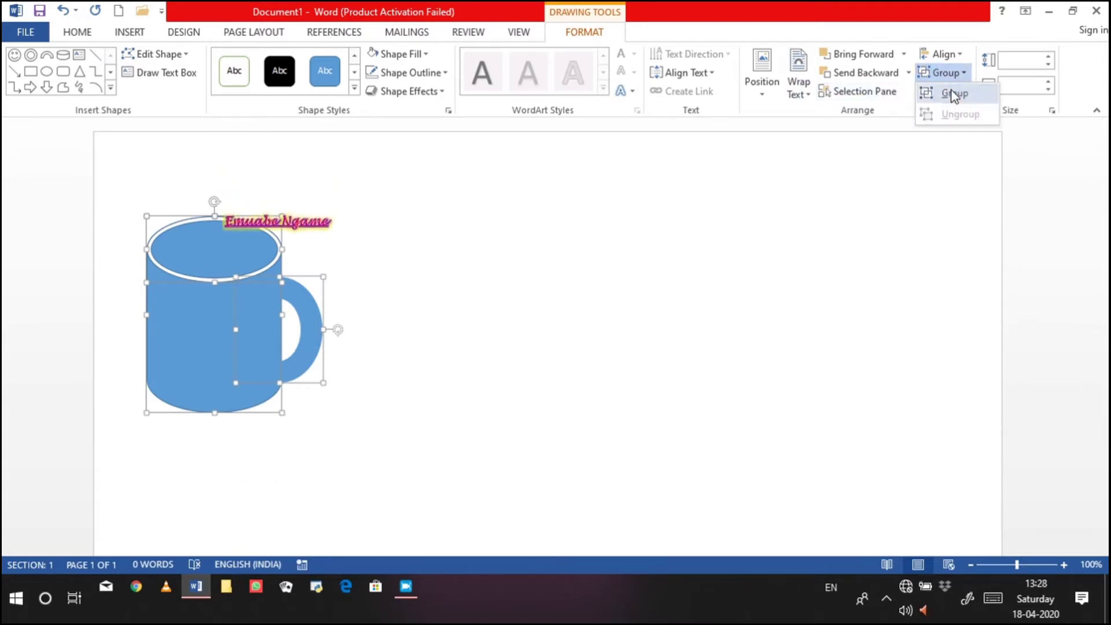
pyautogui.click(947, 94)
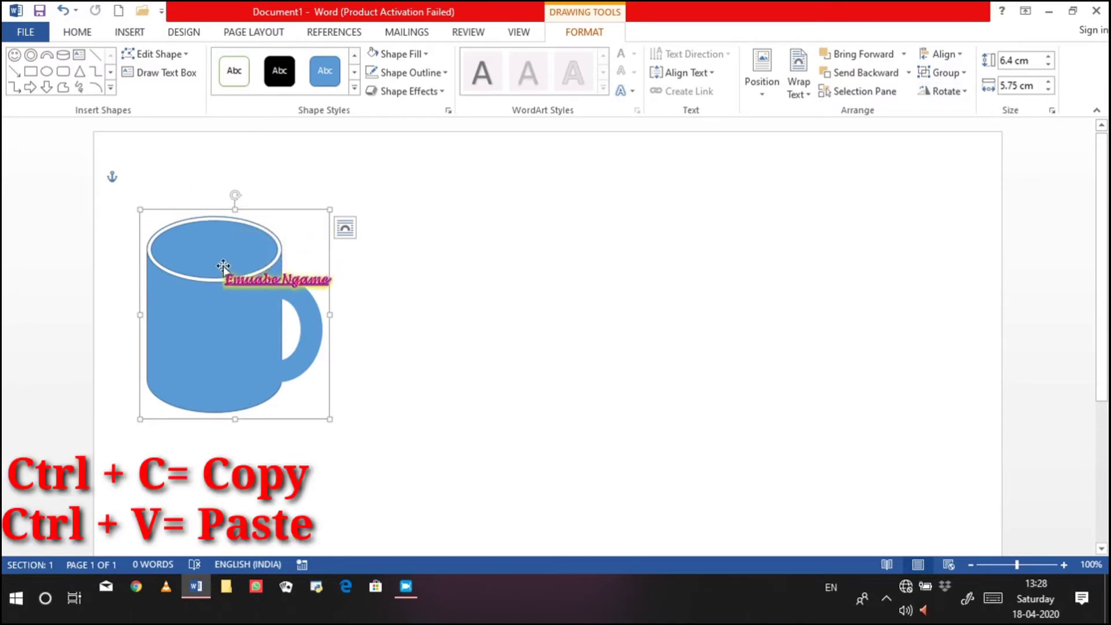
# - Duplicate the grouped mug twice and place the copies in a row to the right of the original
pyautogui.hotkey('ctrl', 'c')
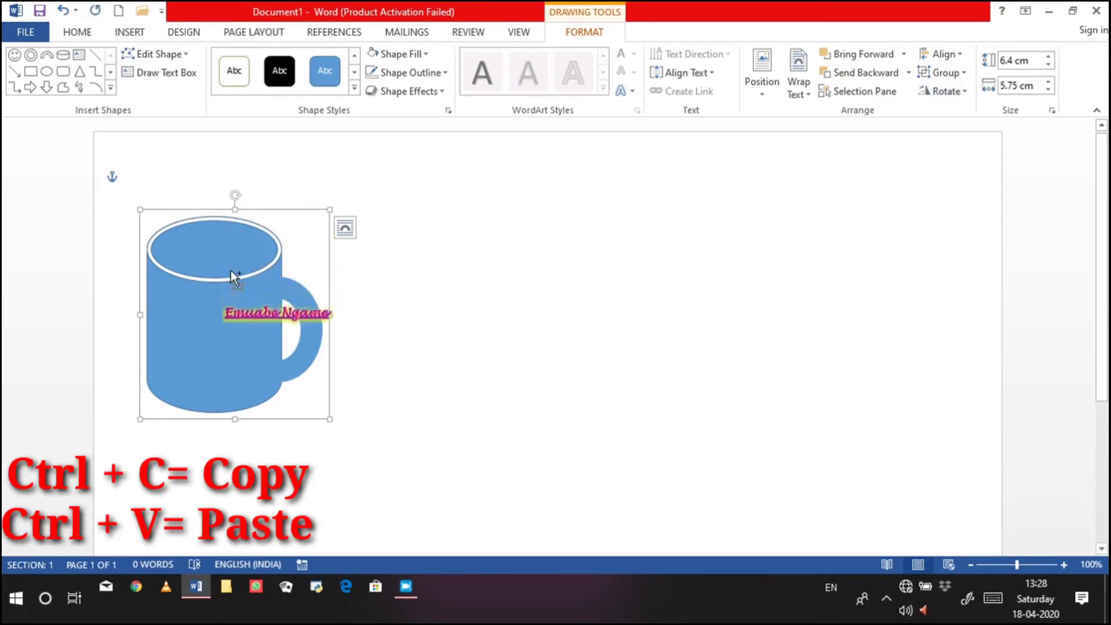
pyautogui.hotkey('ctrl', 'v')
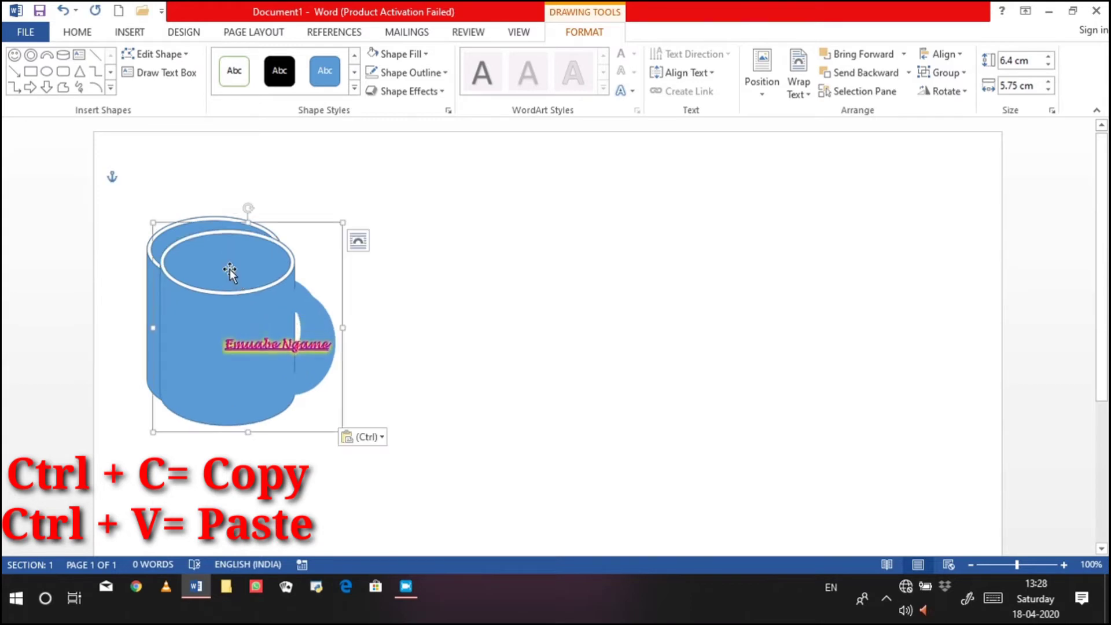
pyautogui.moveTo(229, 250); pyautogui.dragTo(774, 237)
pyautogui.hotkey('ctrl', 'v')
pyautogui.click(488, 328)
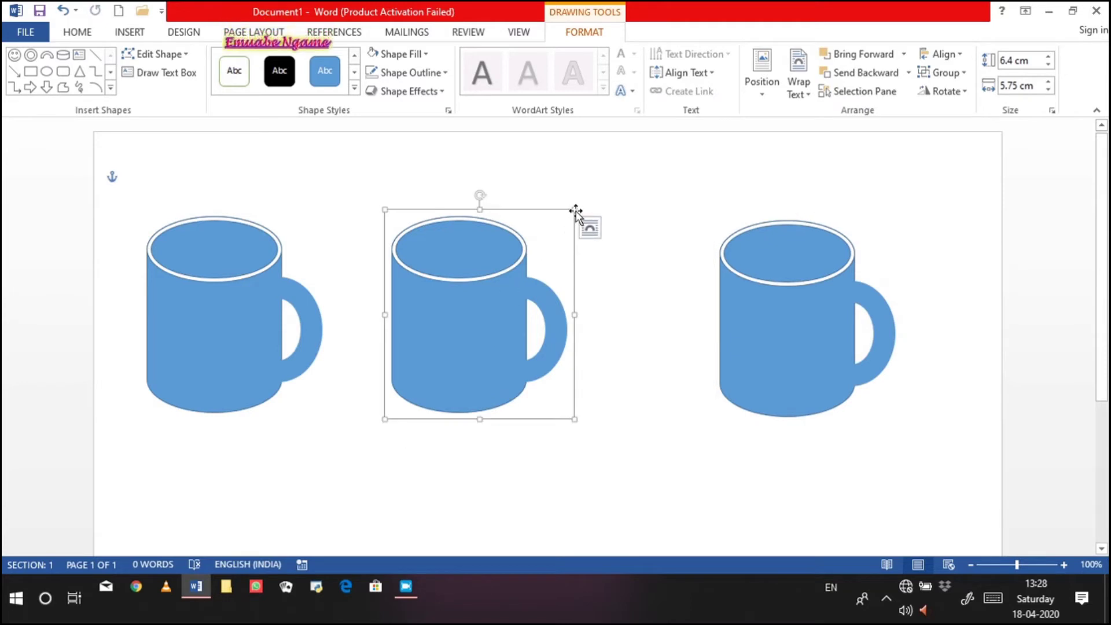
# - Enlarge the middle mug to about 7.96 cm high and 7.06 cm wide, and space out the middle and right mugs
pyautogui.moveTo(576, 211); pyautogui.dragTo(610, 182)
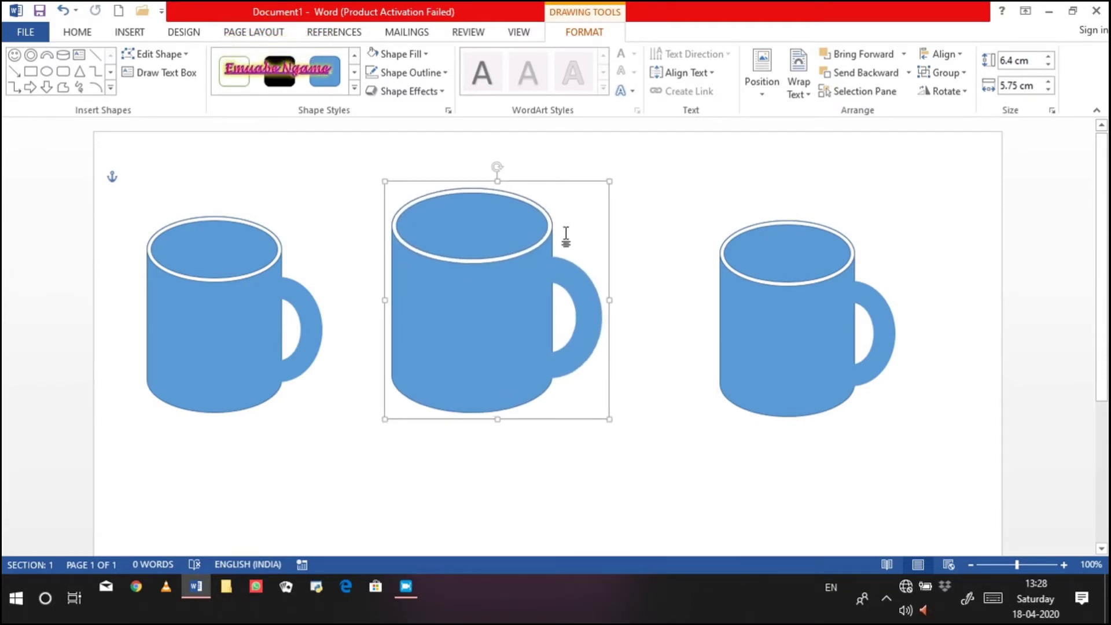
pyautogui.moveTo(499, 315); pyautogui.dragTo(532, 323)
pyautogui.moveTo(791, 345); pyautogui.dragTo(830, 339)
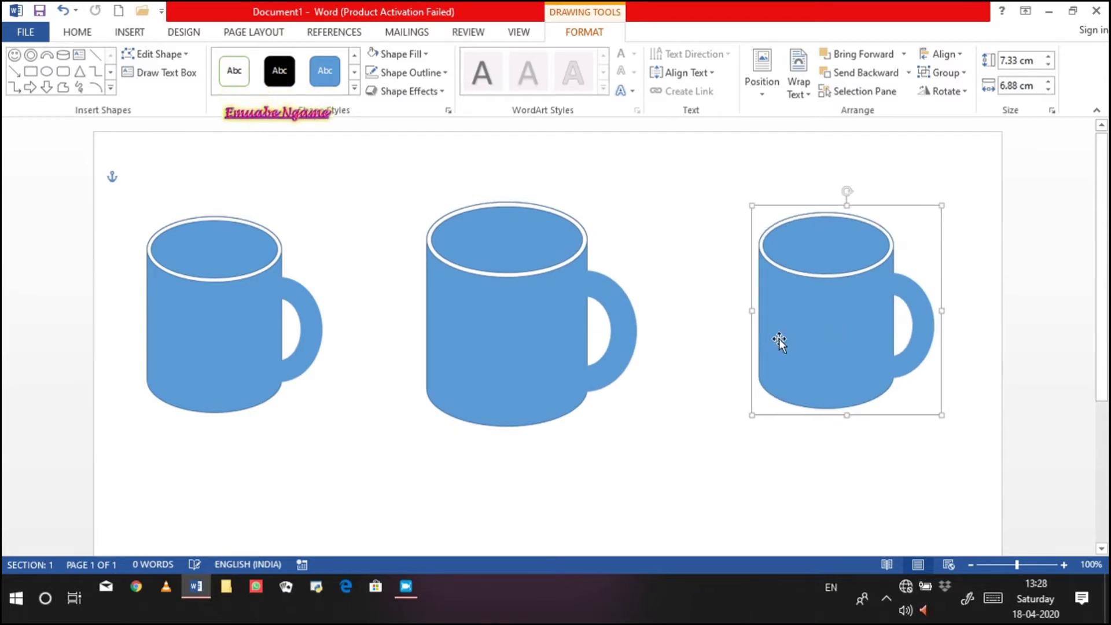
pyautogui.moveTo(555, 342); pyautogui.dragTo(576, 338)
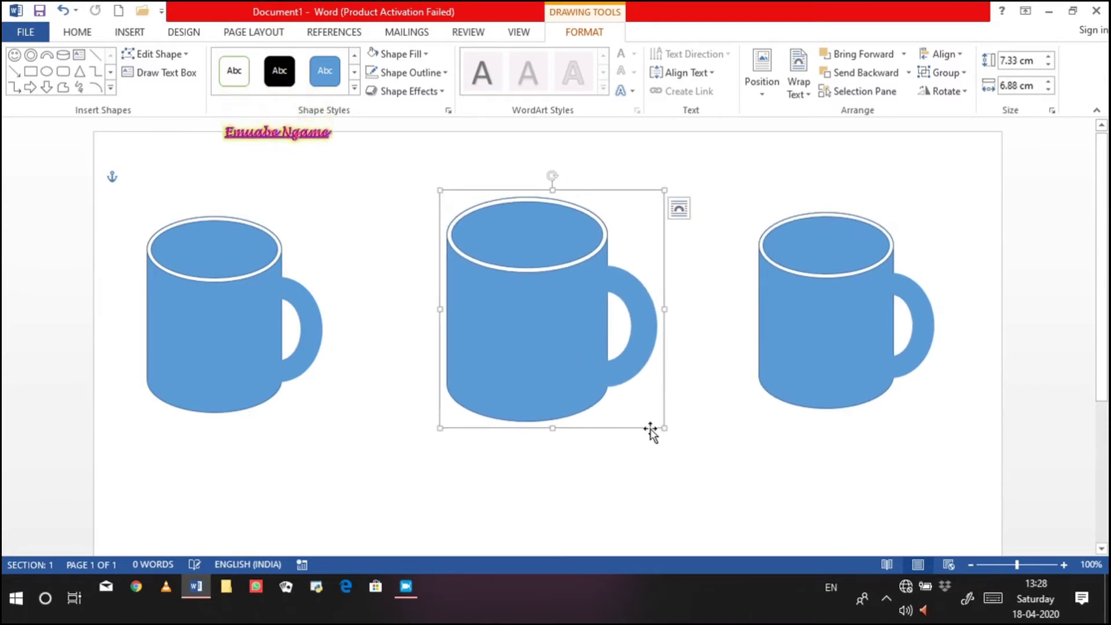
pyautogui.moveTo(662, 428); pyautogui.dragTo(663, 443)
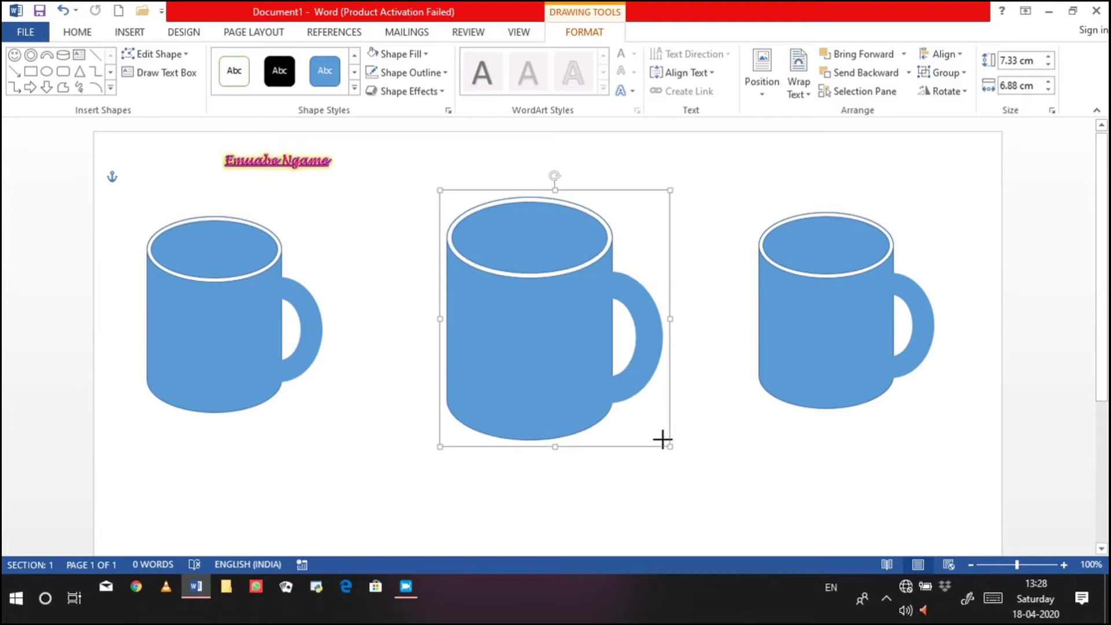
# - Enlarge the left mug slightly from its lower-right corner
pyautogui.click(251, 378)
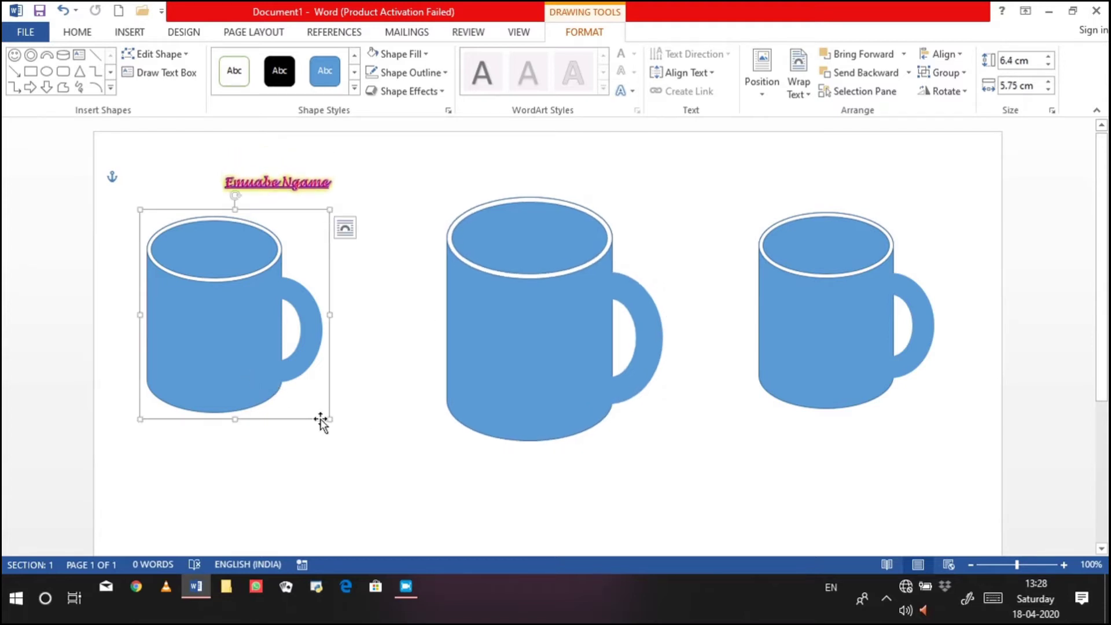
pyautogui.moveTo(330, 419); pyautogui.dragTo(338, 435)
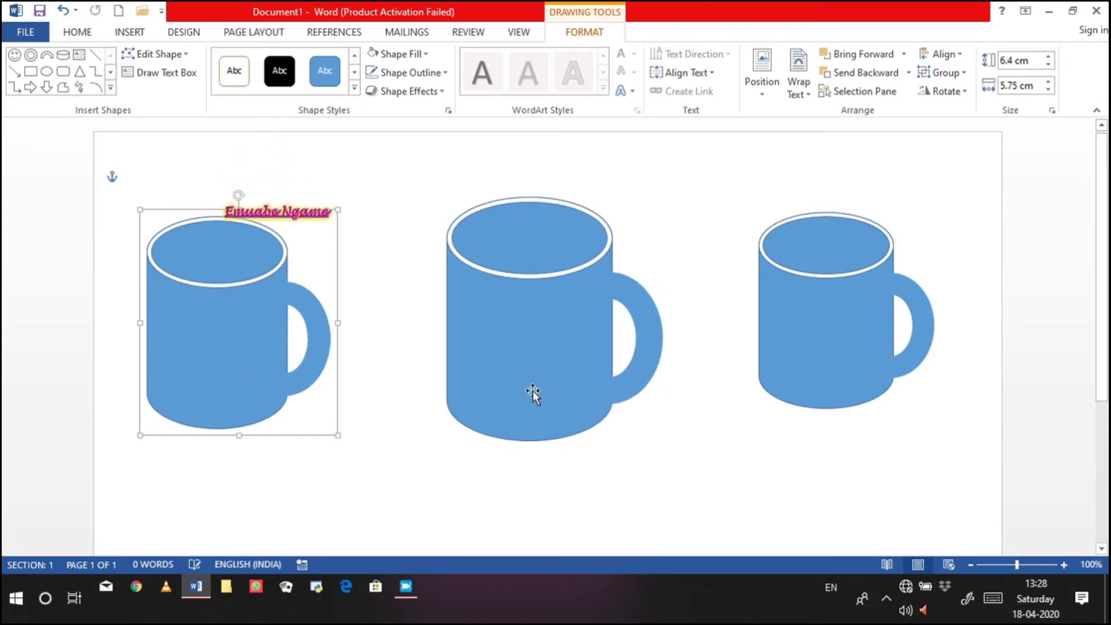
pyautogui.click(532, 393)
pyautogui.click(405, 296)
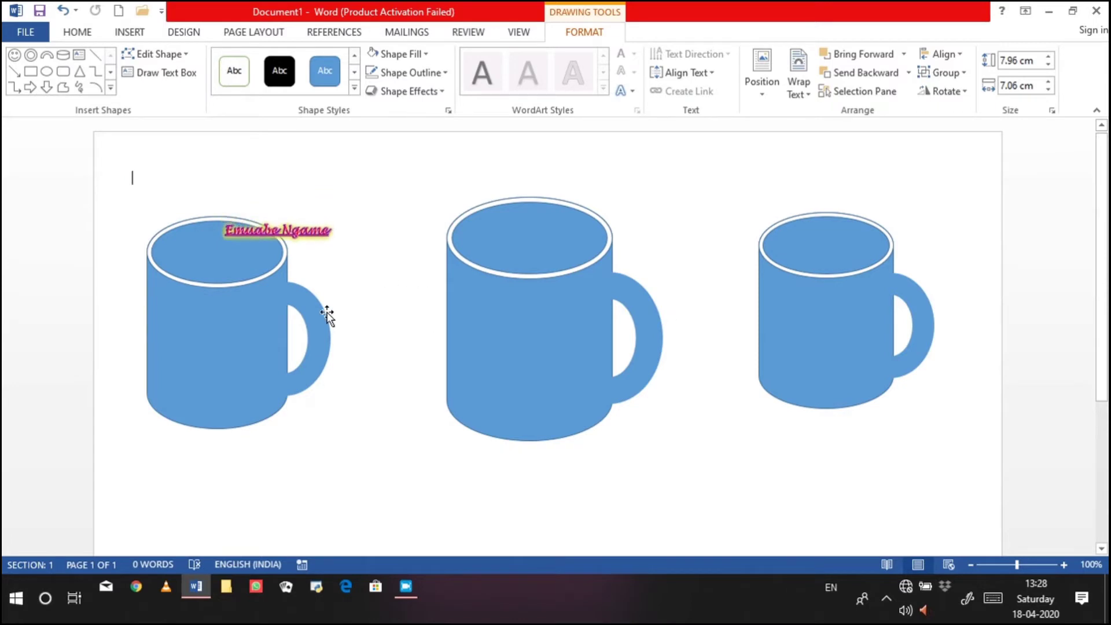
pyautogui.click(250, 334)
pyautogui.click(375, 216)
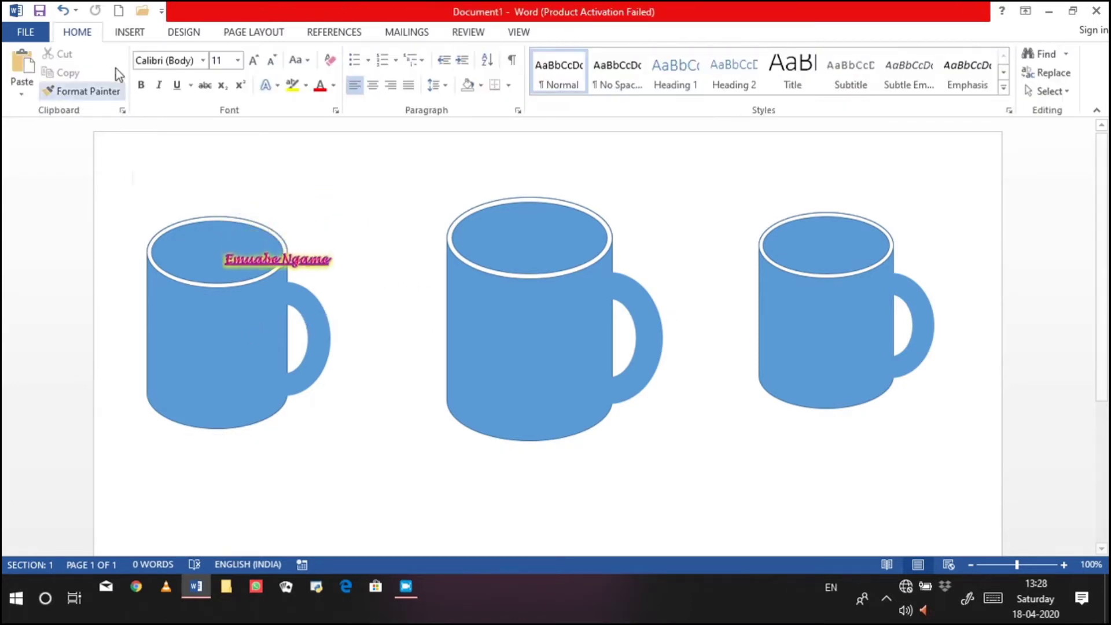
# - Fill the rim, cylinder and handle of the middle mug with the standard dark blue colour
pyautogui.click(508, 340)
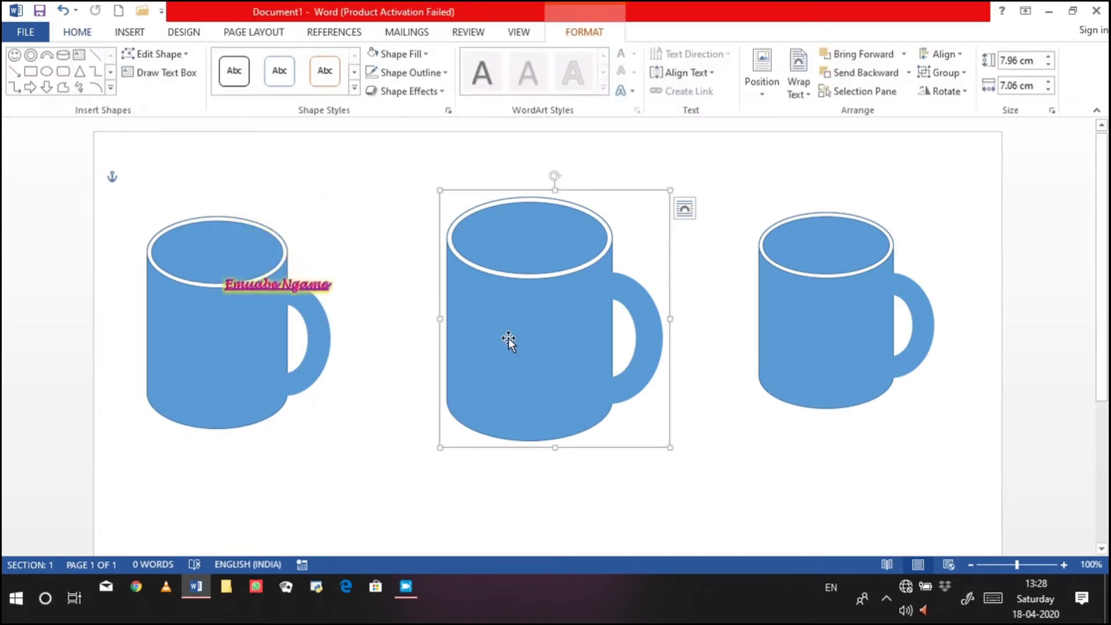
pyautogui.click(495, 246)
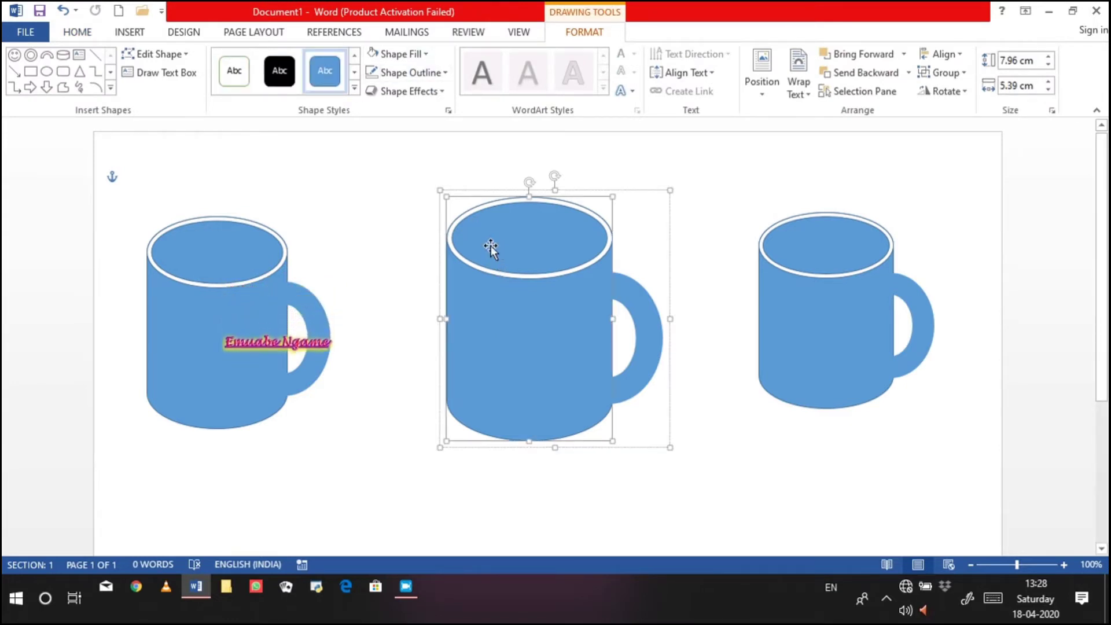
pyautogui.click(455, 232)
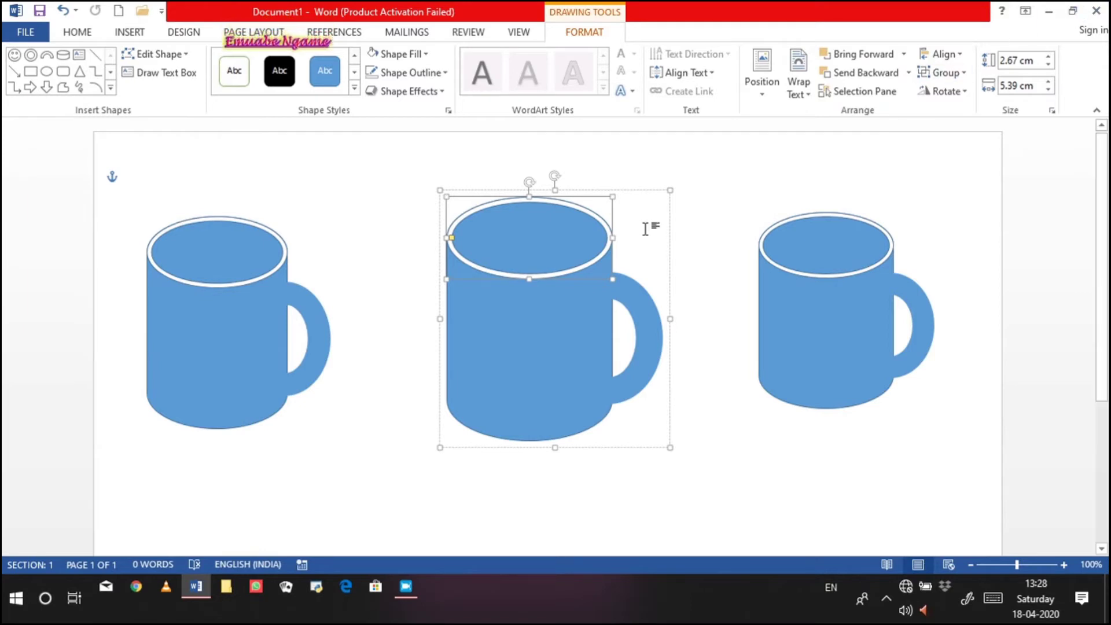
pyautogui.click(534, 326)
pyautogui.keyDown('shift'); pyautogui.click(651, 342); pyautogui.keyUp('shift')
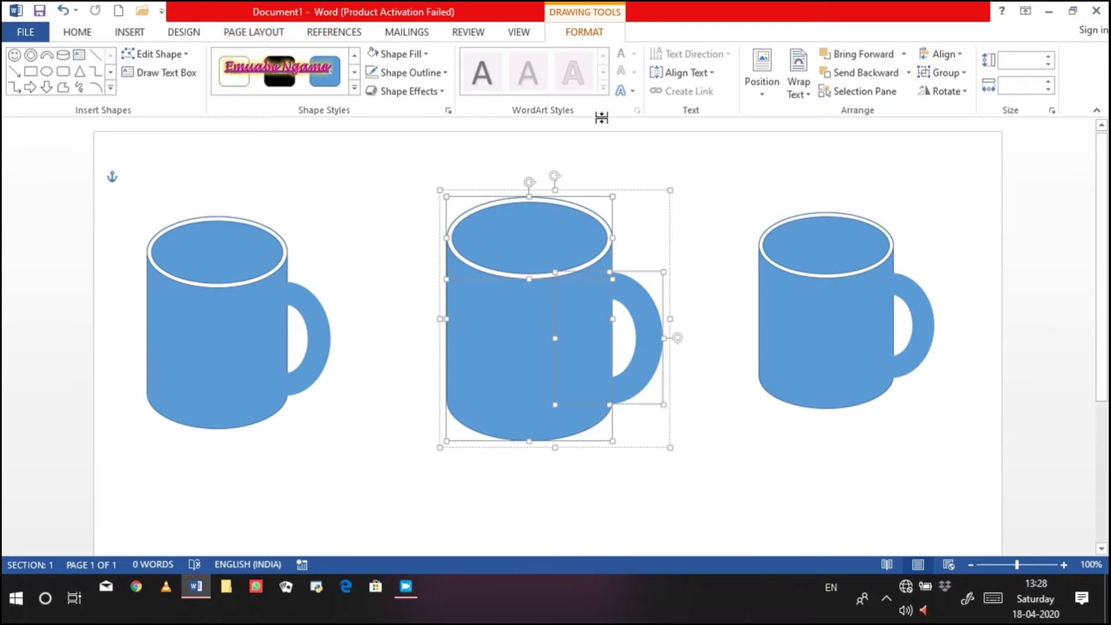
pyautogui.click(426, 53)
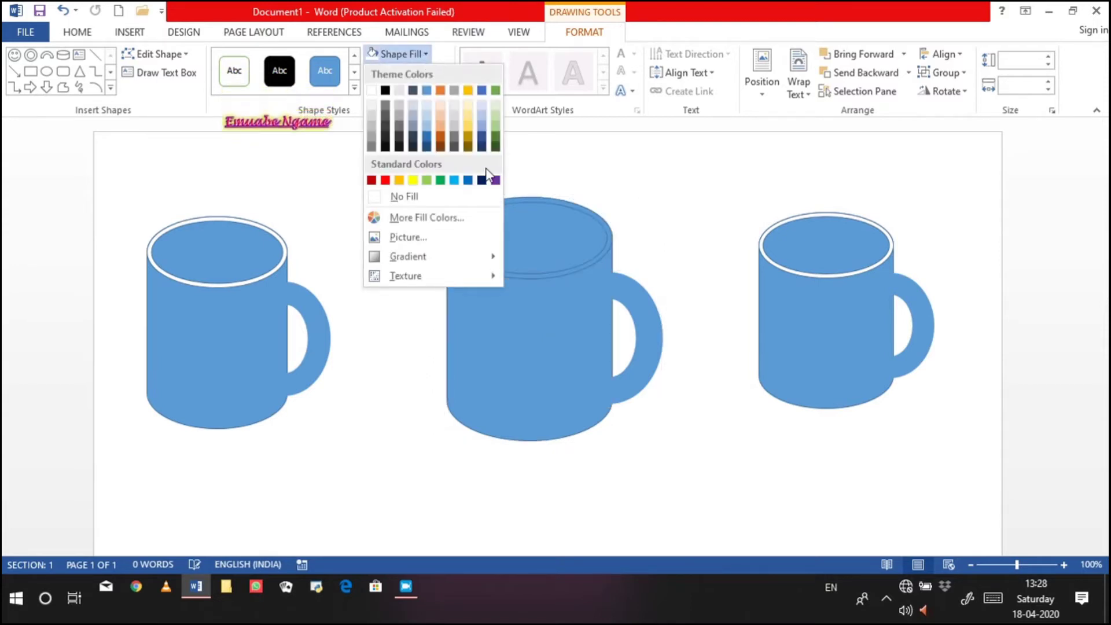
pyautogui.press('Escape')
pyautogui.click(633, 241)
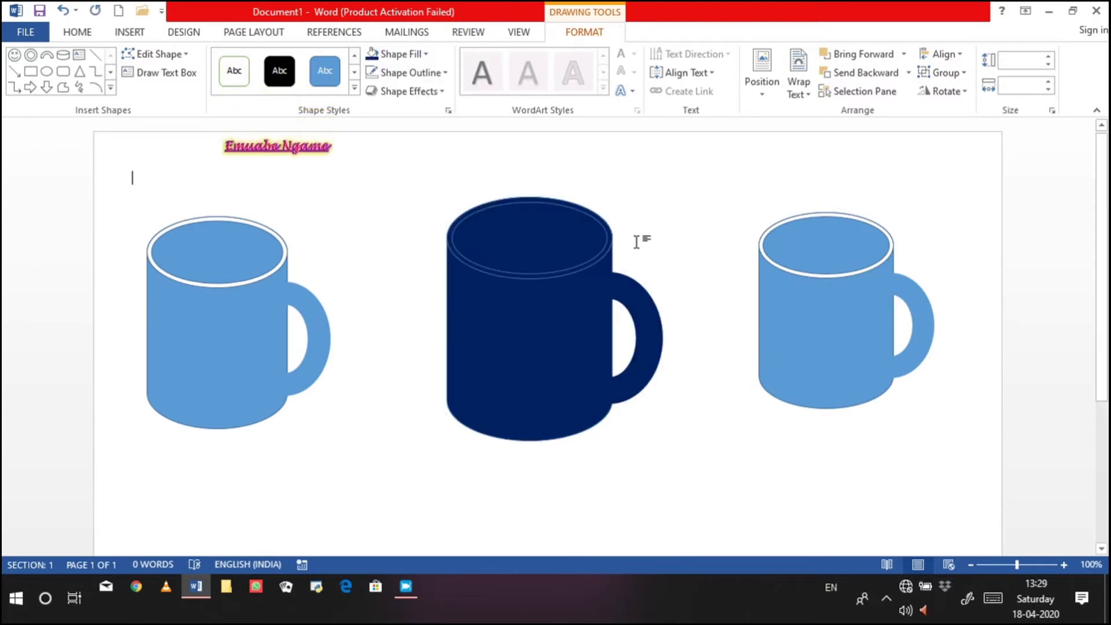
# - Ungroup the shapes of the dark blue middle mug
pyautogui.click(457, 243)
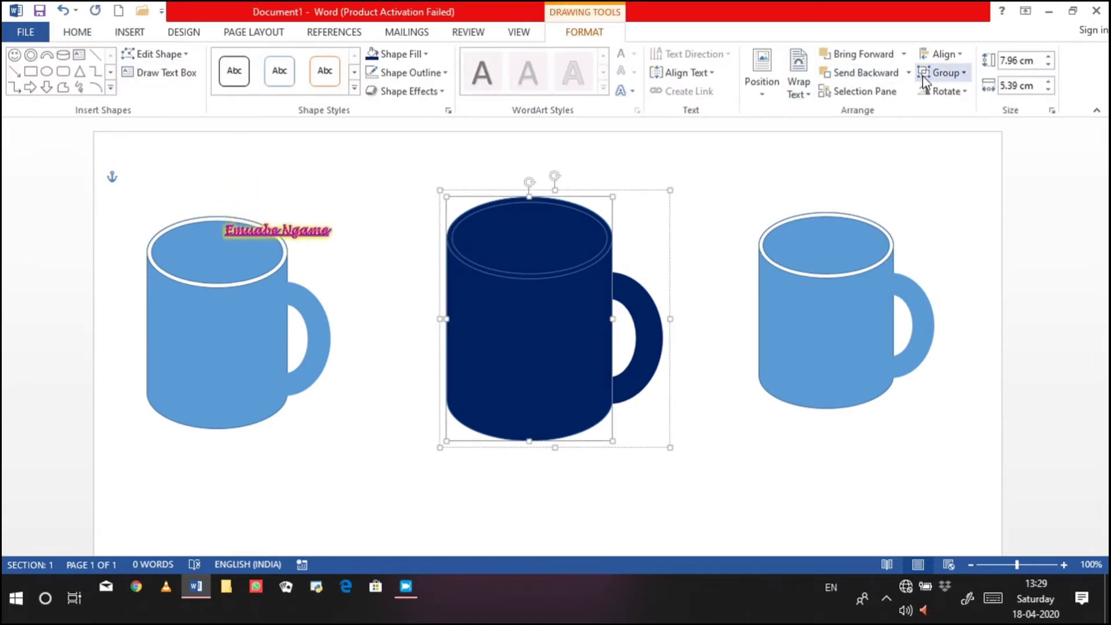
pyautogui.click(943, 72)
pyautogui.click(947, 113)
pyautogui.click(694, 220)
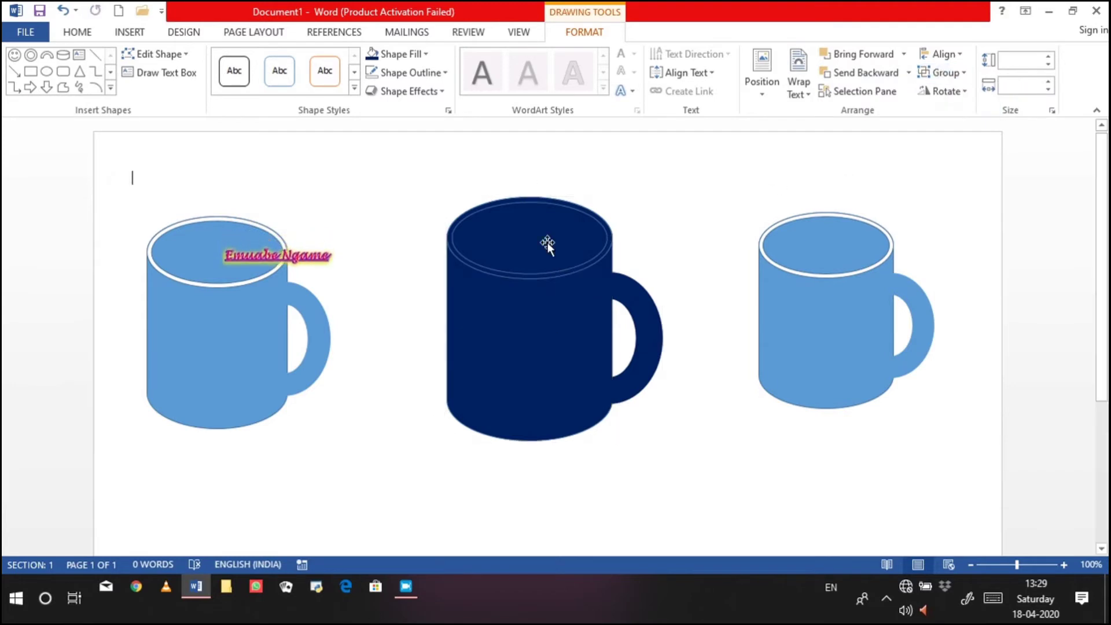
# - Fill the donut rim of the dark blue middle mug with white
pyautogui.doubleClick(532, 275)
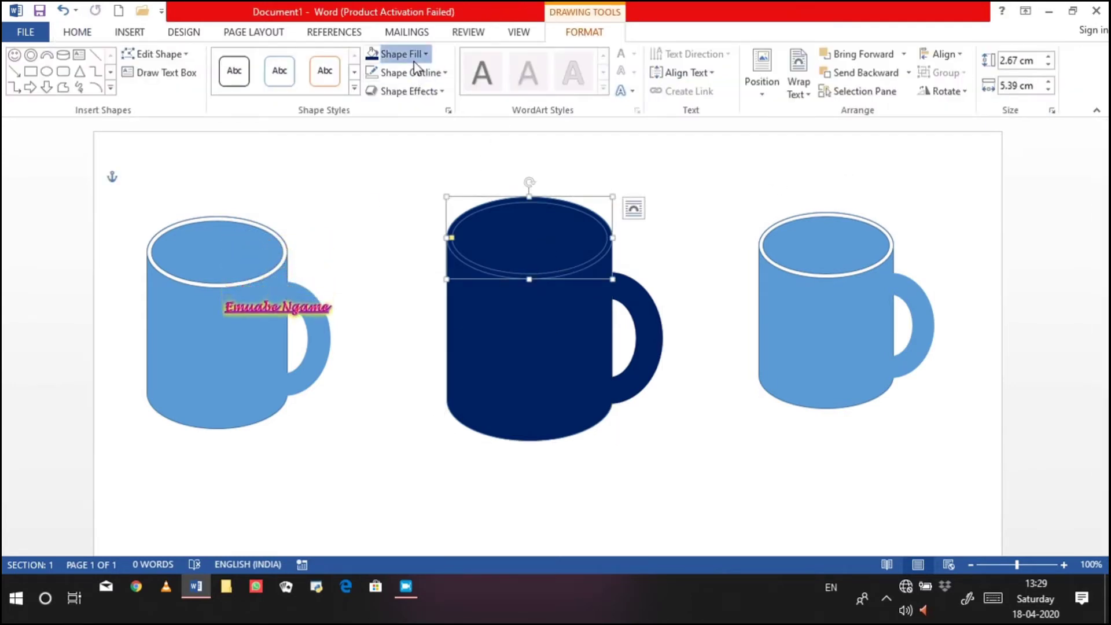
pyautogui.click(400, 54)
pyautogui.click(373, 91)
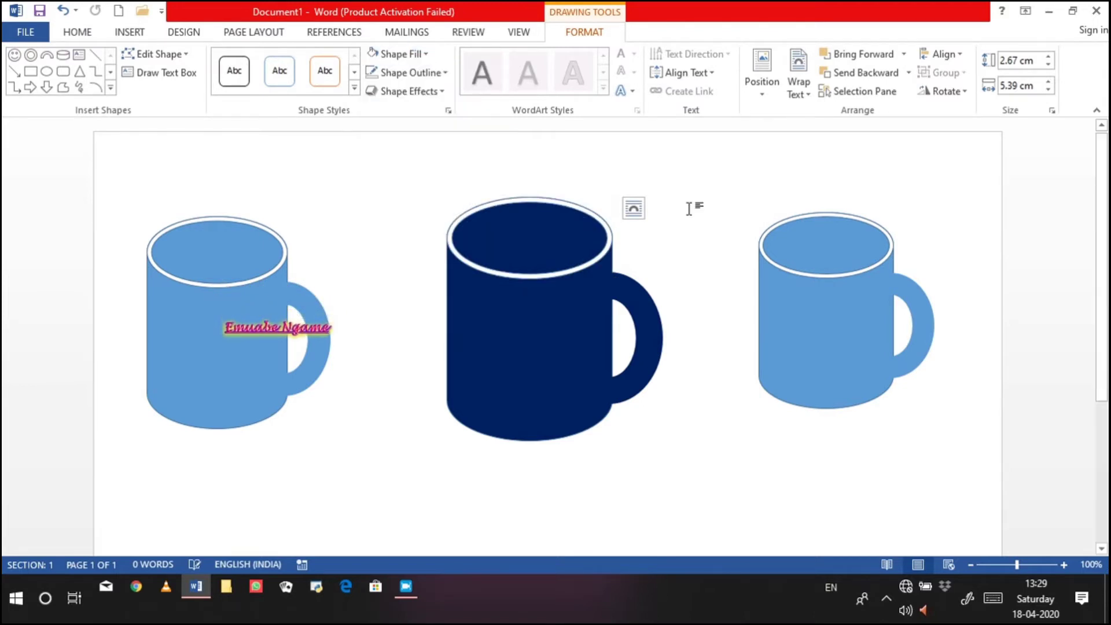
pyautogui.click(695, 217)
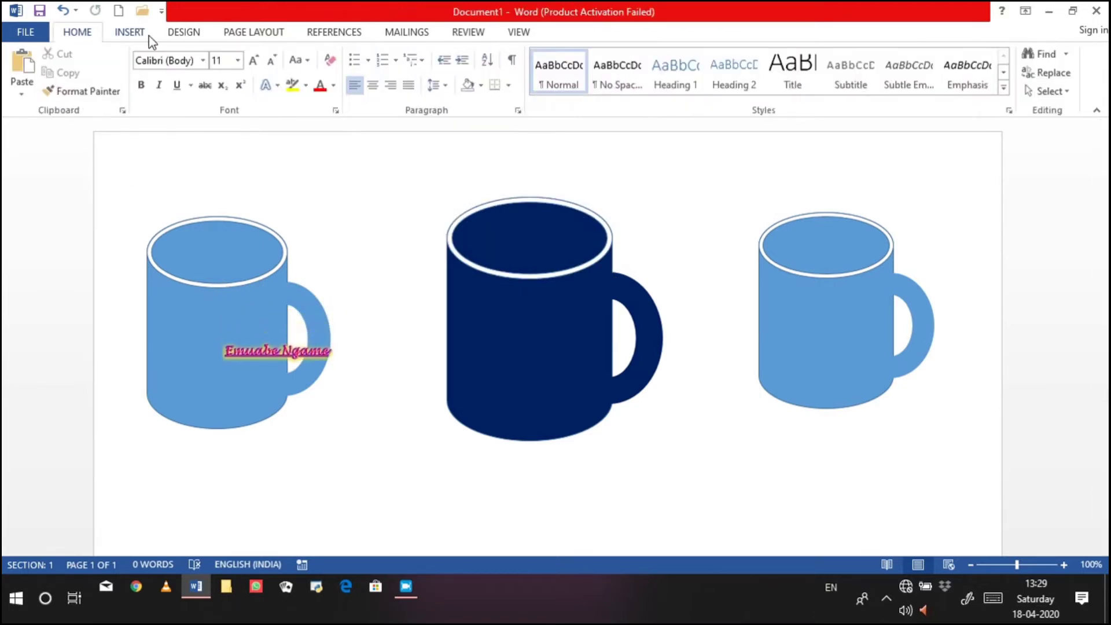
# - Draw an oval about 1.5 cm high and 4.74 cm wide inside the middle mug's white rim
pyautogui.click(131, 32)
pyautogui.click(224, 81)
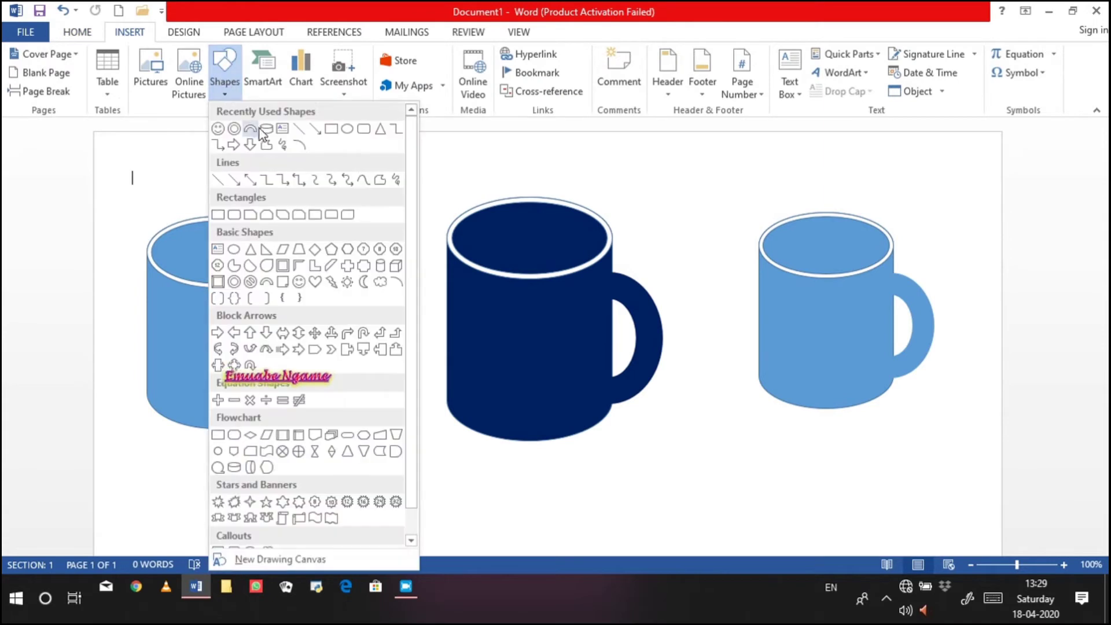
pyautogui.click(347, 126)
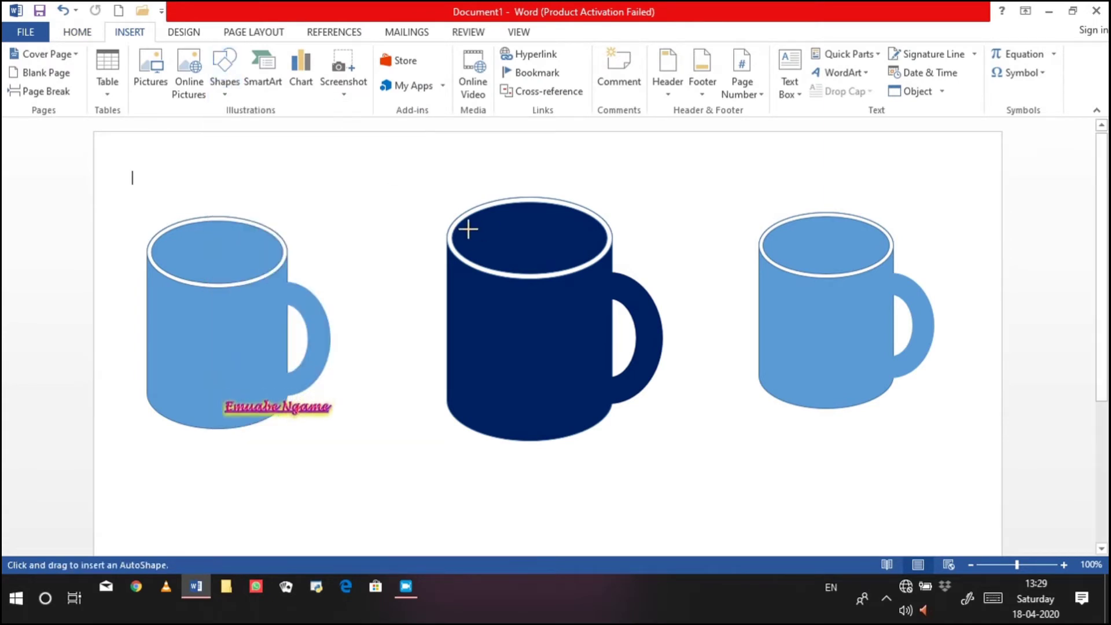
pyautogui.moveTo(472, 234)
pyautogui.mouseDown()
pyautogui.moveTo(543, 266)
pyautogui.moveTo(602, 272)
pyautogui.mouseUp()
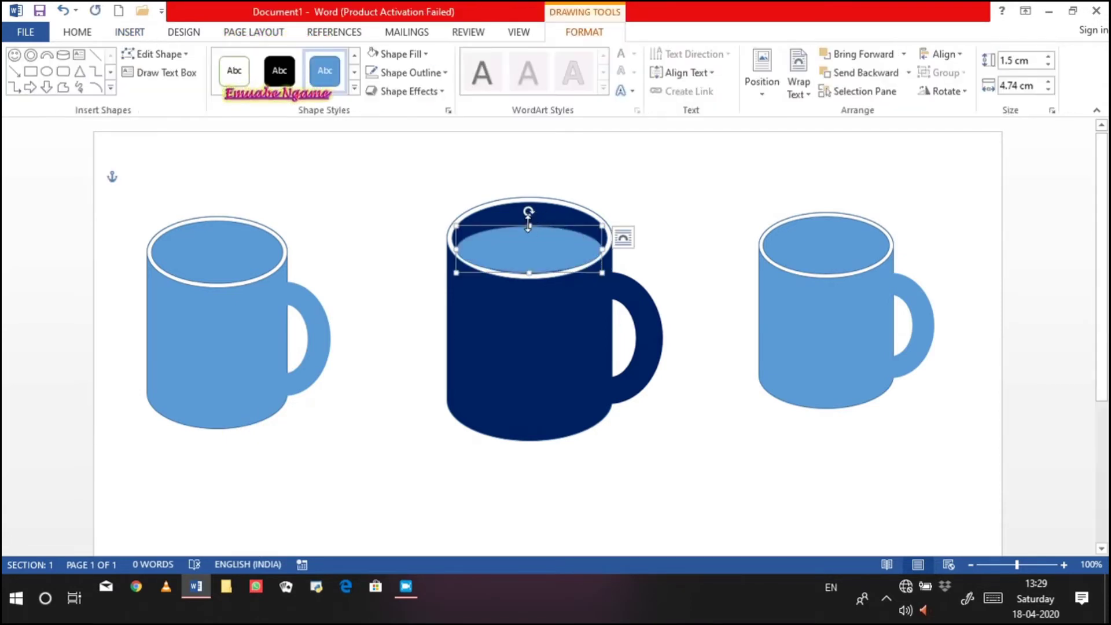
# - Stretch the oval to about 2.38 cm high and 5 cm wide to cover the opening inside the middle mug's rim
pyautogui.moveTo(527, 210); pyautogui.dragTo(528, 201)
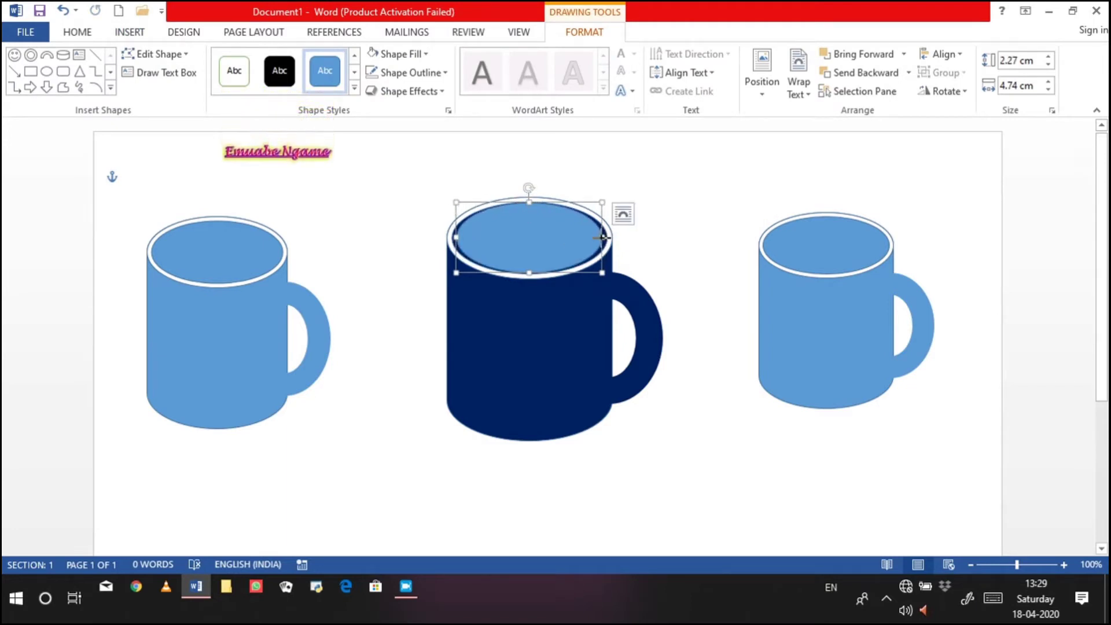
pyautogui.moveTo(604, 237); pyautogui.dragTo(605, 237)
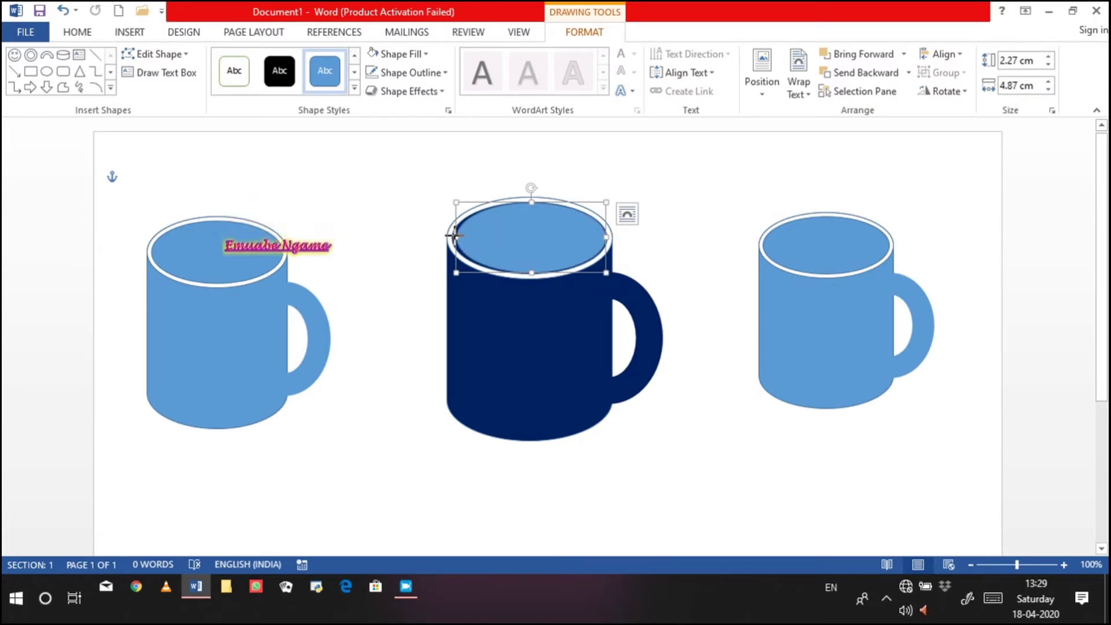
pyautogui.moveTo(454, 236); pyautogui.dragTo(452, 236)
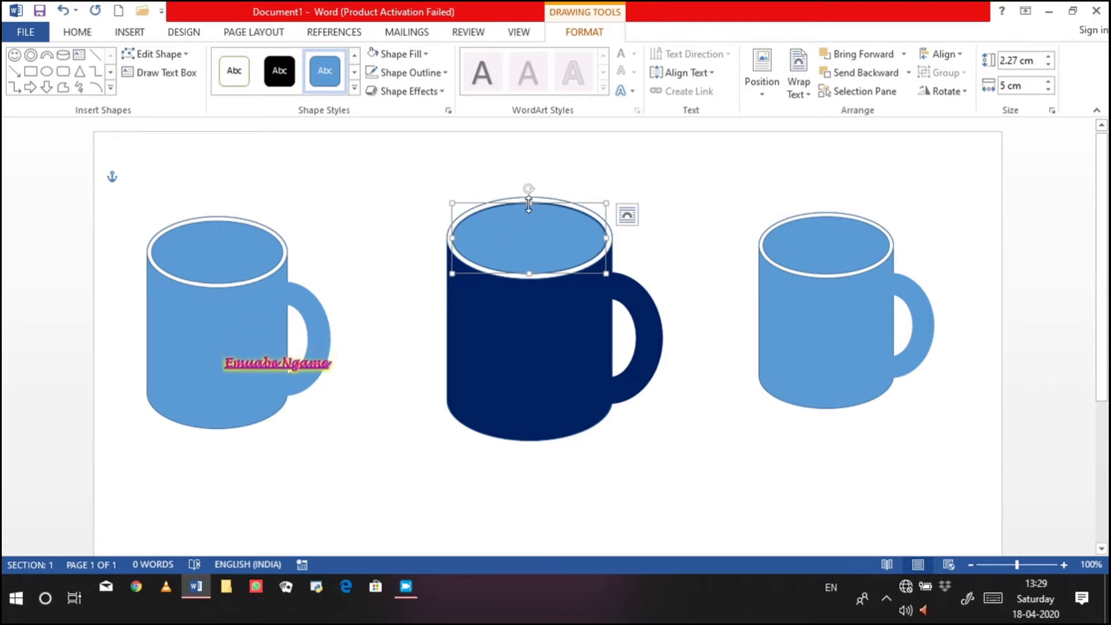
pyautogui.moveTo(530, 200); pyautogui.dragTo(530, 202)
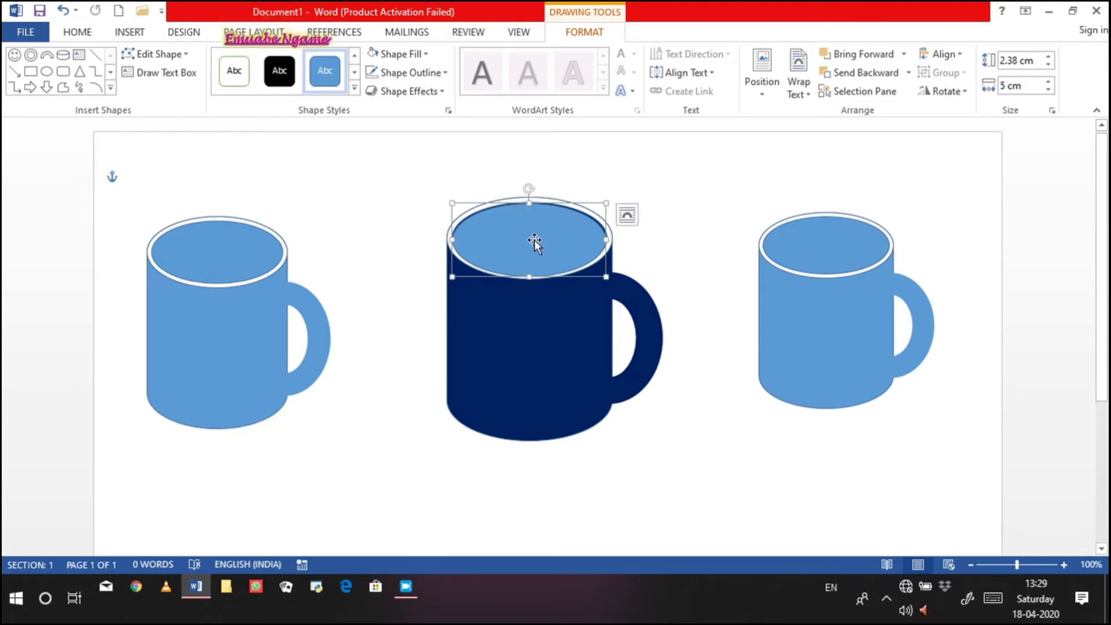
# - Nudge the blue oval up slightly so it sits evenly inside the middle mug's white rim
pyautogui.press('Up')
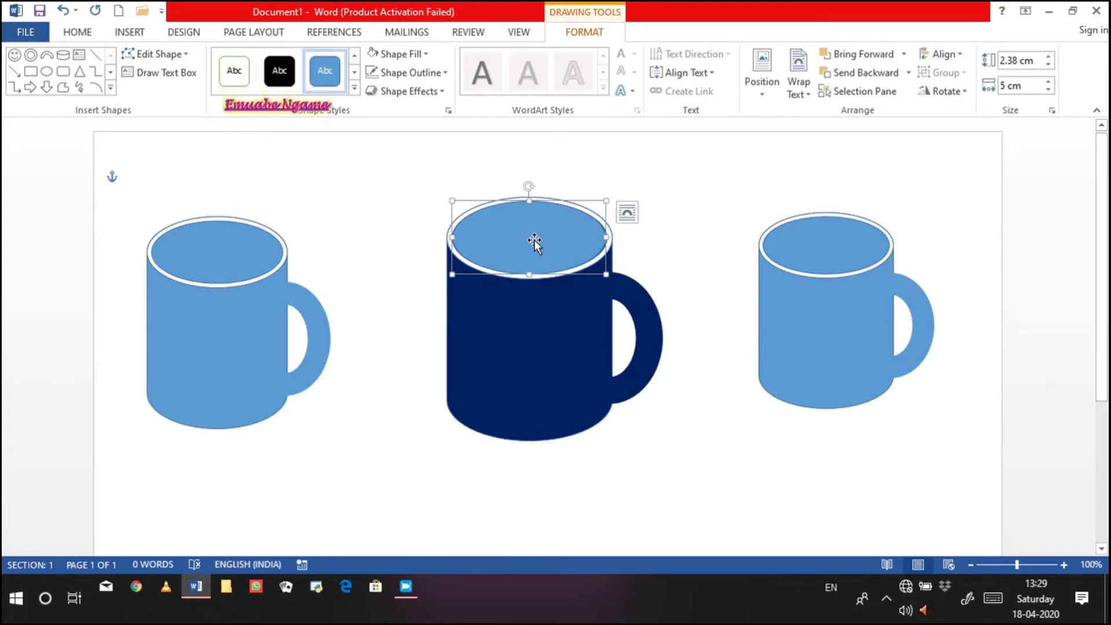
pyautogui.press('Right')
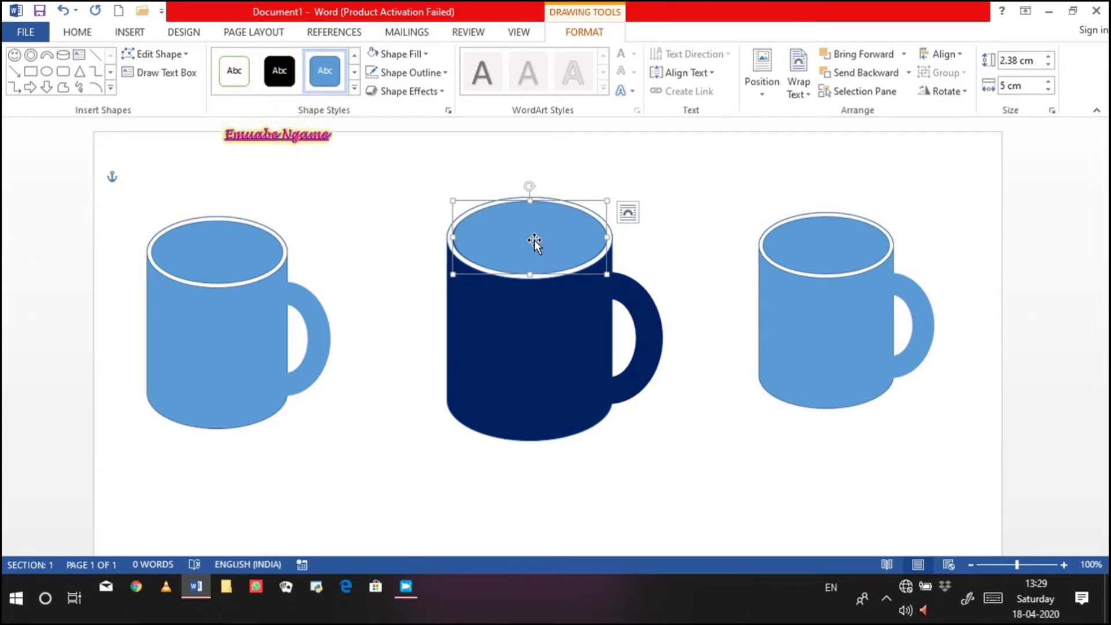
pyautogui.press('Left')
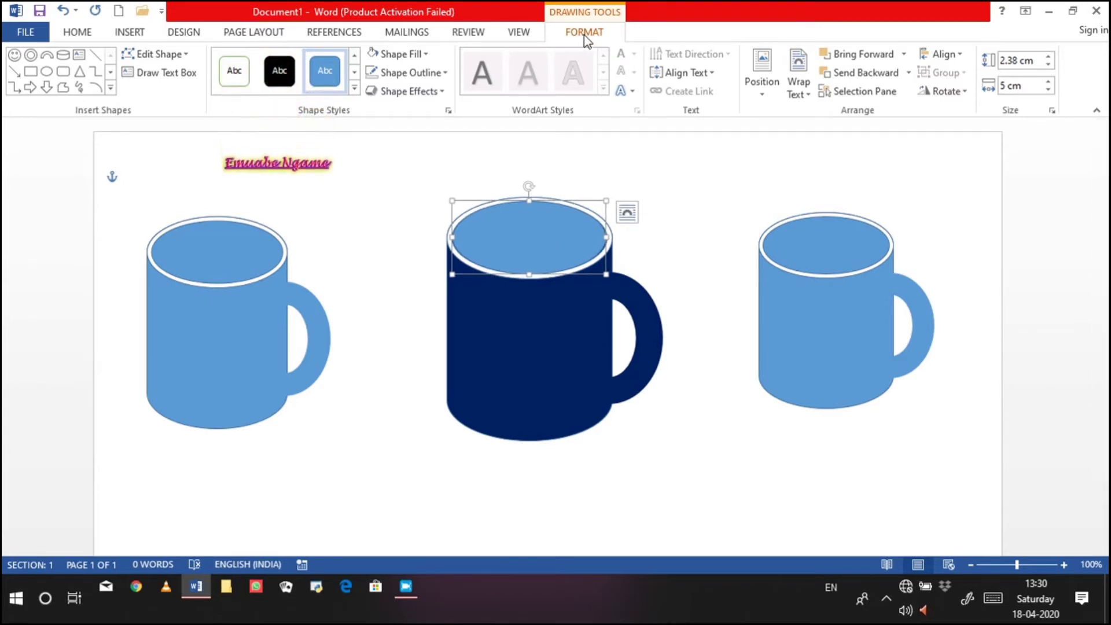
# - Apply a linear gradient fill to the oval inside the middle mug's rim
pyautogui.click(427, 56)
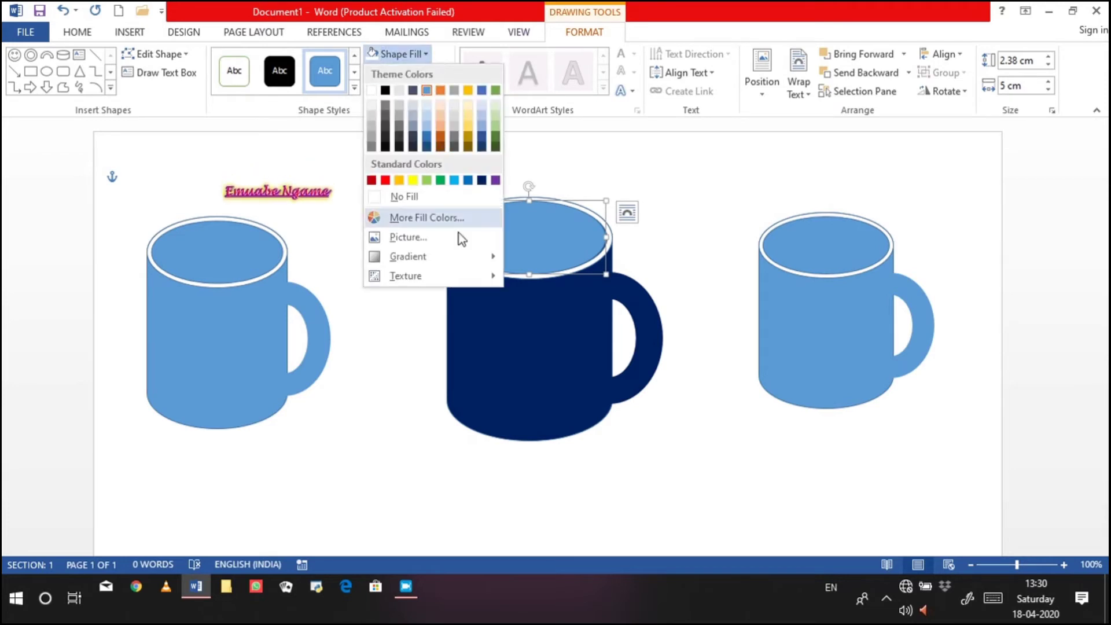
pyautogui.moveTo(474, 257)
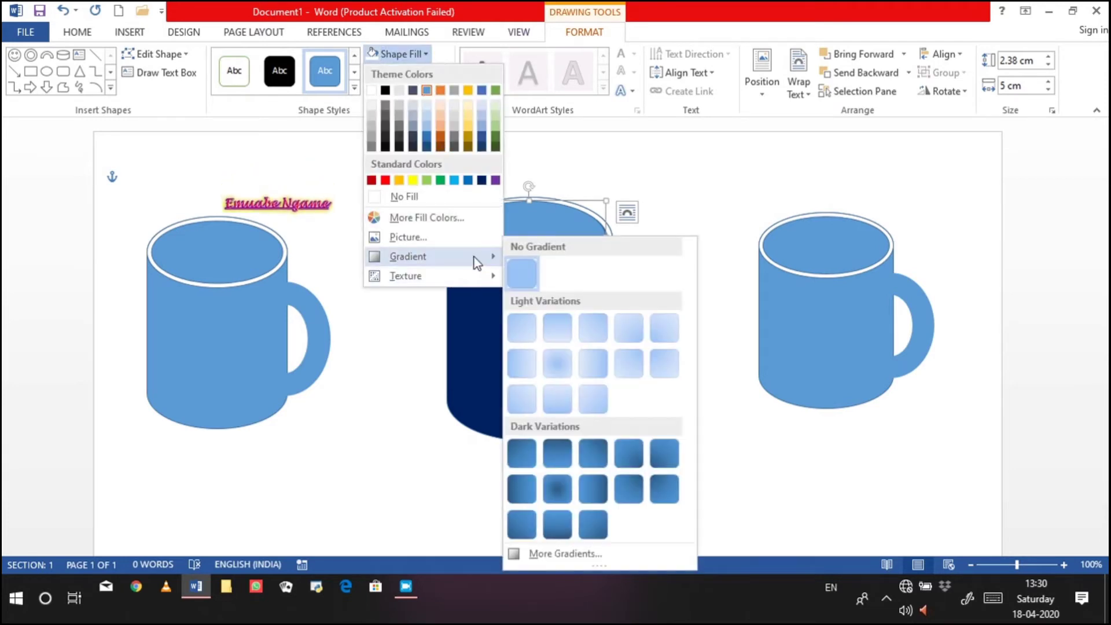
pyautogui.click(655, 555)
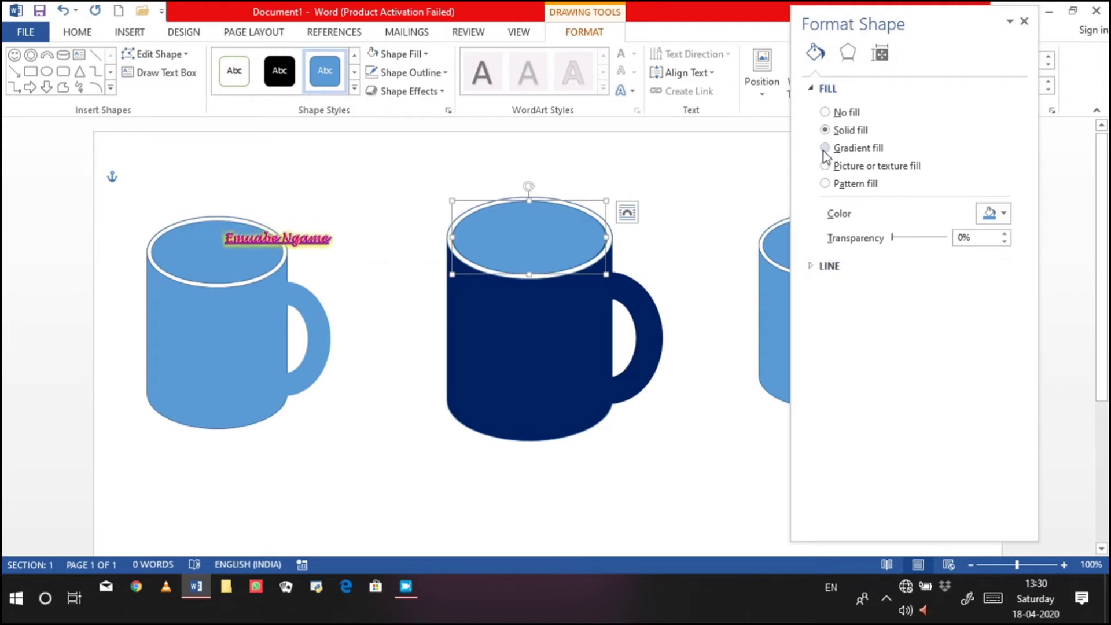
pyautogui.click(825, 148)
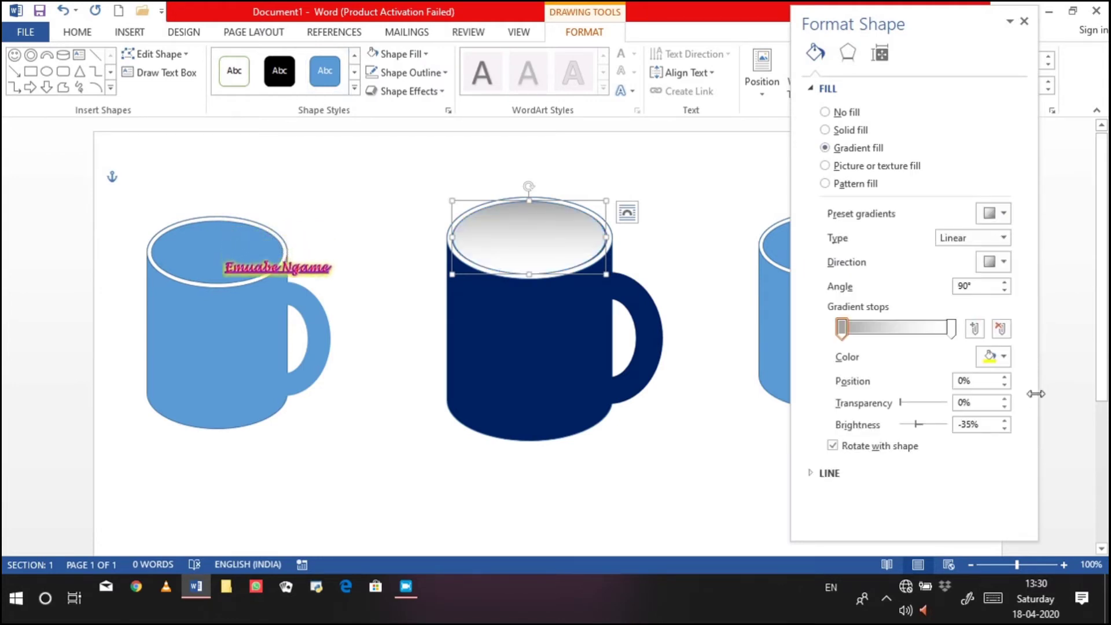
# - Set the oval gradient's 100% stop to white and its 0% stop to grey with -50% brightness
pyautogui.click(951, 328)
pyautogui.click(1004, 357)
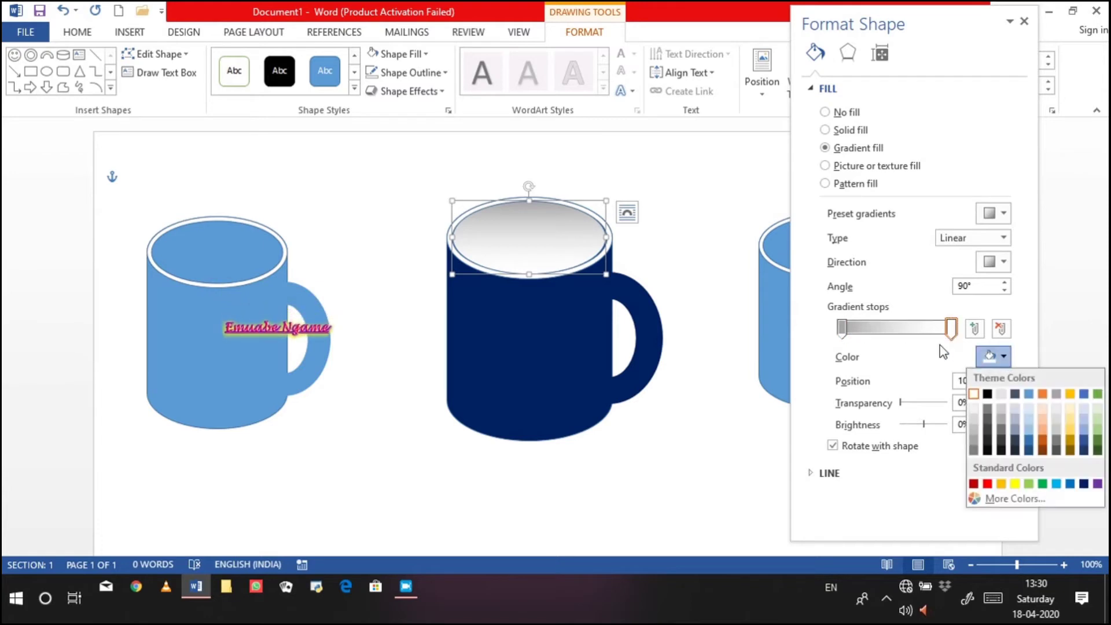
pyautogui.click(975, 397)
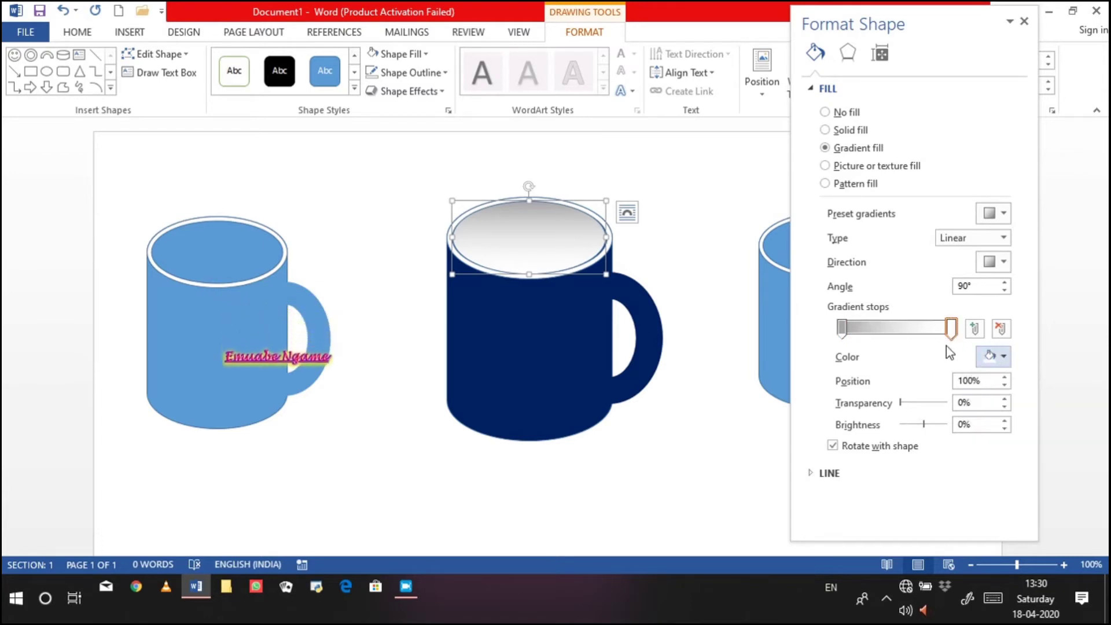
pyautogui.click(842, 328)
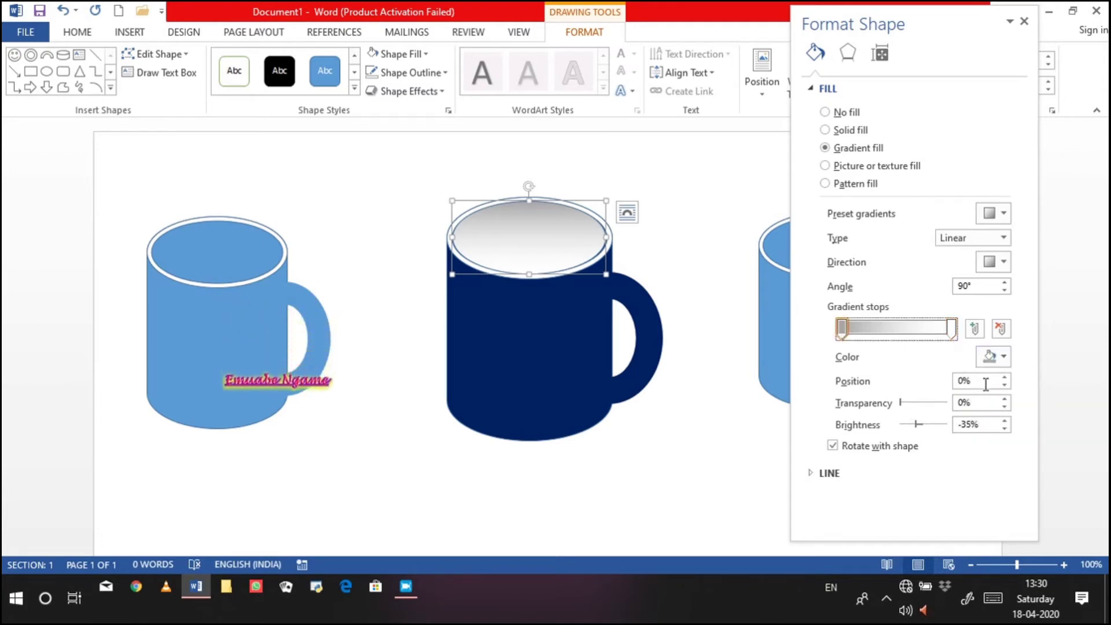
pyautogui.click(1009, 356)
pyautogui.click(974, 450)
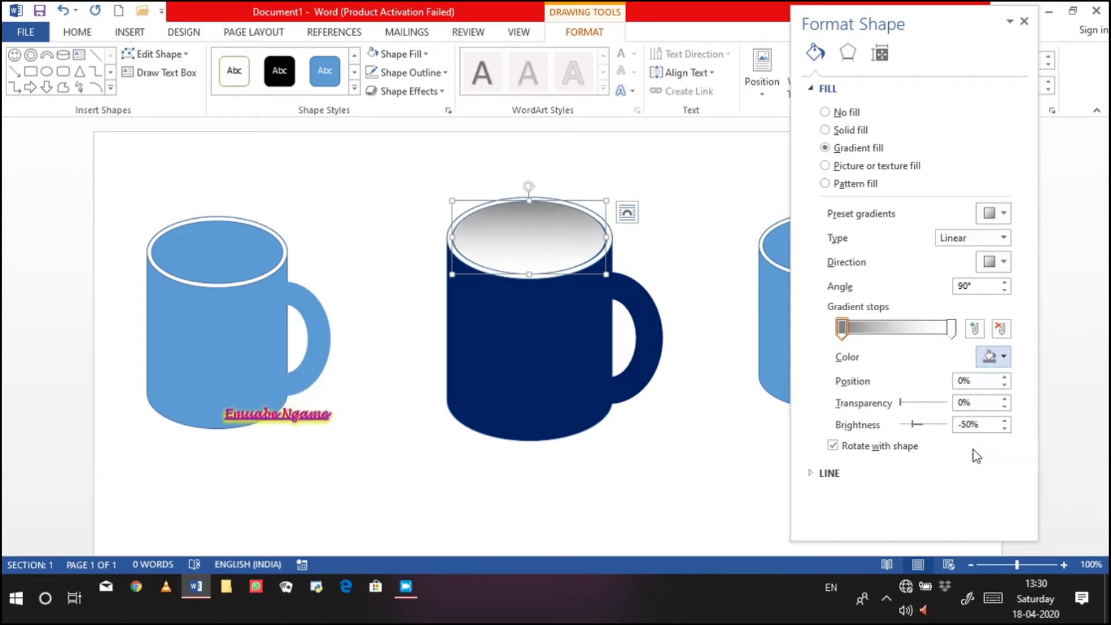
pyautogui.click(646, 391)
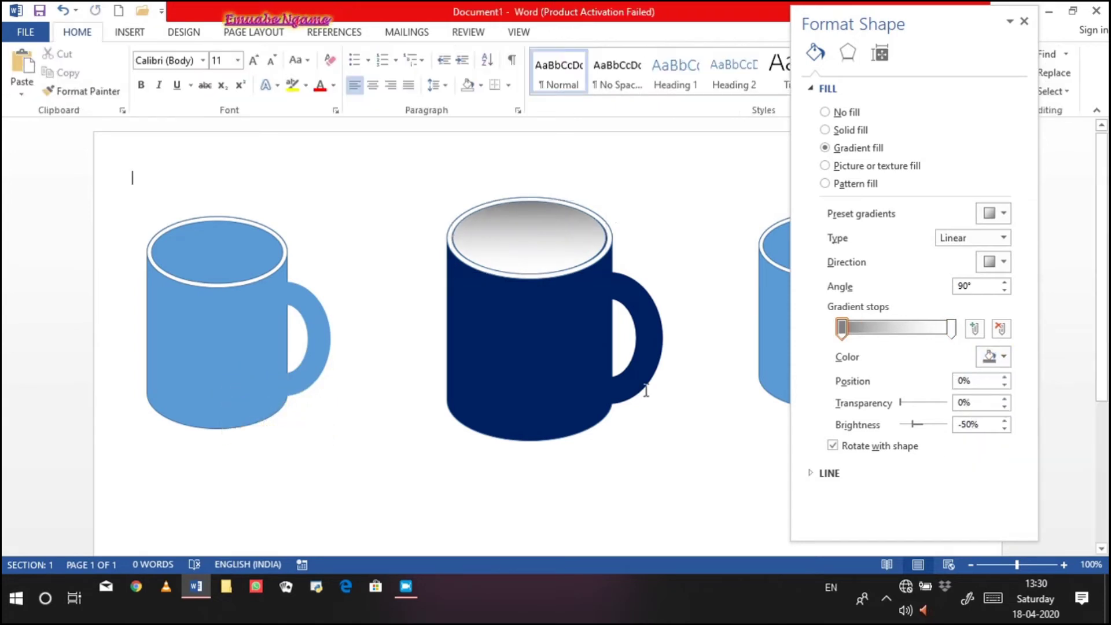
pyautogui.click(643, 359)
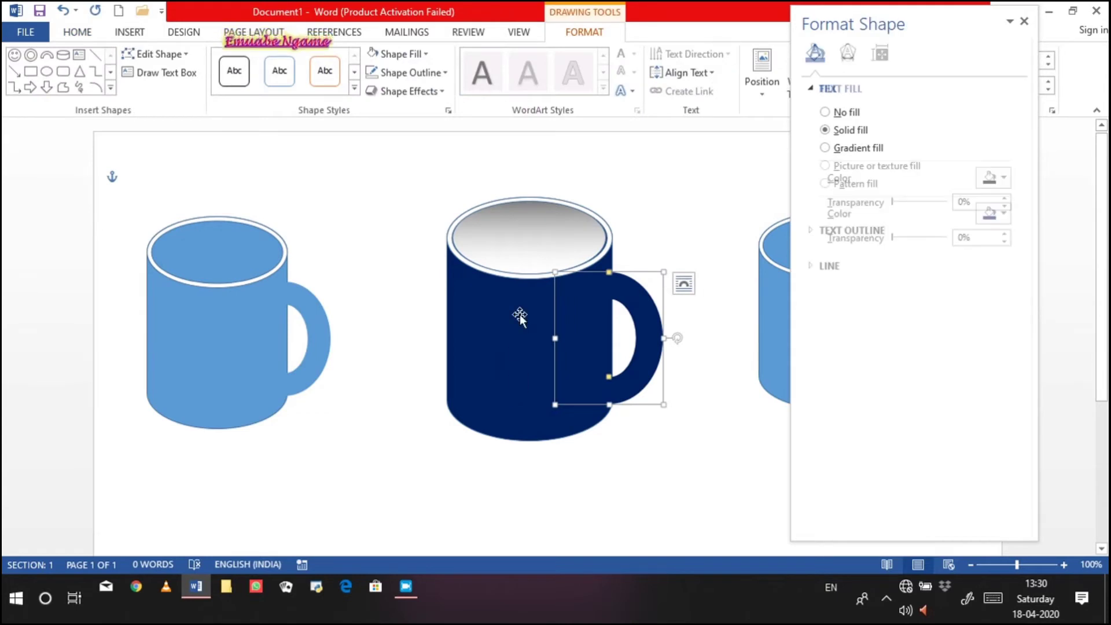
pyautogui.click(537, 251)
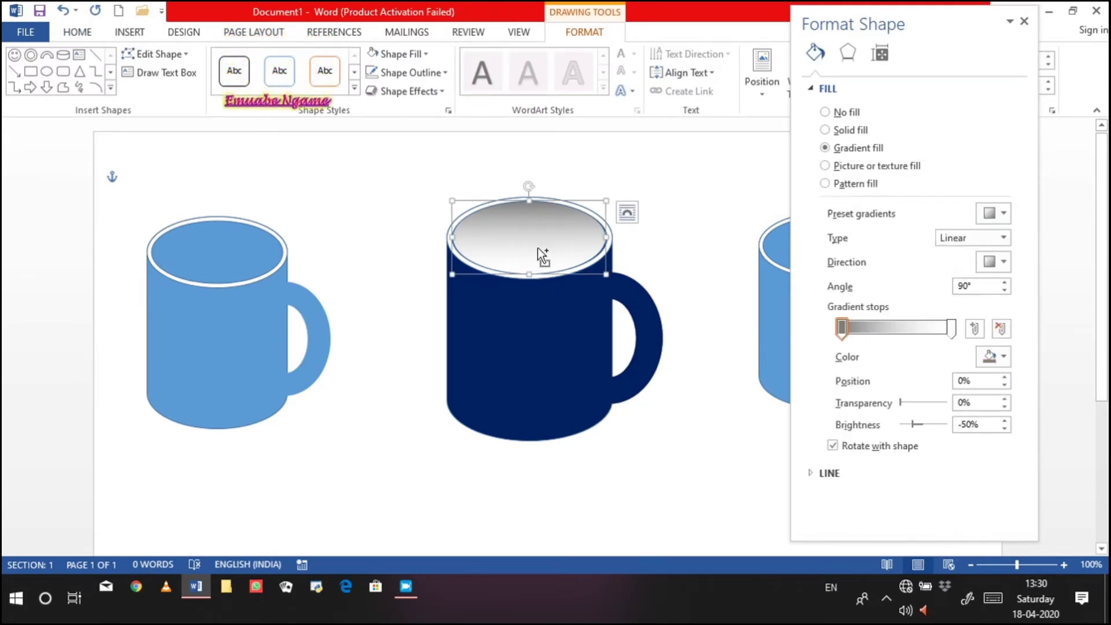
pyautogui.click(384, 238)
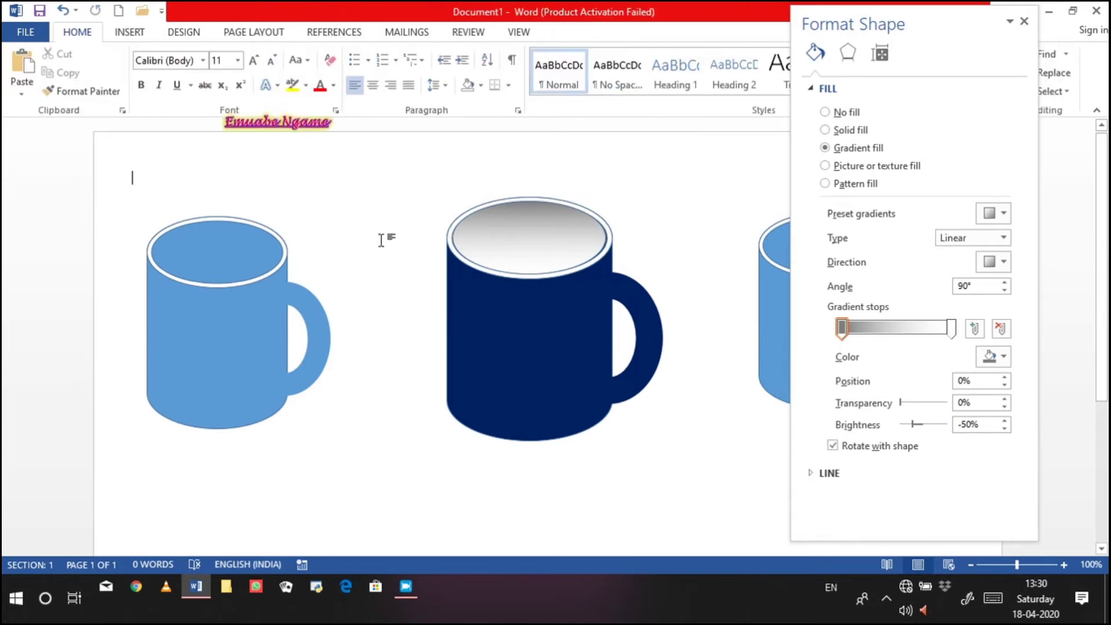
# - Close the Format Shape pane and ungroup the shapes of the light blue mug beside the document's first margin
pyautogui.click(225, 329)
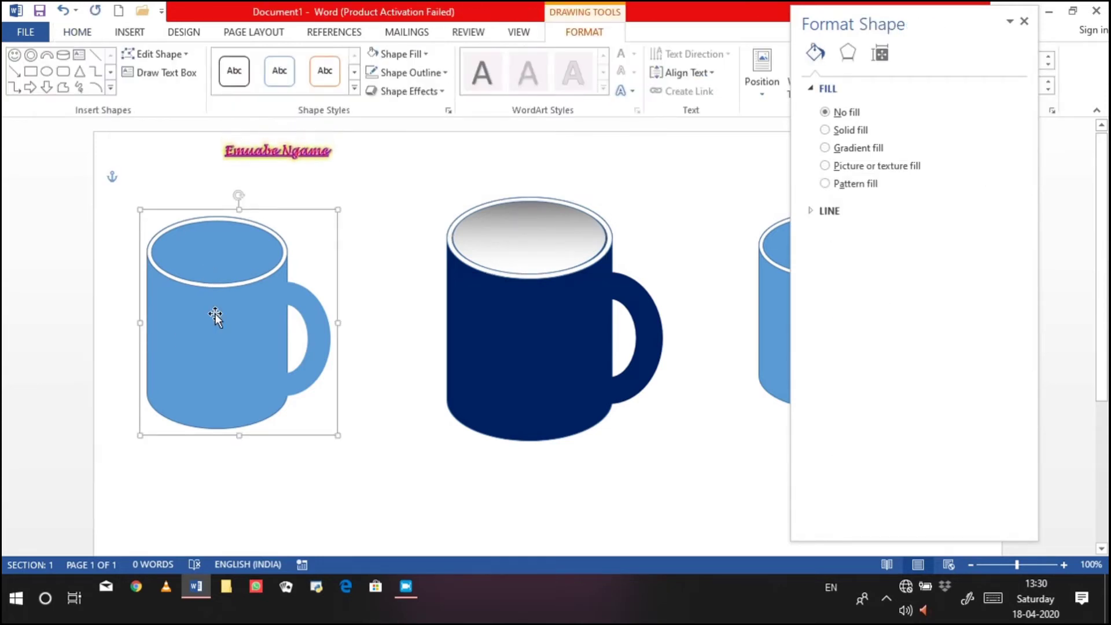
pyautogui.click(215, 314)
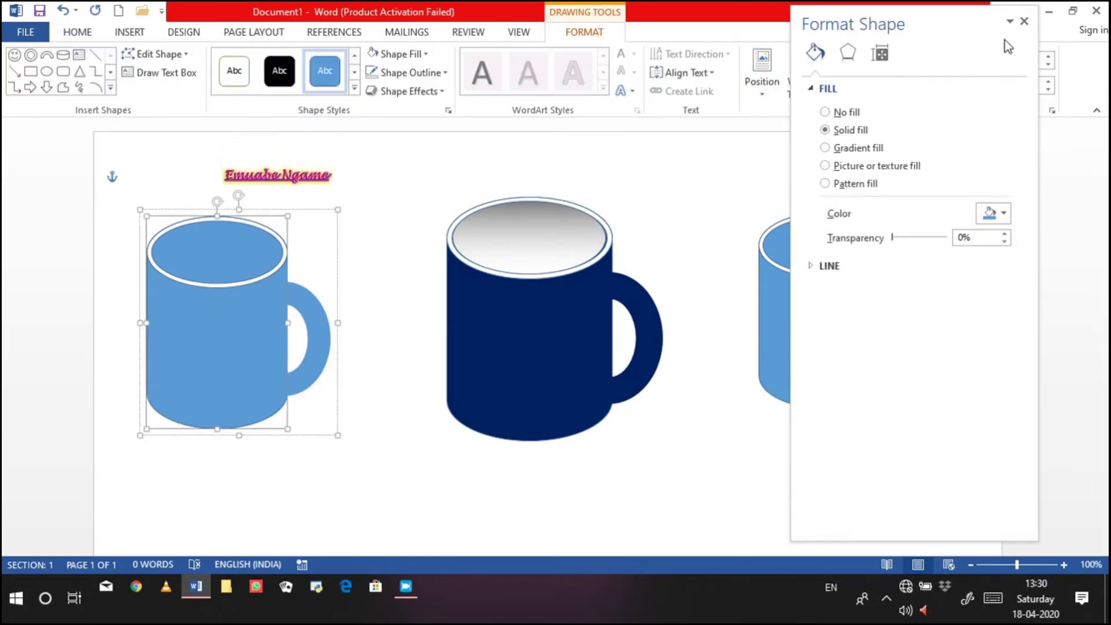
pyautogui.click(1024, 21)
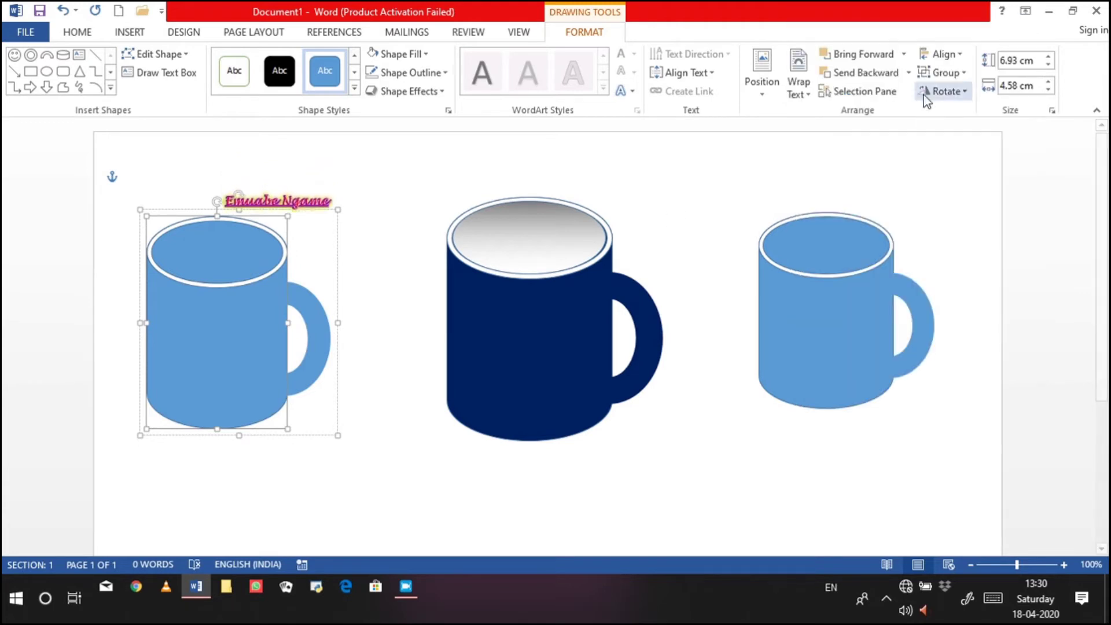
pyautogui.click(941, 72)
pyautogui.click(940, 118)
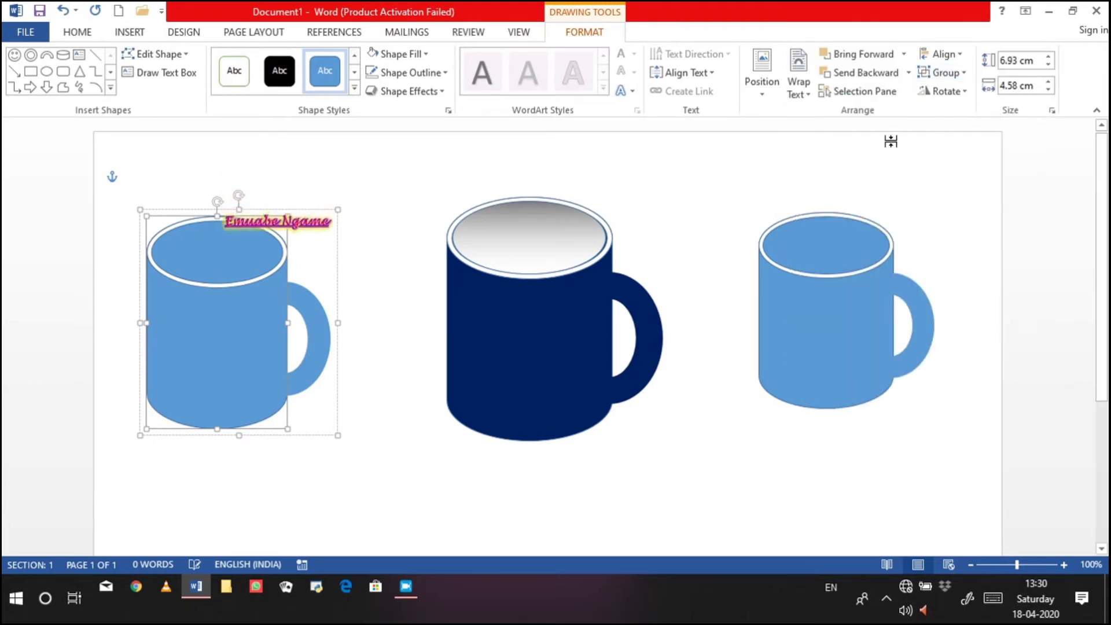
pyautogui.click(739, 183)
pyautogui.click(225, 343)
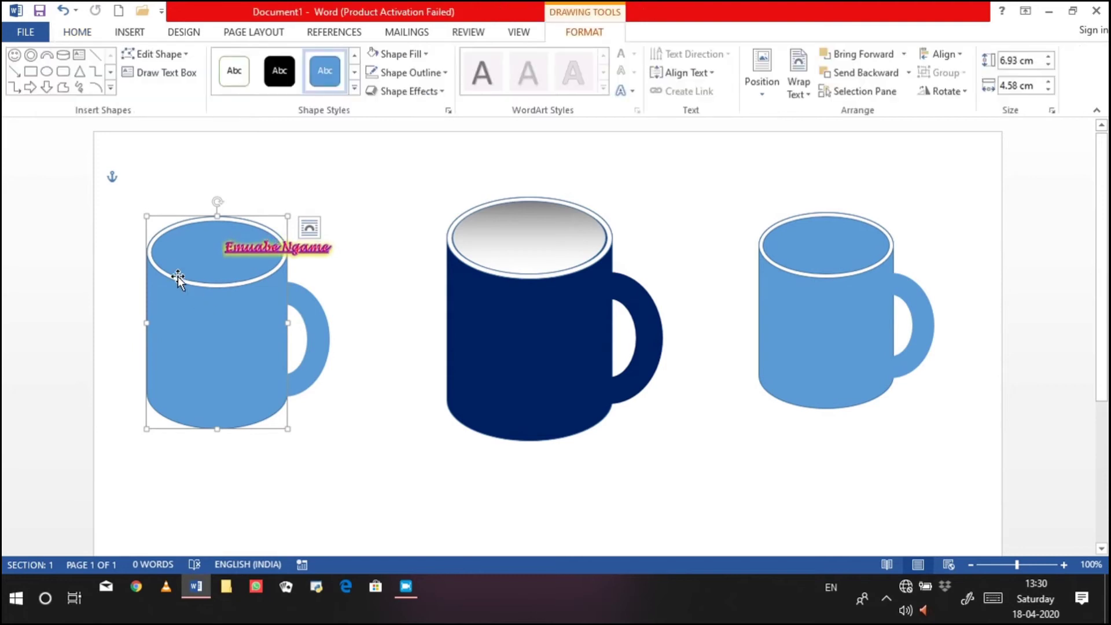
pyautogui.click(156, 259)
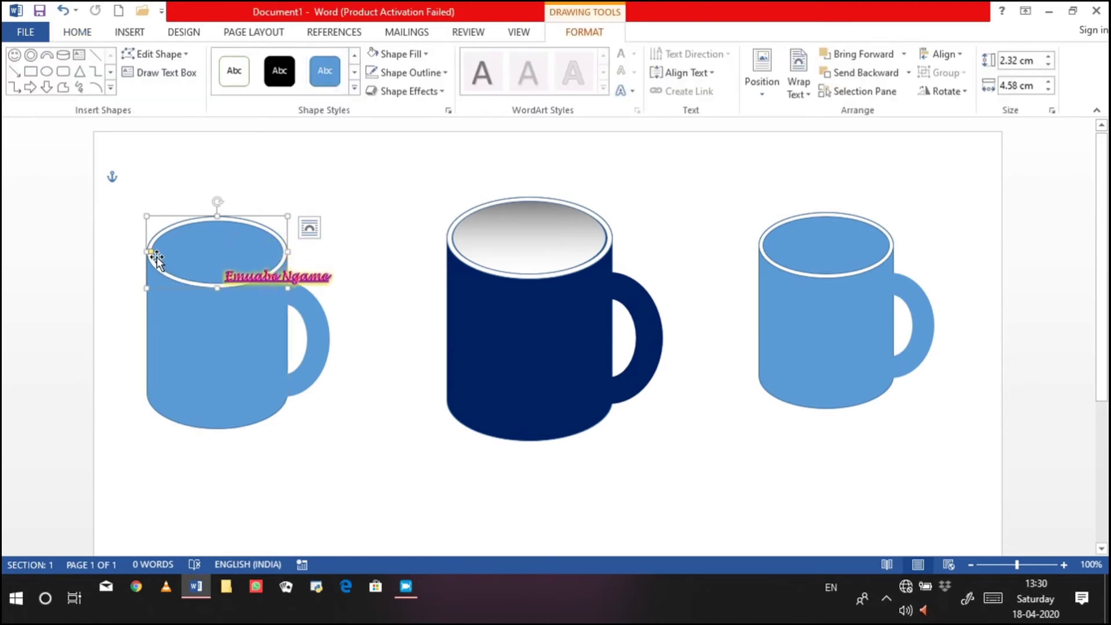
pyautogui.keyDown('shift'); pyautogui.click(174, 324); pyautogui.keyUp('shift')
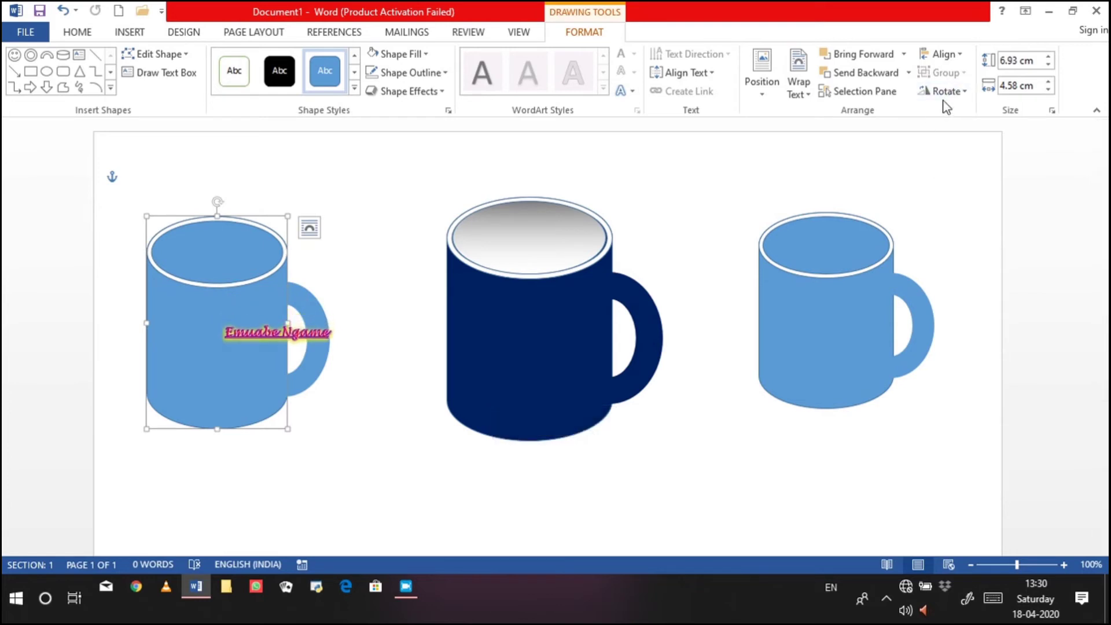
pyautogui.click(1027, 174)
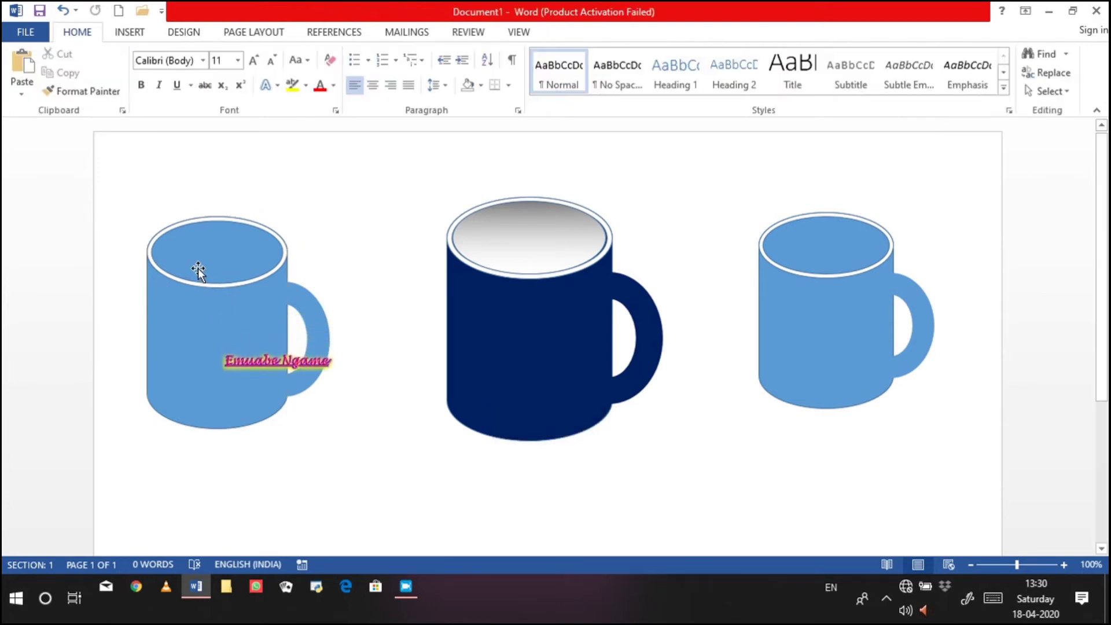
# - Fill the left mug's body with the landscape picture IMG-20190907-WA0020 from the EMUABE folder, working offline
pyautogui.click(184, 335)
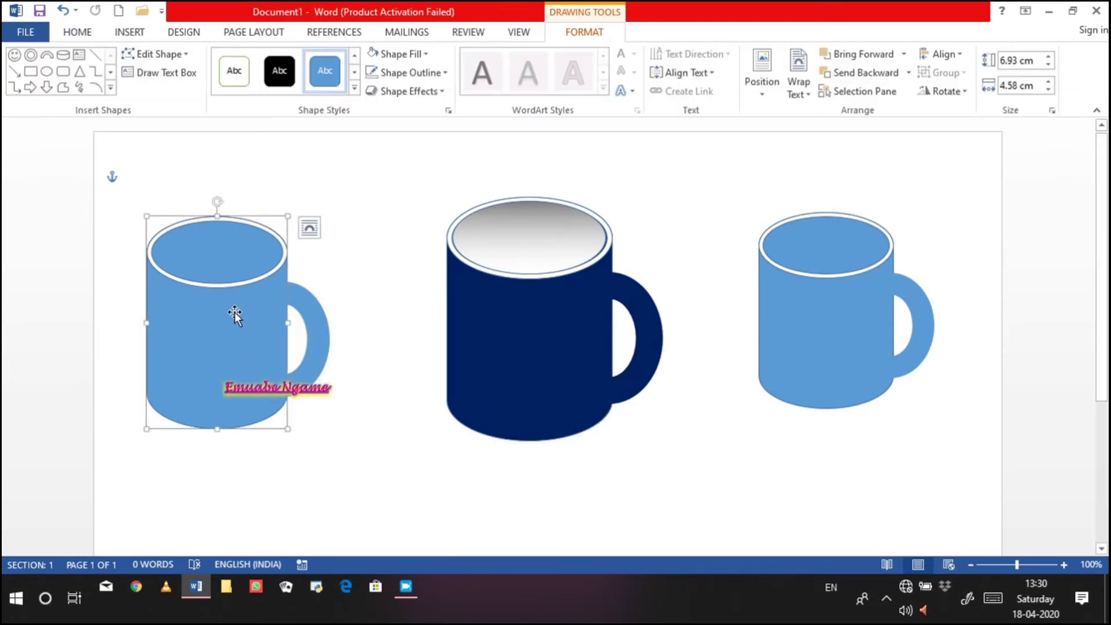
pyautogui.click(427, 54)
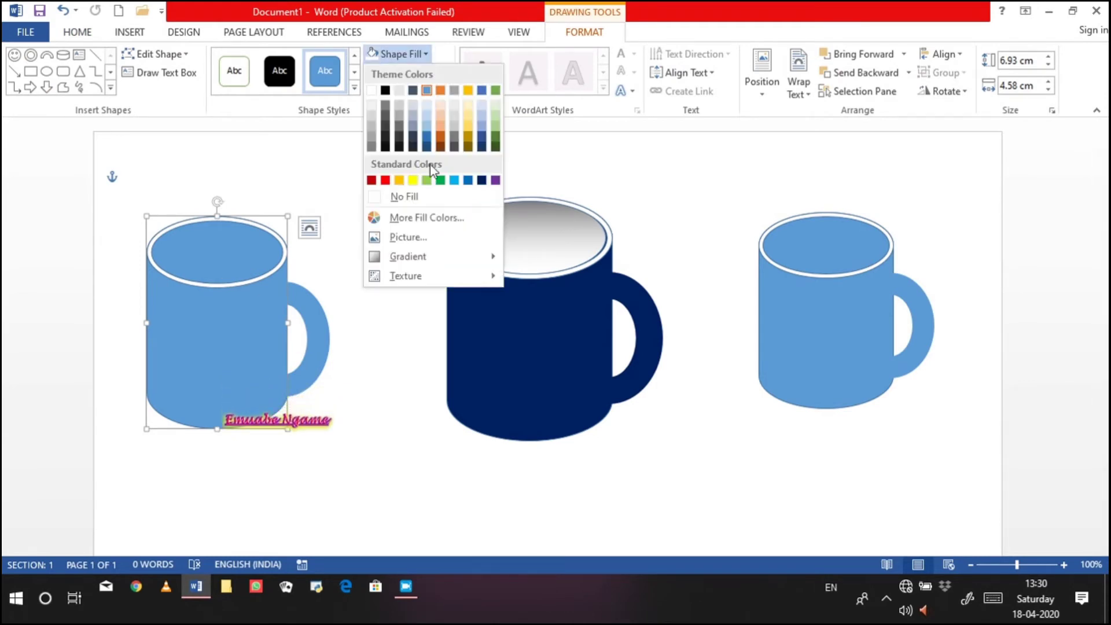
pyautogui.click(446, 235)
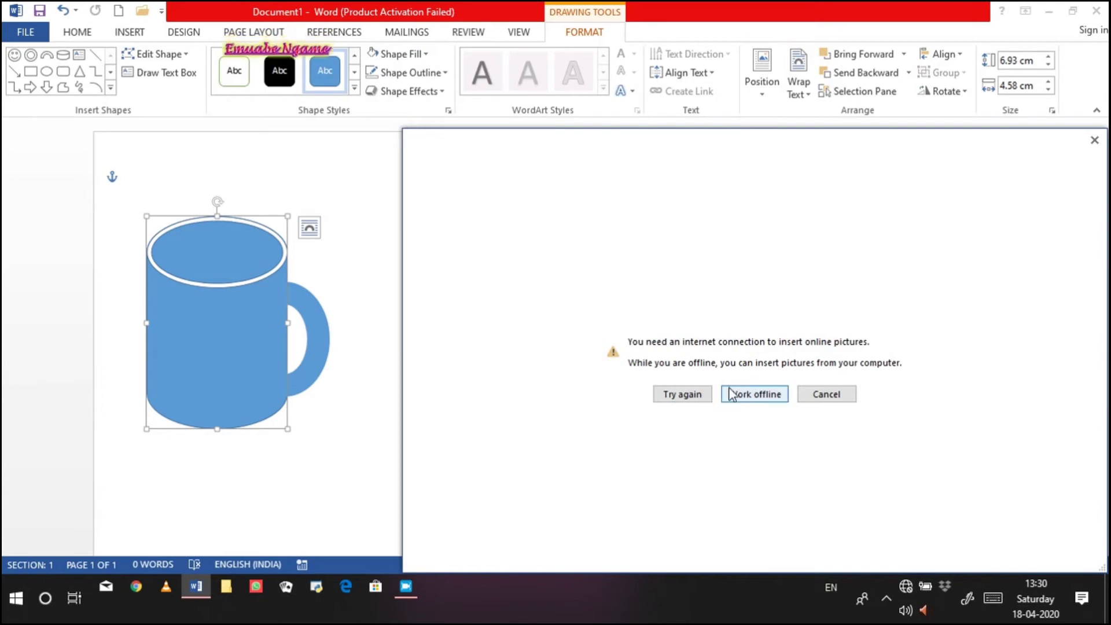
pyautogui.click(730, 394)
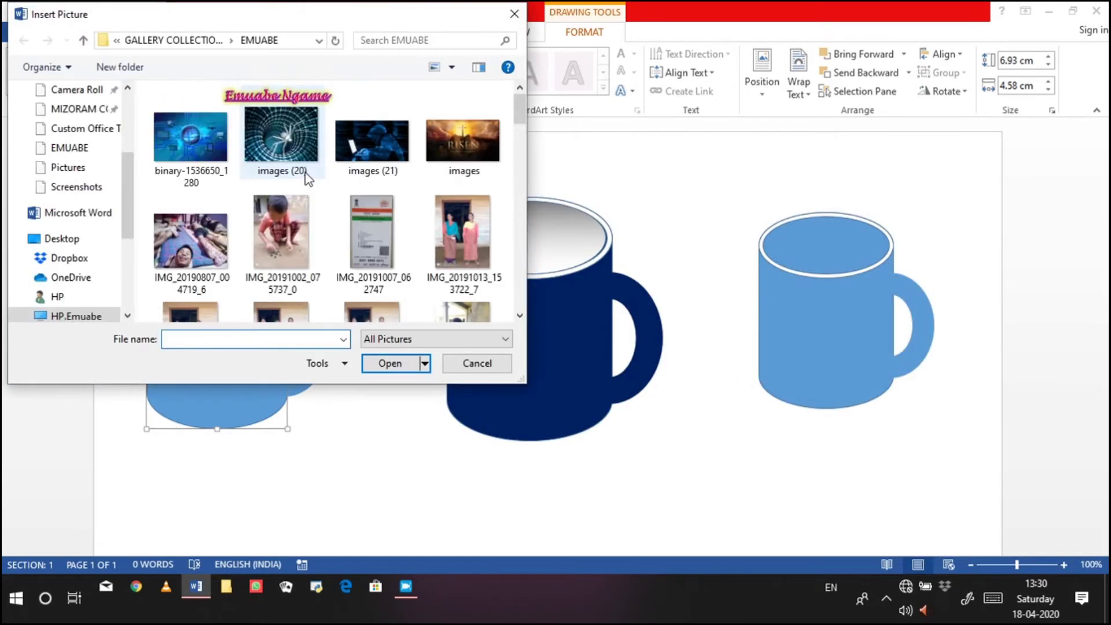
pyautogui.scroll(-5, 307, 172)
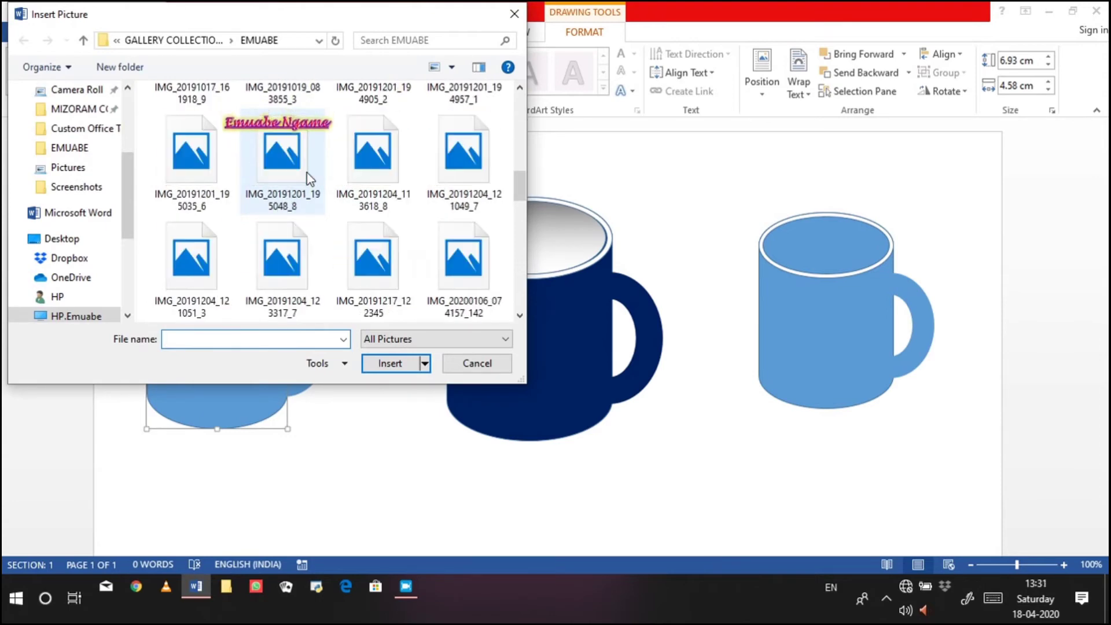
pyautogui.scroll(-3, 308, 172)
pyautogui.scroll(-2, 307, 176)
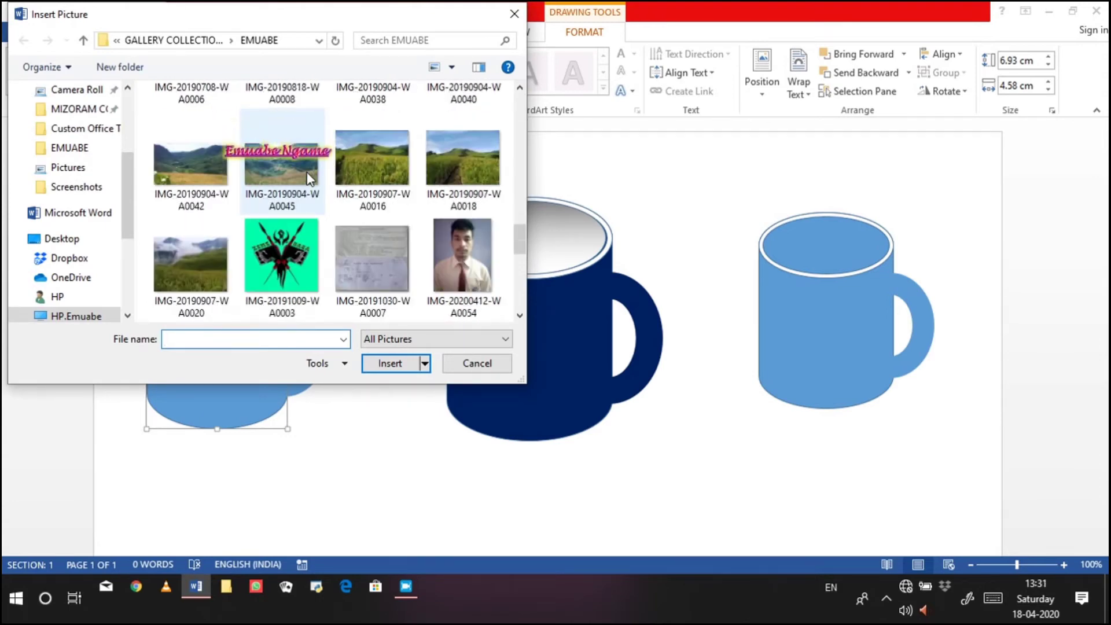
pyautogui.click(196, 153)
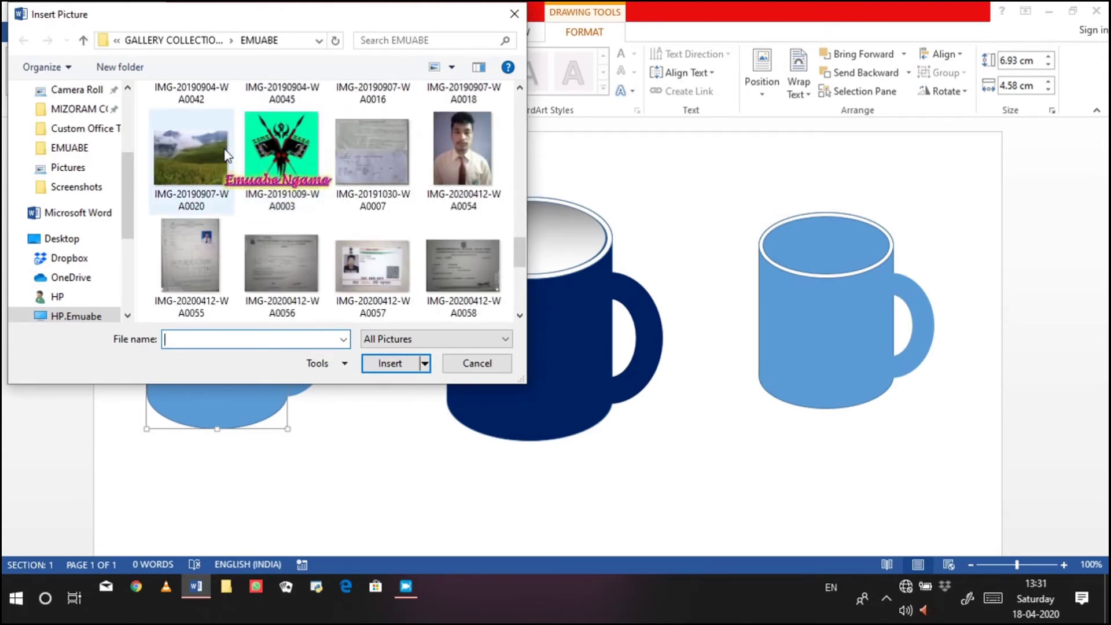
pyautogui.click(404, 363)
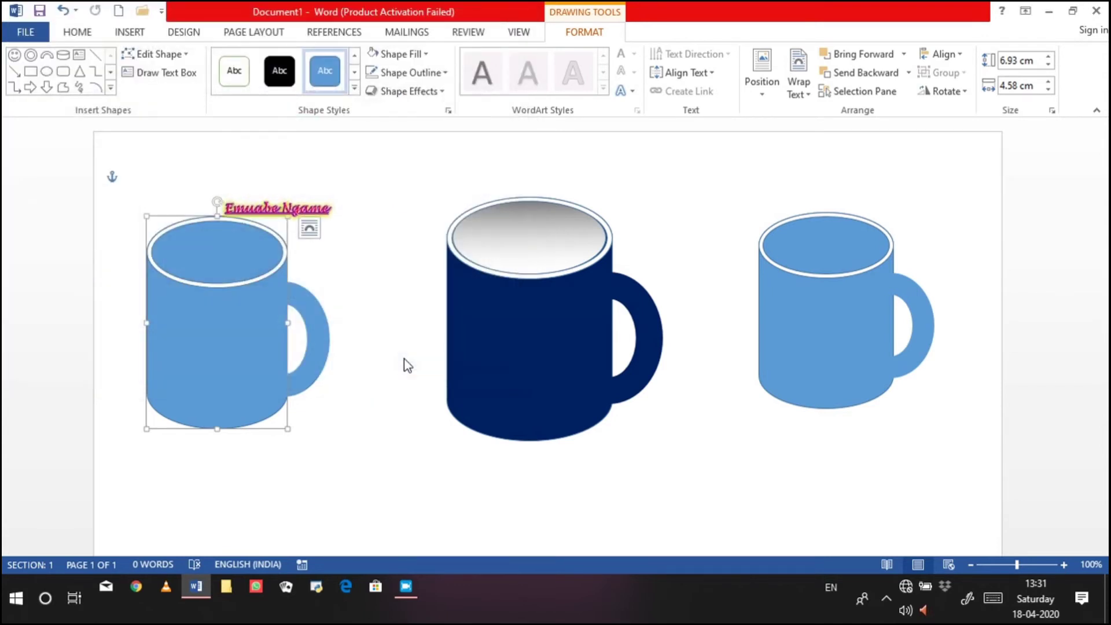
pyautogui.click(358, 250)
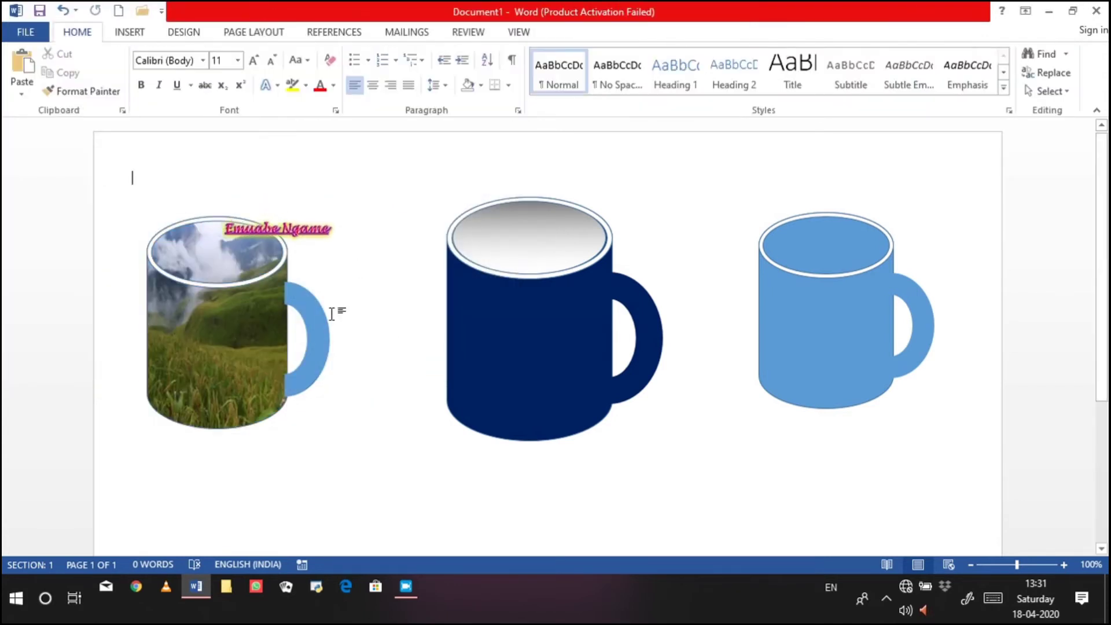
# - Fill the left mug's handle with the landscape picture IMG-20190907-WA0020 from the computer, working offline
pyautogui.doubleClick(326, 319)
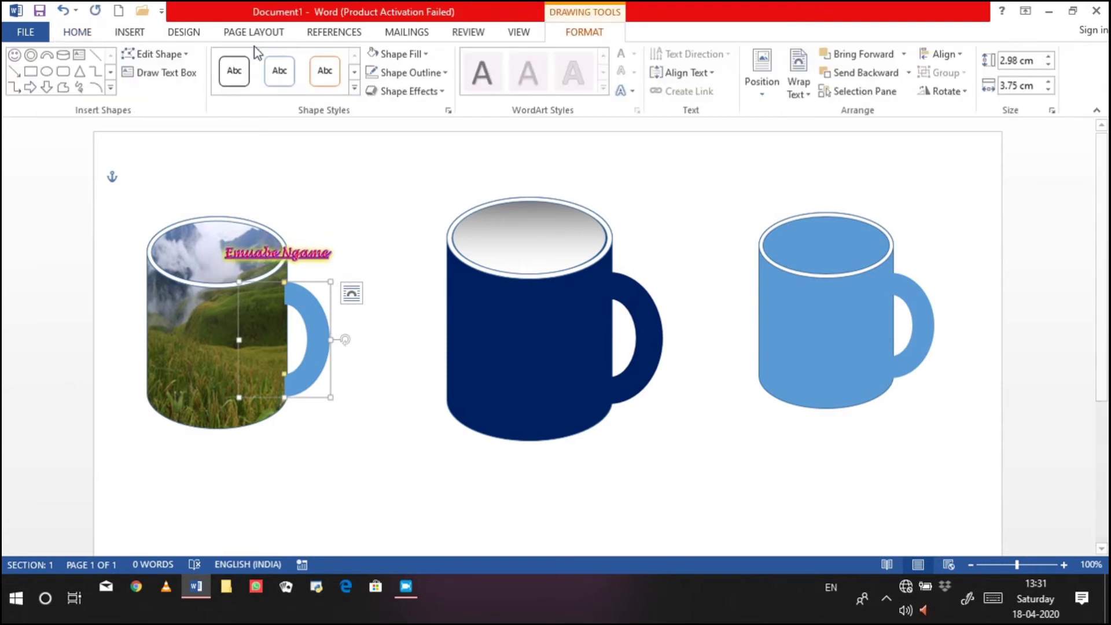
pyautogui.click(426, 56)
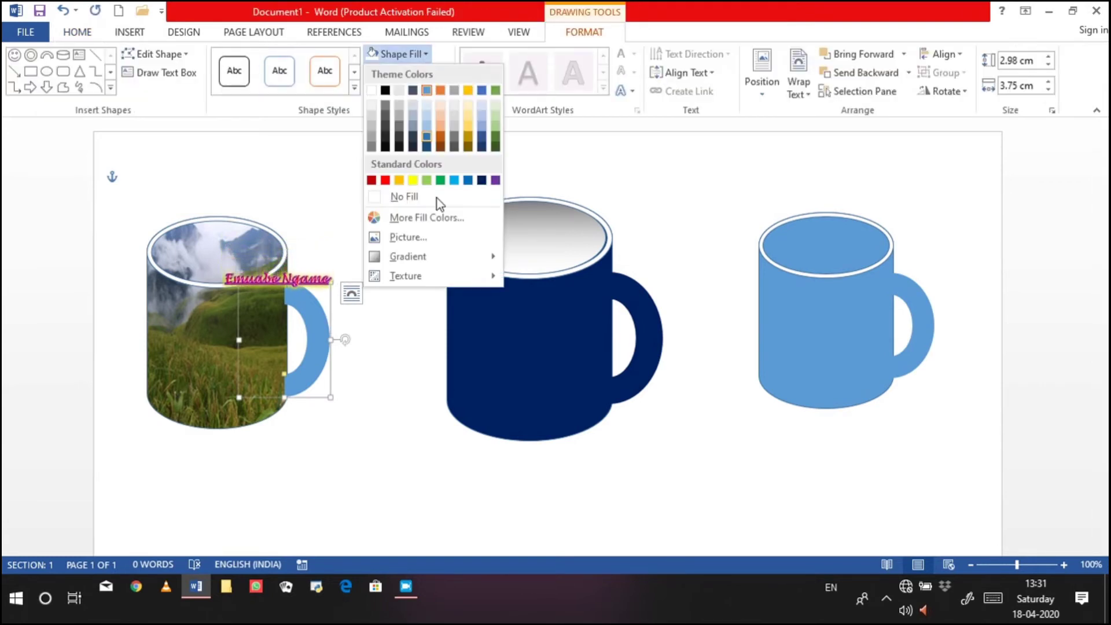
pyautogui.click(446, 238)
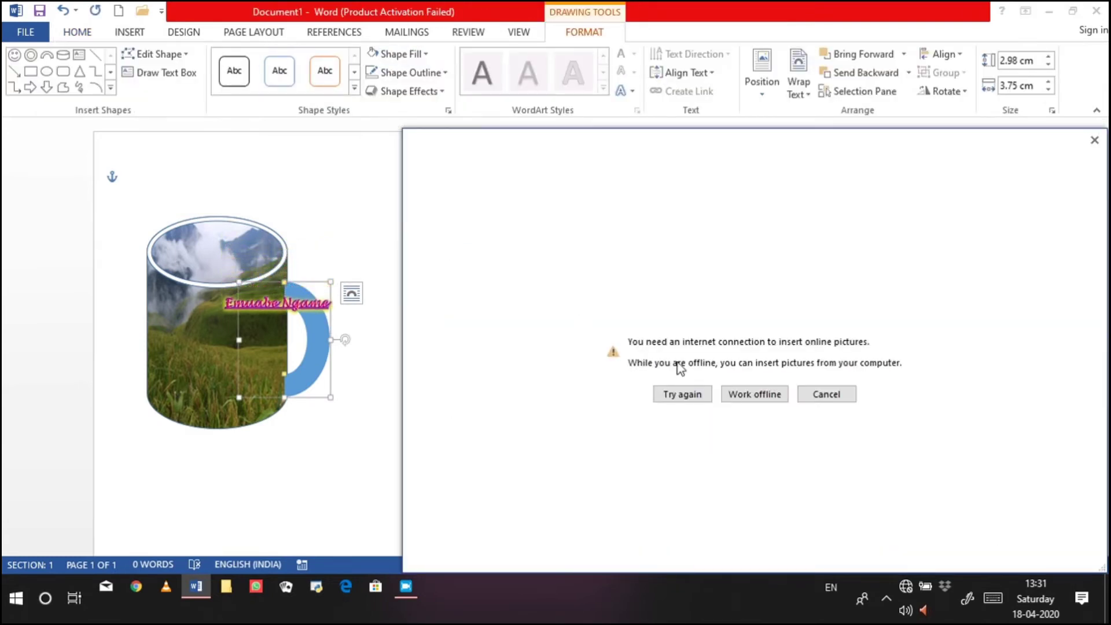
pyautogui.click(746, 398)
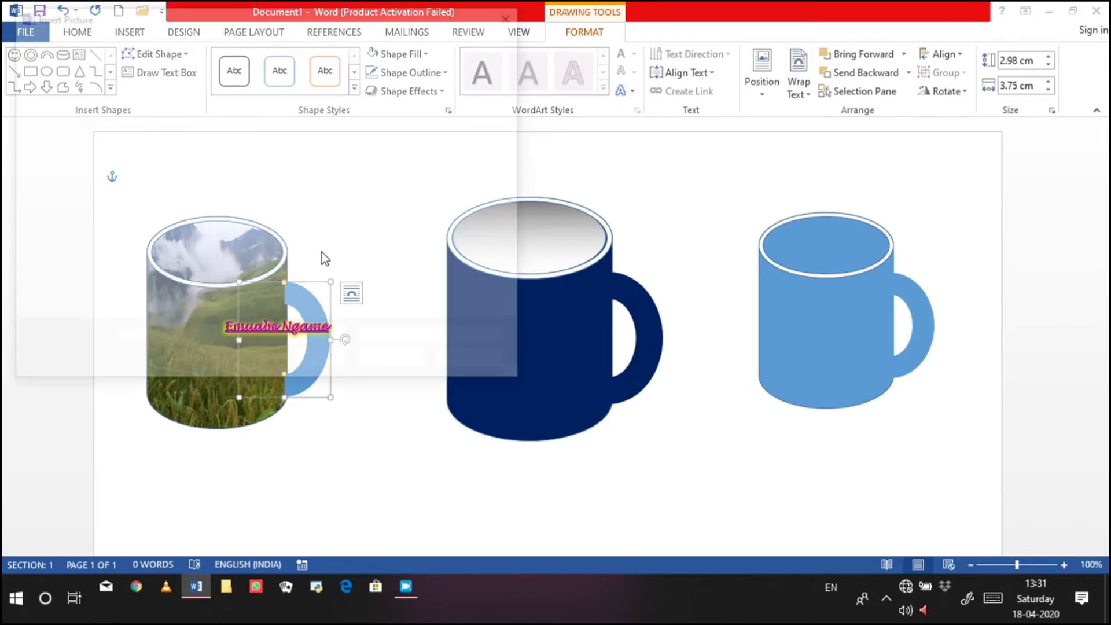
pyautogui.scroll(-5, 310, 231)
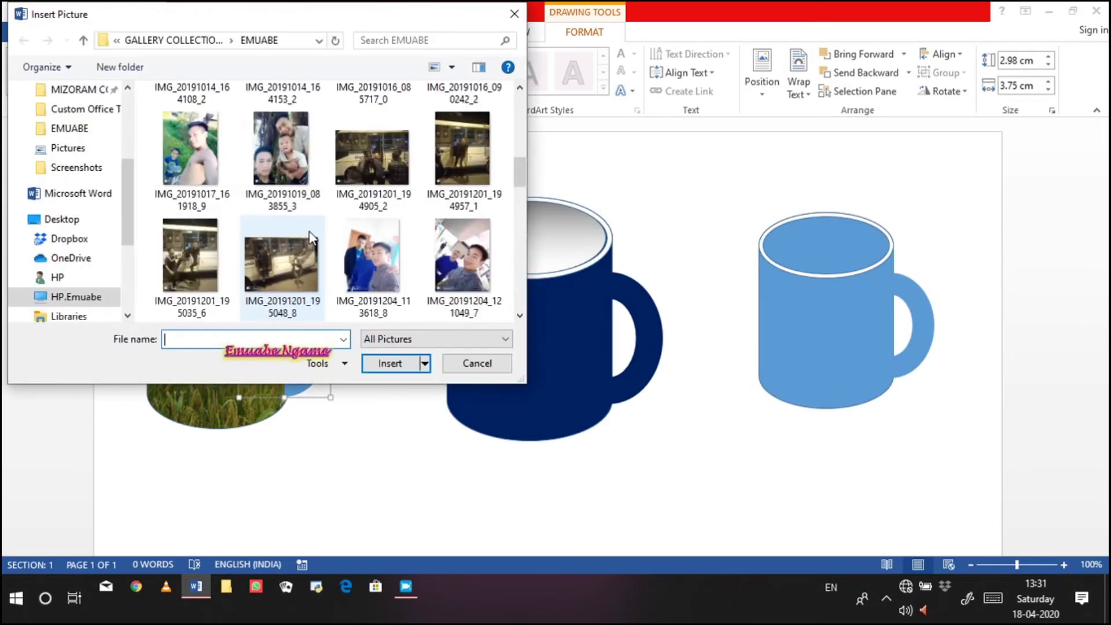
pyautogui.scroll(-5, 305, 237)
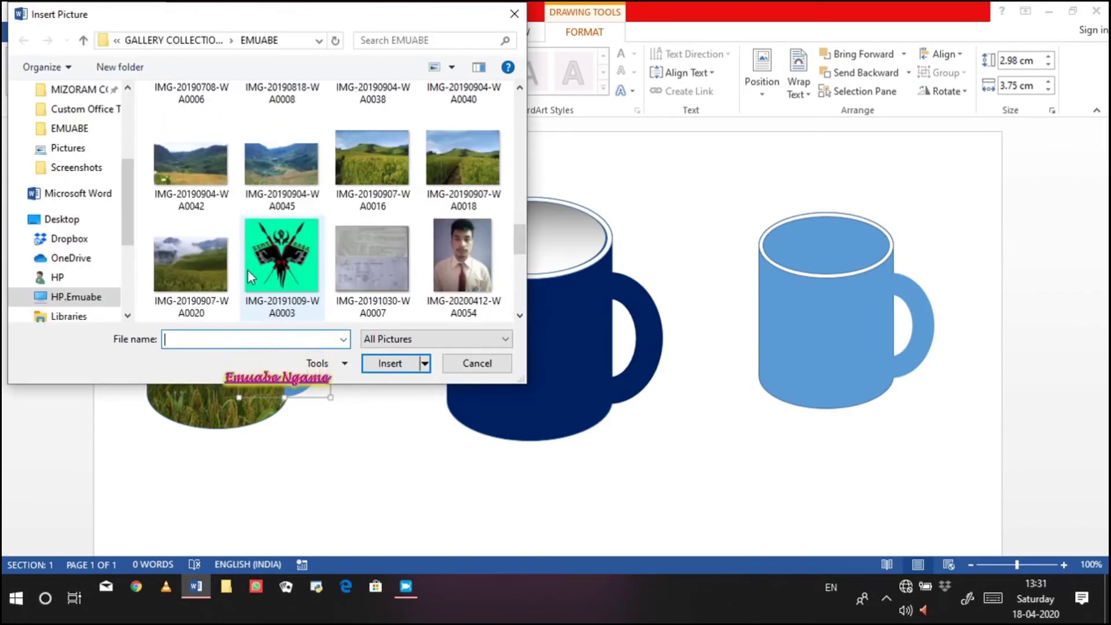
pyautogui.click(191, 263)
pyautogui.click(390, 364)
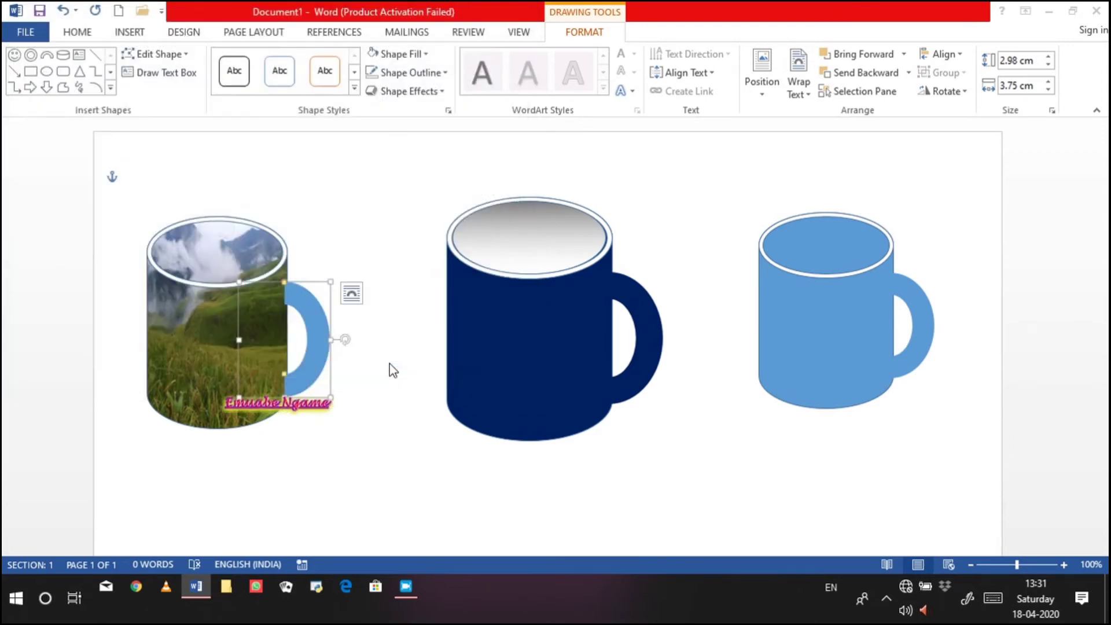
pyautogui.click(345, 241)
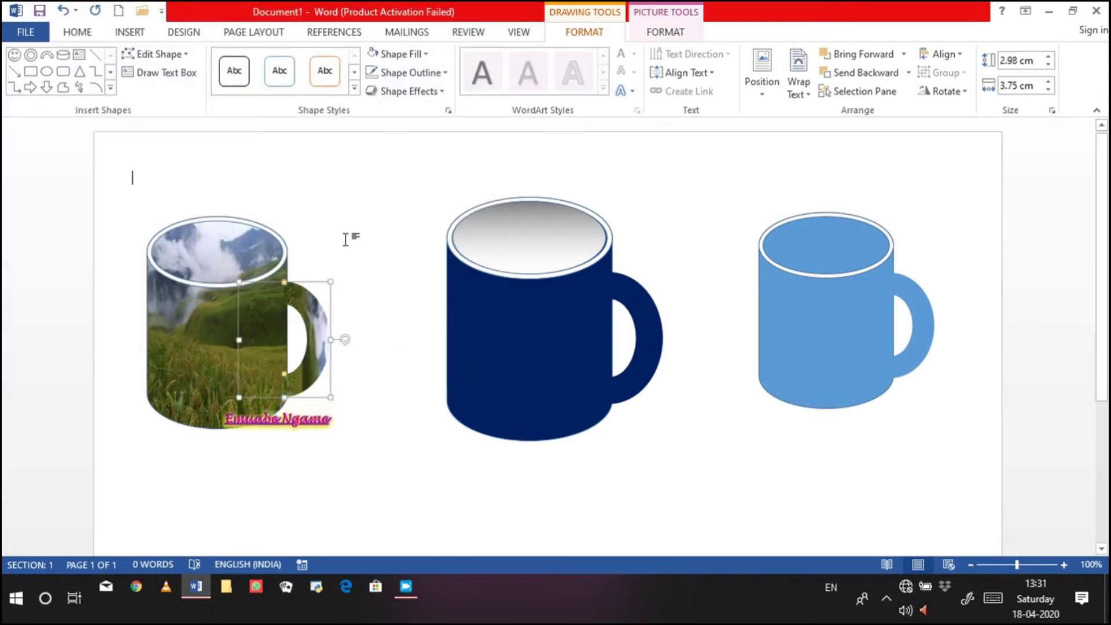
# - Copy the gradient oval from the middle mug's rim and place the duplicate over the left mug's opening
pyautogui.click(497, 247)
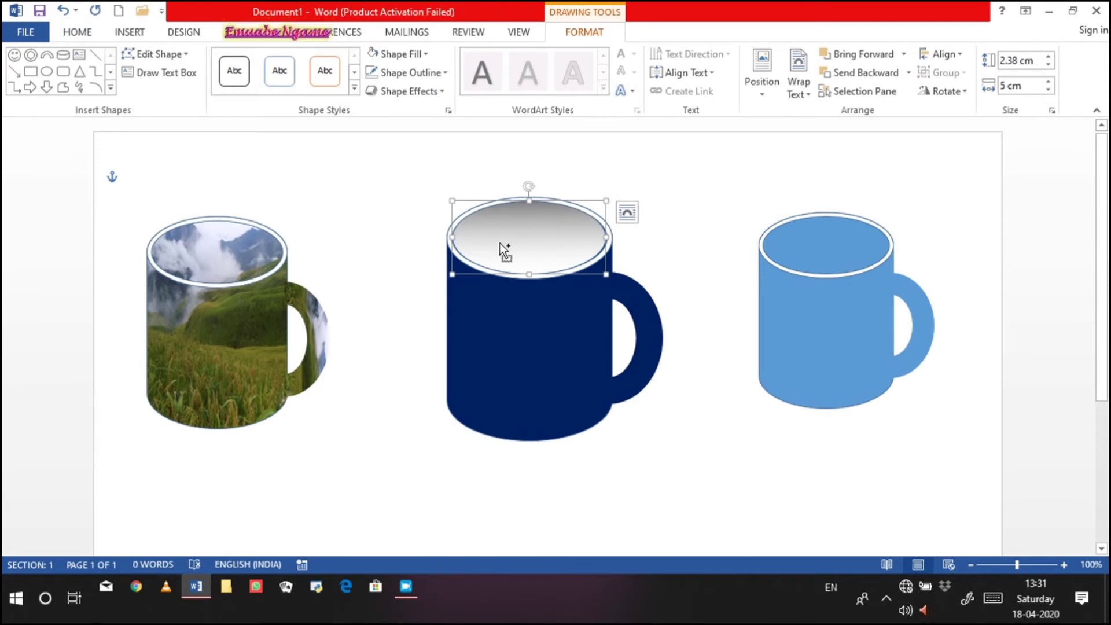
pyautogui.hotkey('ctrl', 'c')
pyautogui.hotkey('ctrl', 'v')
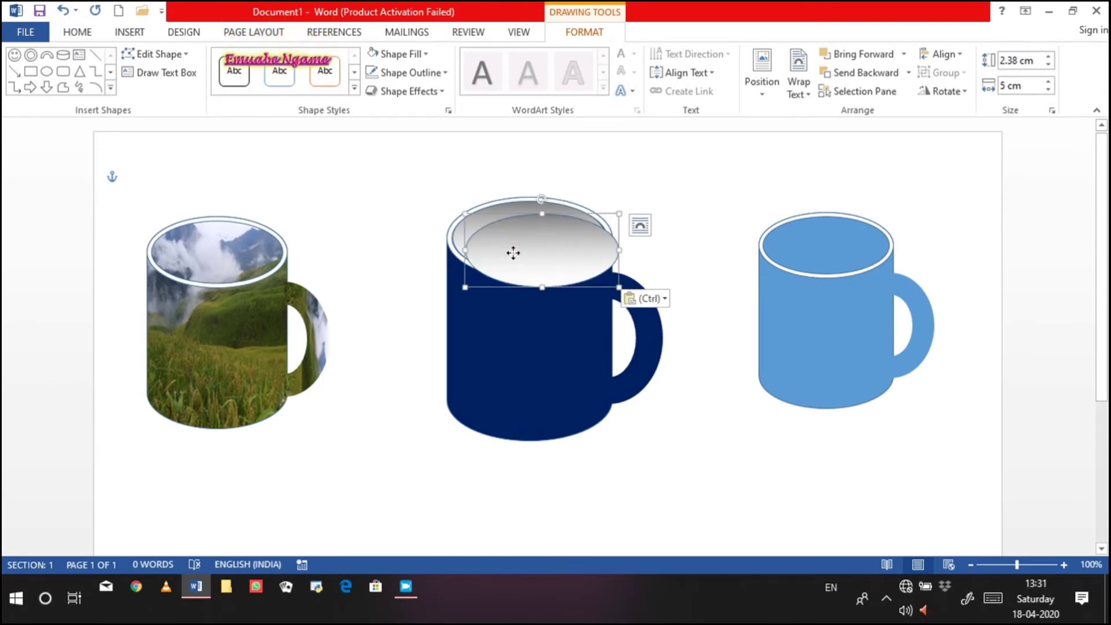
pyautogui.moveTo(508, 250); pyautogui.dragTo(198, 255)
pyautogui.click(303, 212)
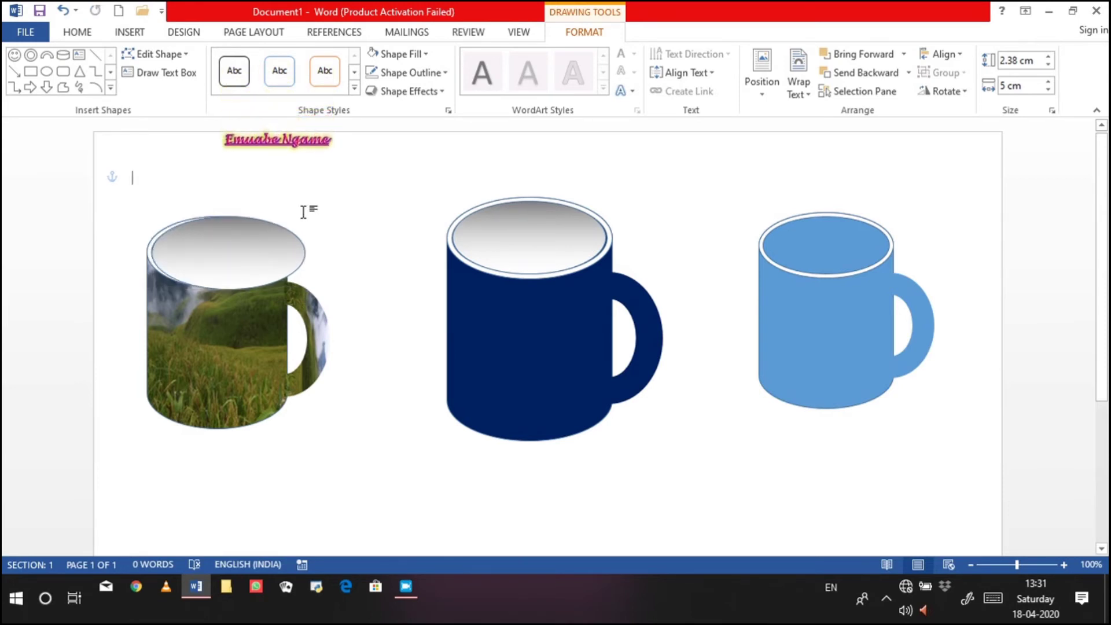
# - Resize the left mug's gradient oval to about 2.15 cm high by 4.26 cm wide and centre it inside the rim
pyautogui.click(272, 243)
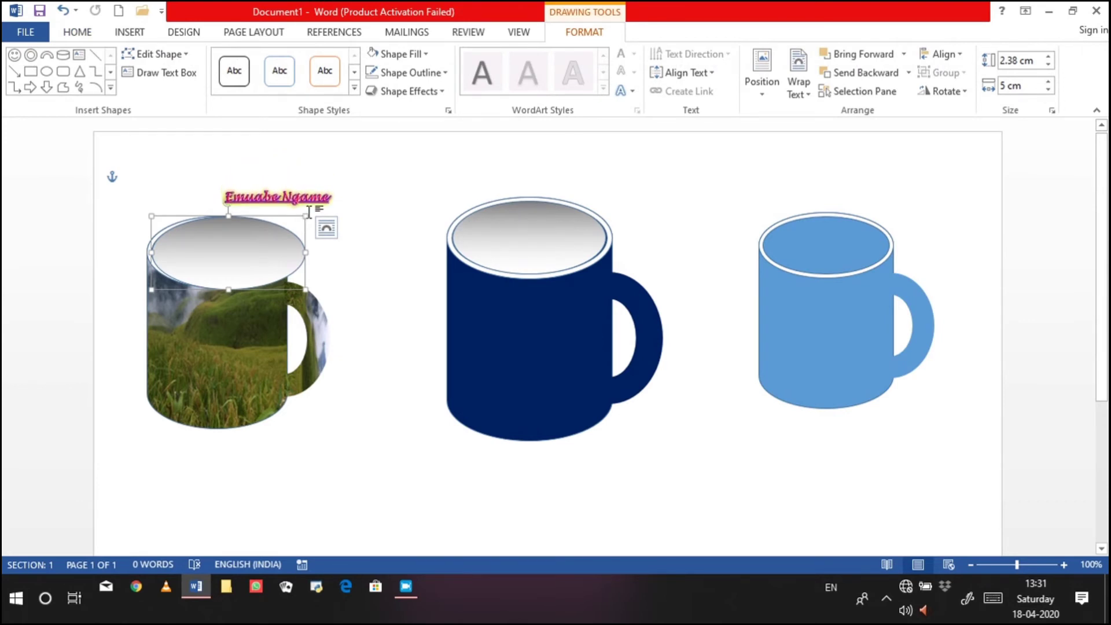
pyautogui.moveTo(305, 216); pyautogui.dragTo(283, 217)
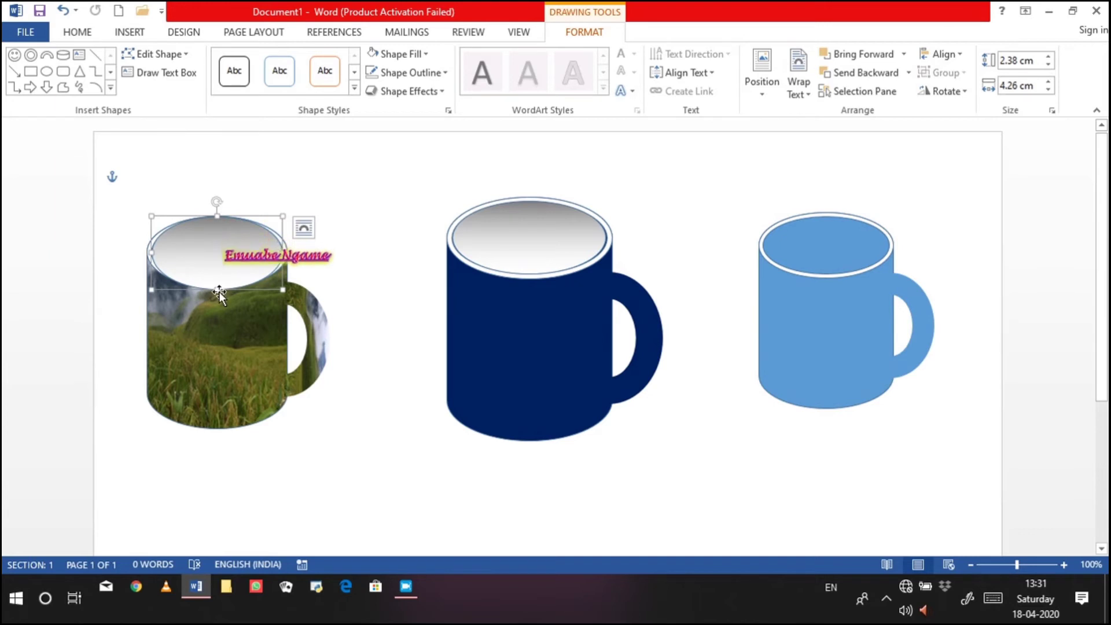
pyautogui.moveTo(216, 287); pyautogui.dragTo(217, 282)
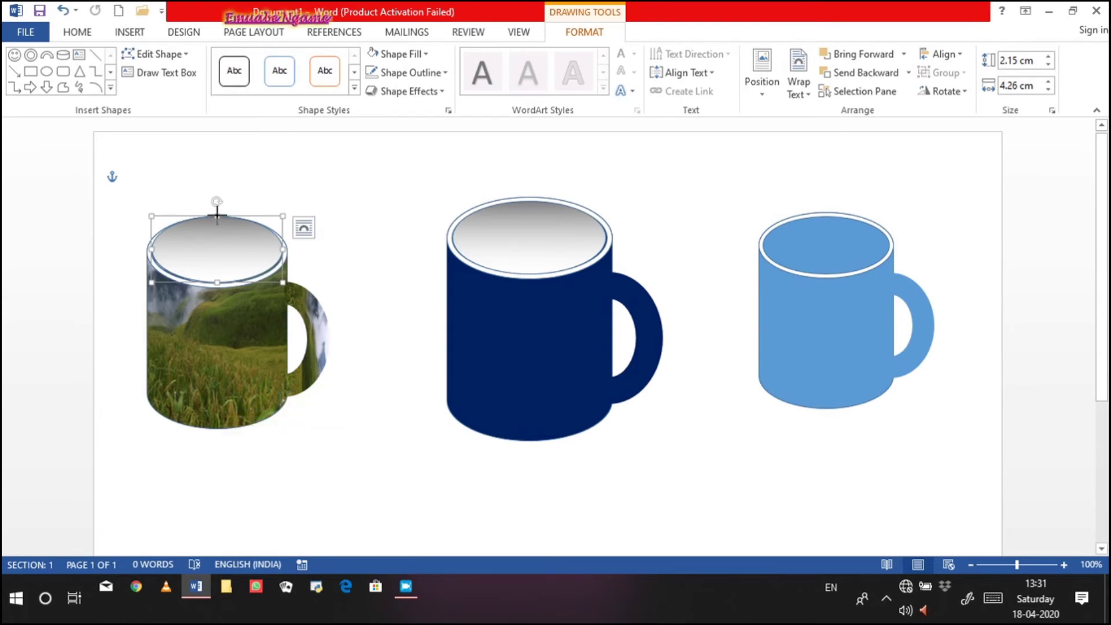
pyautogui.moveTo(217, 222); pyautogui.dragTo(218, 225)
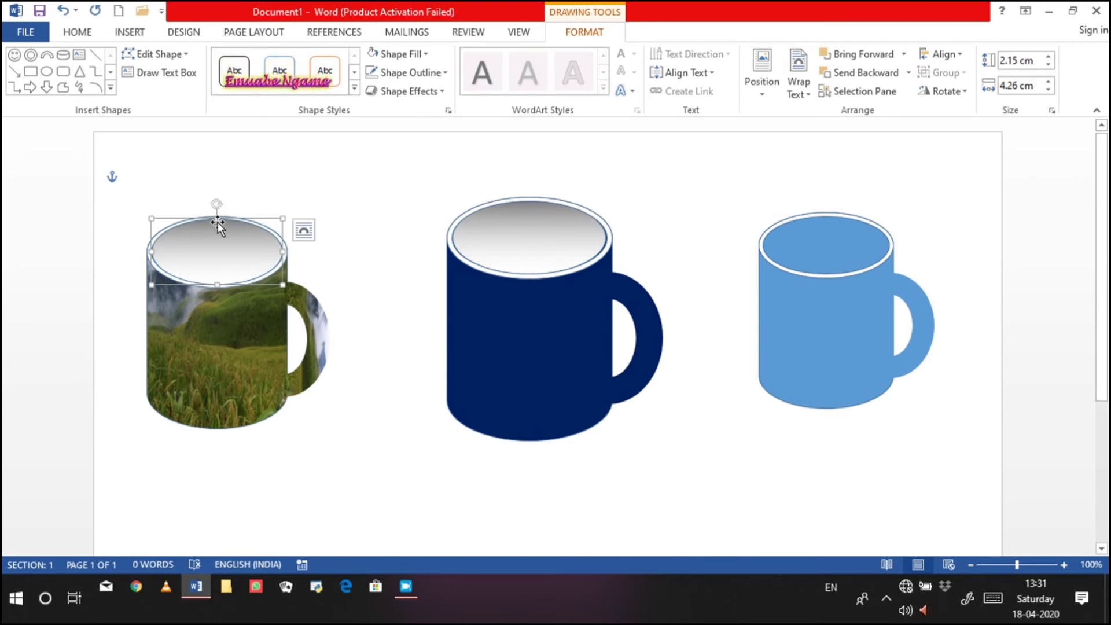
pyautogui.click(371, 270)
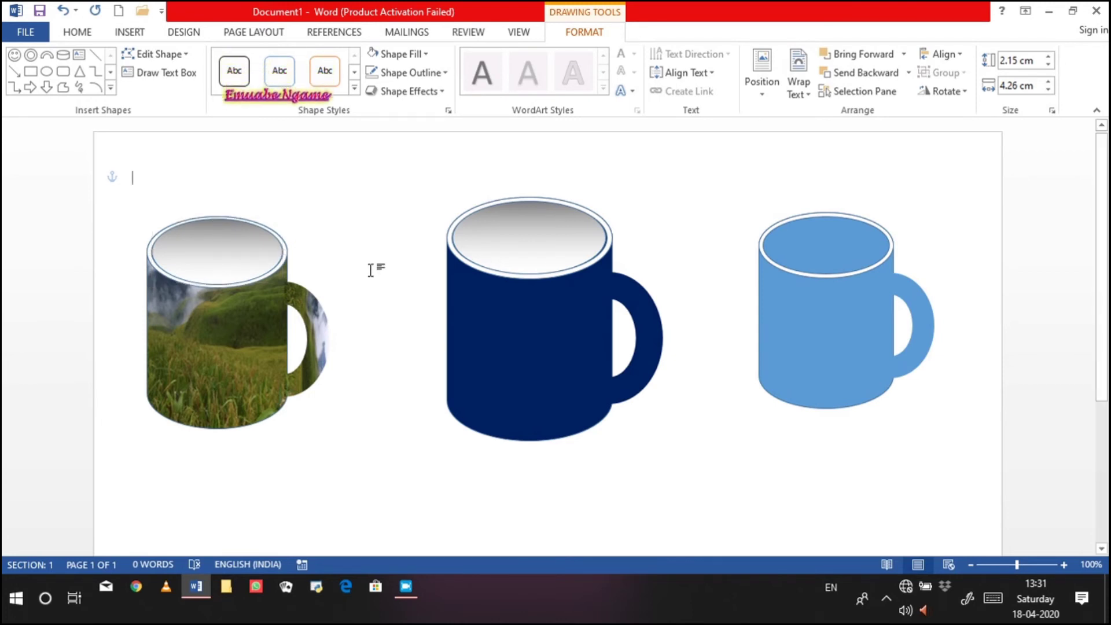
# - Duplicate the middle mug's gradient oval onto the right mug's opening, shrink it to about 1.95 by 4.05 cm and nudge it into the rim
pyautogui.click(541, 250)
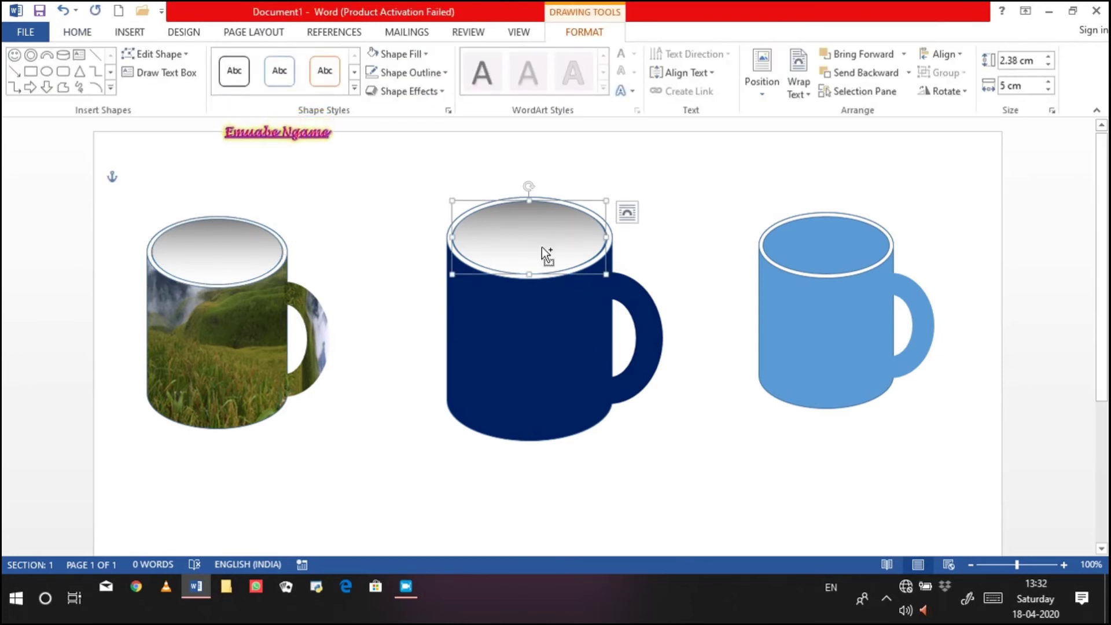
pyautogui.moveTo(542, 246); pyautogui.dragTo(839, 242)
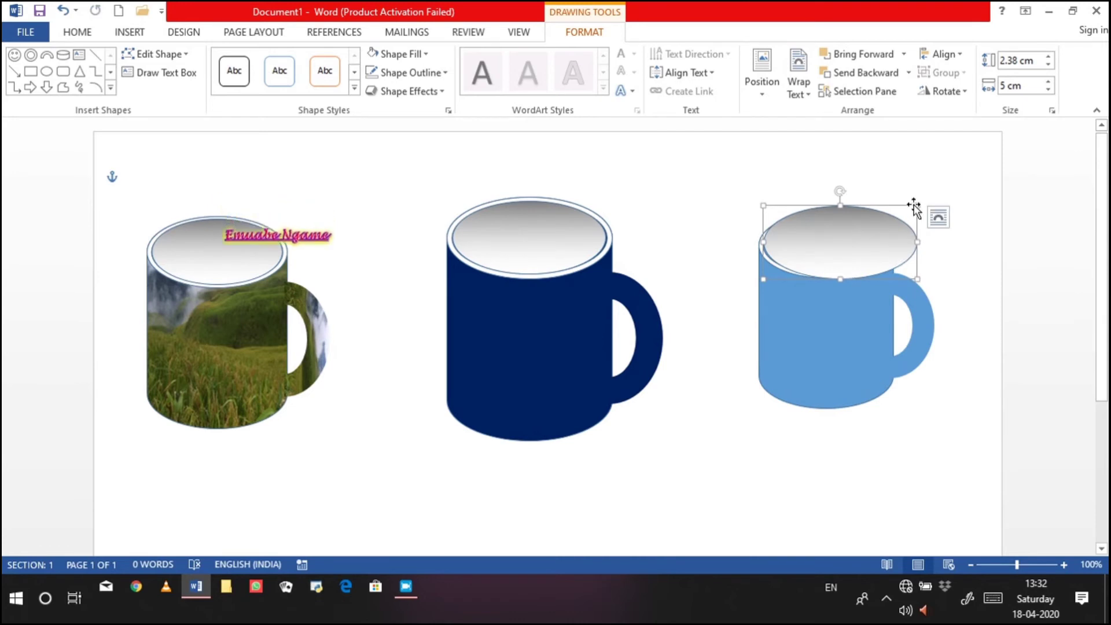
pyautogui.moveTo(913, 202); pyautogui.dragTo(886, 210)
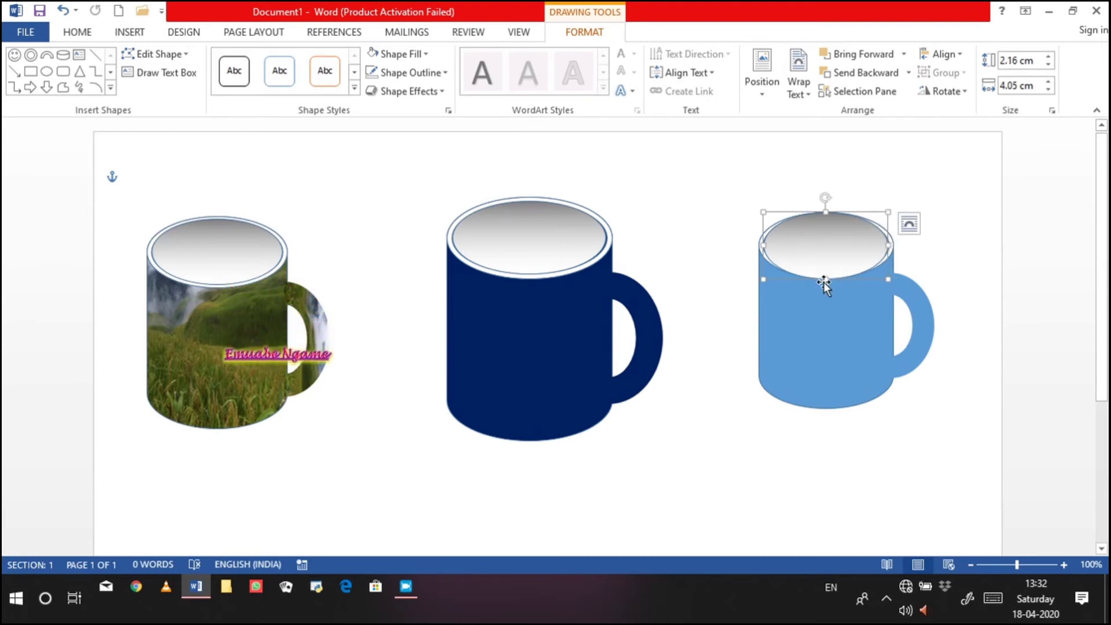
pyautogui.moveTo(824, 283); pyautogui.dragTo(824, 273)
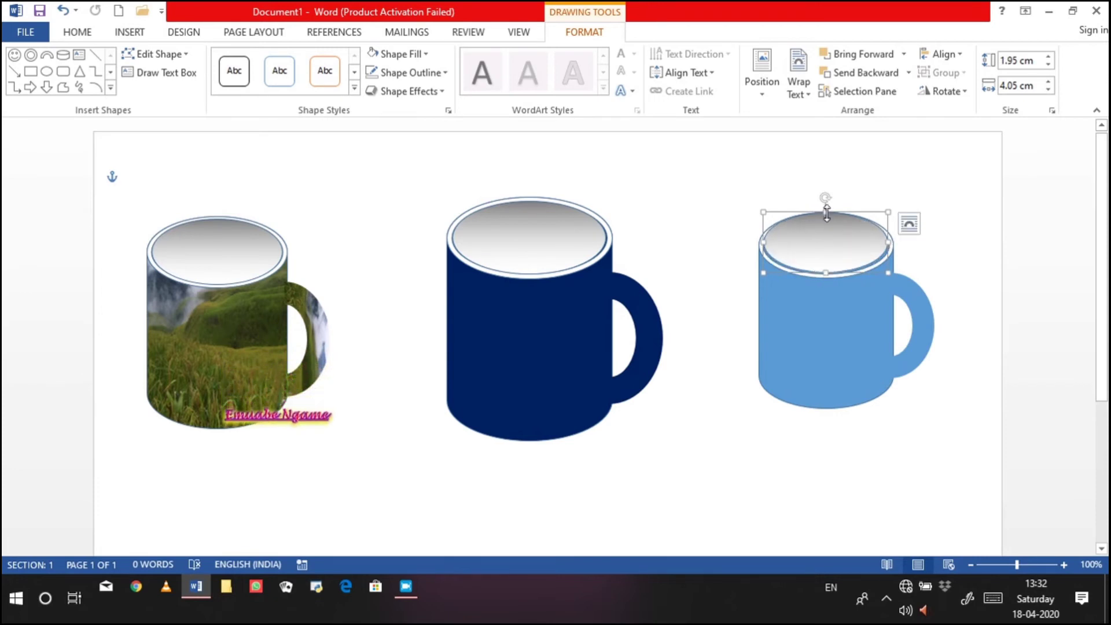
pyautogui.press('Down')
pyautogui.press('Down')
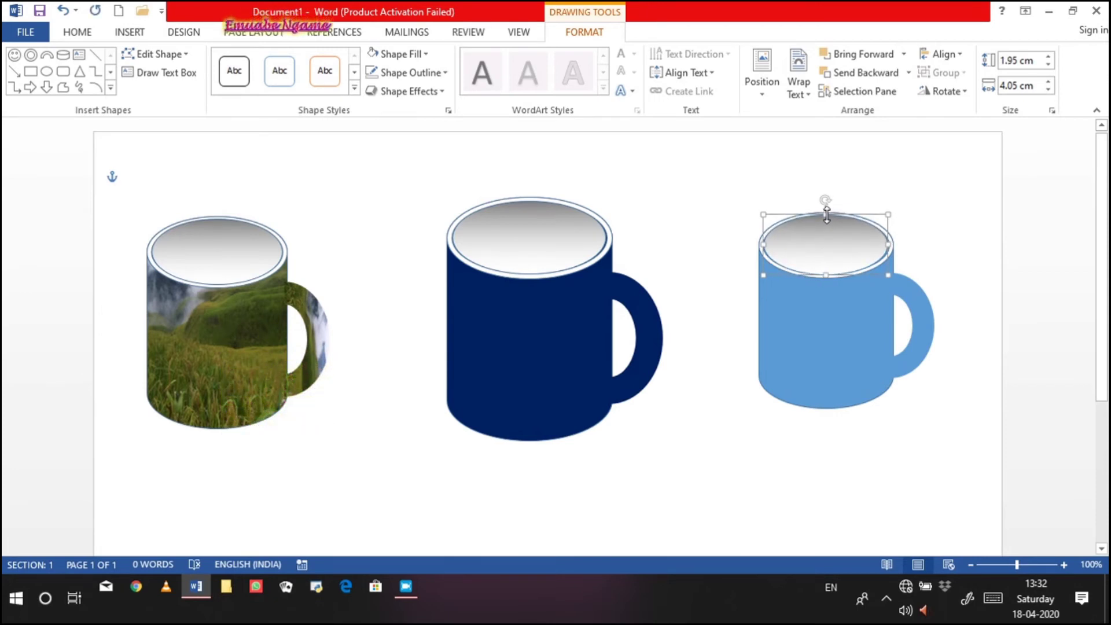
pyautogui.press('Left')
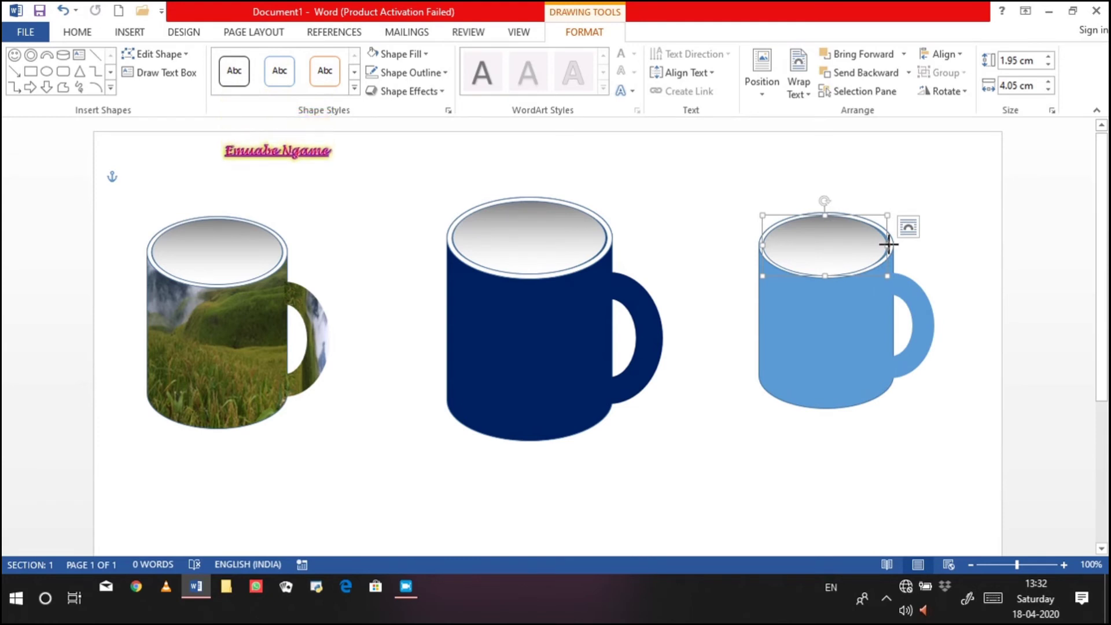
# - Fine-tune the right mug's gradient oval to about 1.9 cm high by 4.1 cm wide so it fits the rim
pyautogui.moveTo(889, 244); pyautogui.dragTo(891, 243)
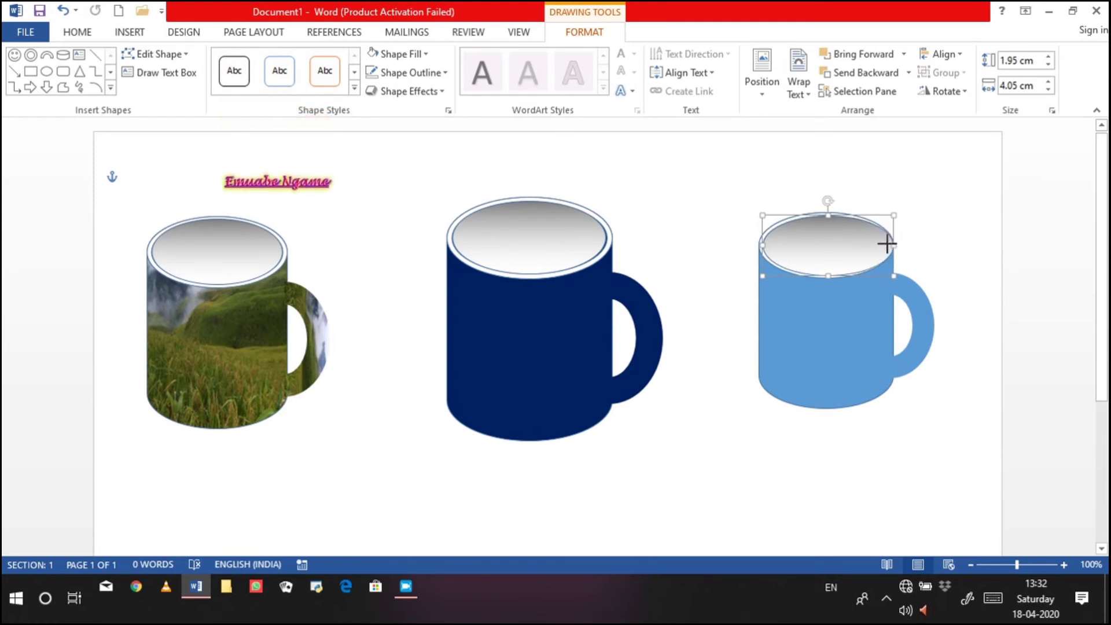
pyautogui.click(918, 272)
pyautogui.click(879, 254)
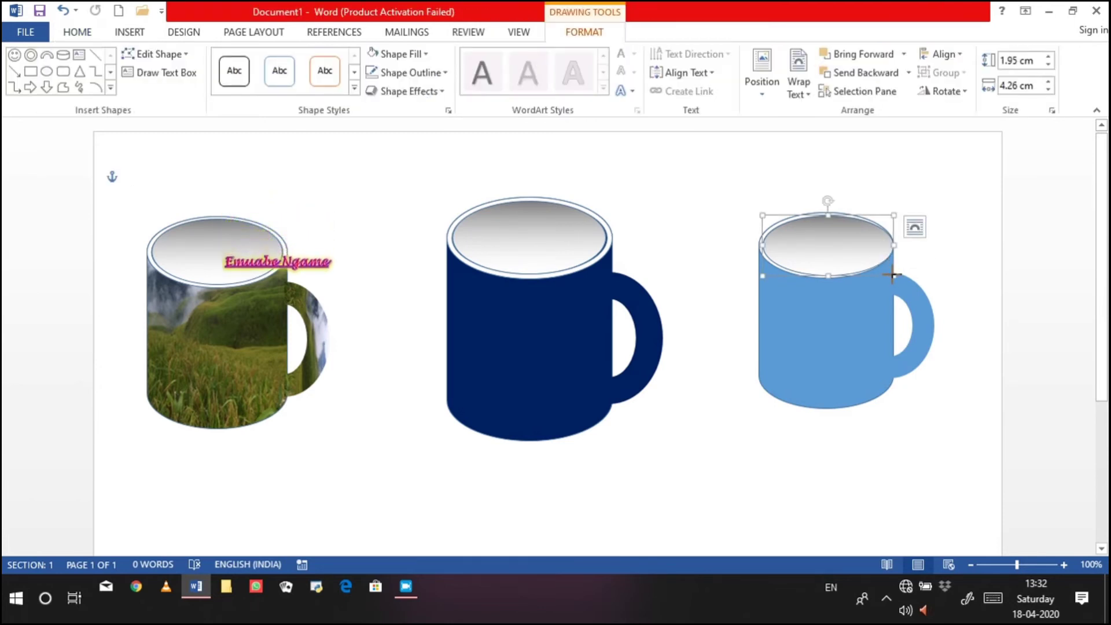
pyautogui.moveTo(895, 276); pyautogui.dragTo(889, 274)
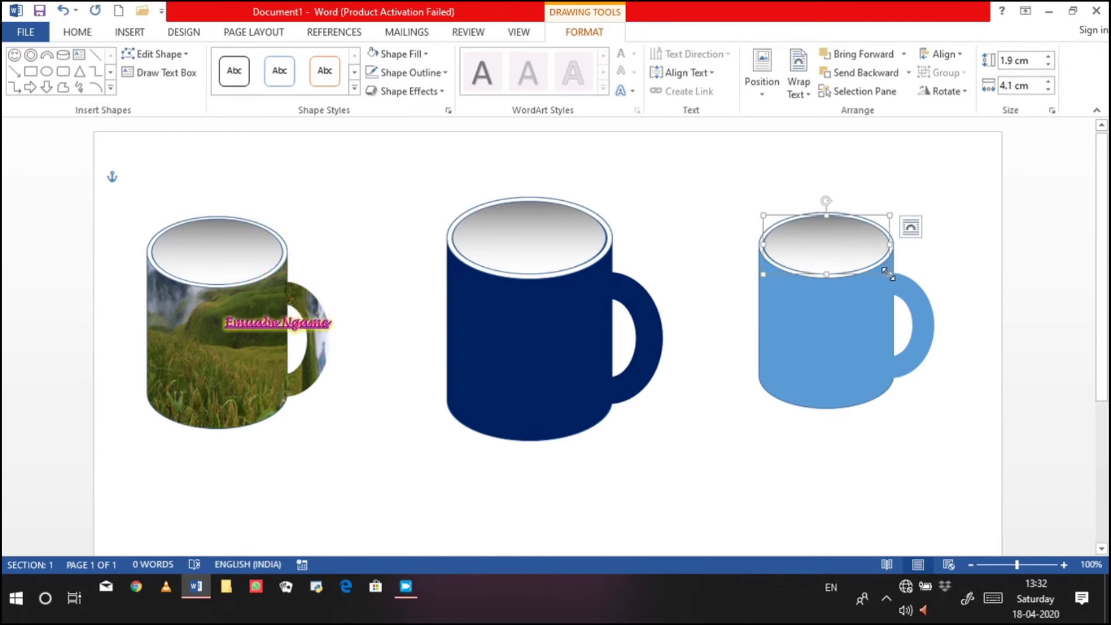
pyautogui.click(951, 285)
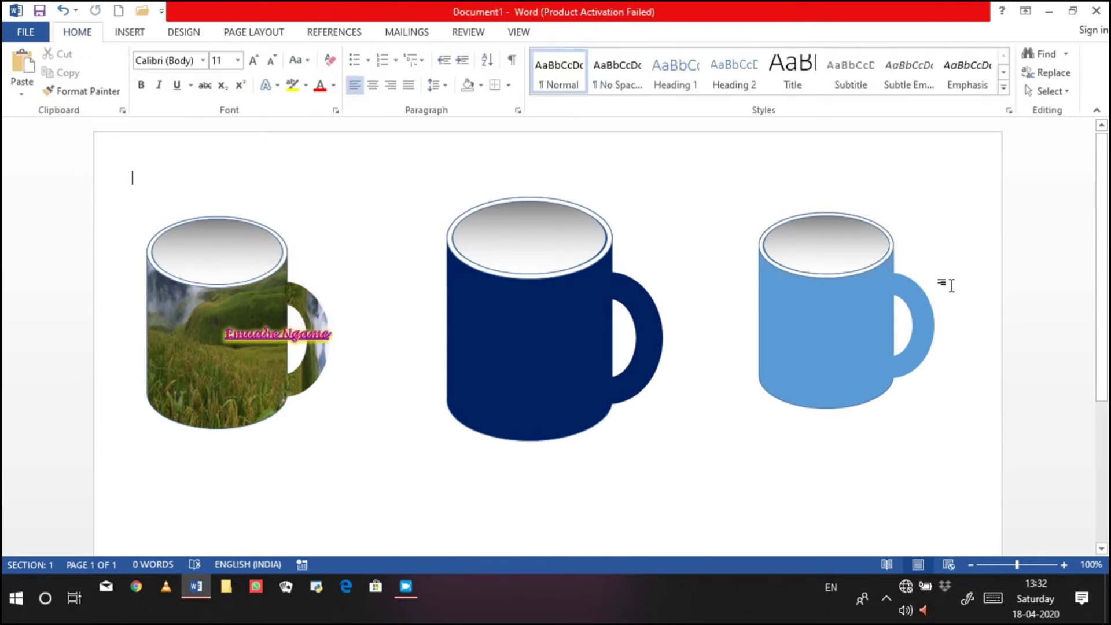
# - Insert a WordArt object in the outlined light blue letter style
pyautogui.click(540, 332)
pyautogui.click(746, 433)
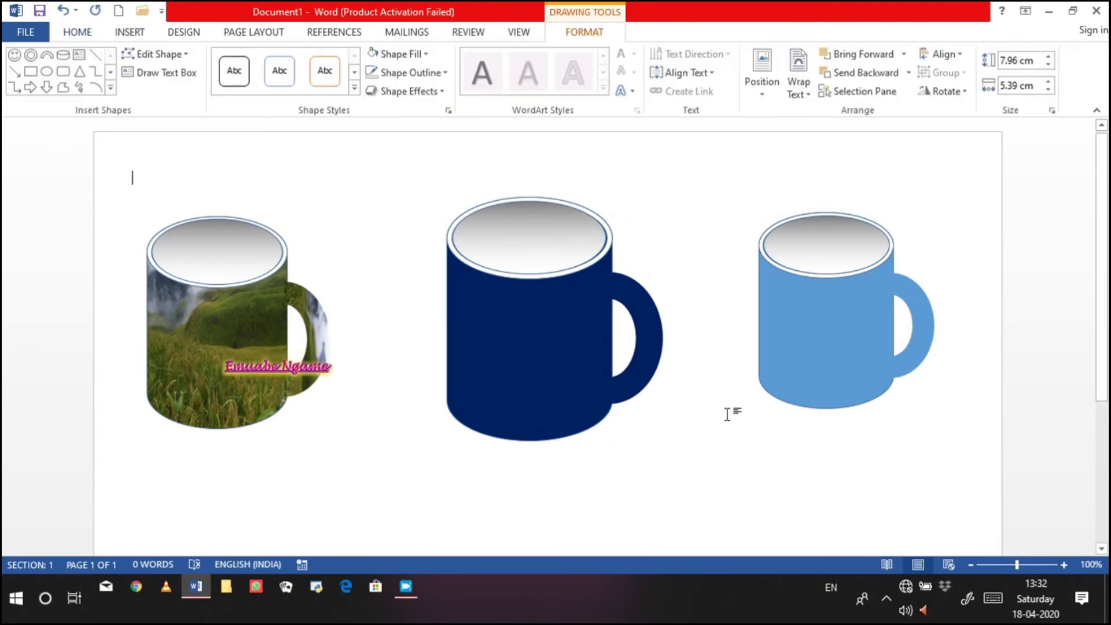
pyautogui.click(130, 33)
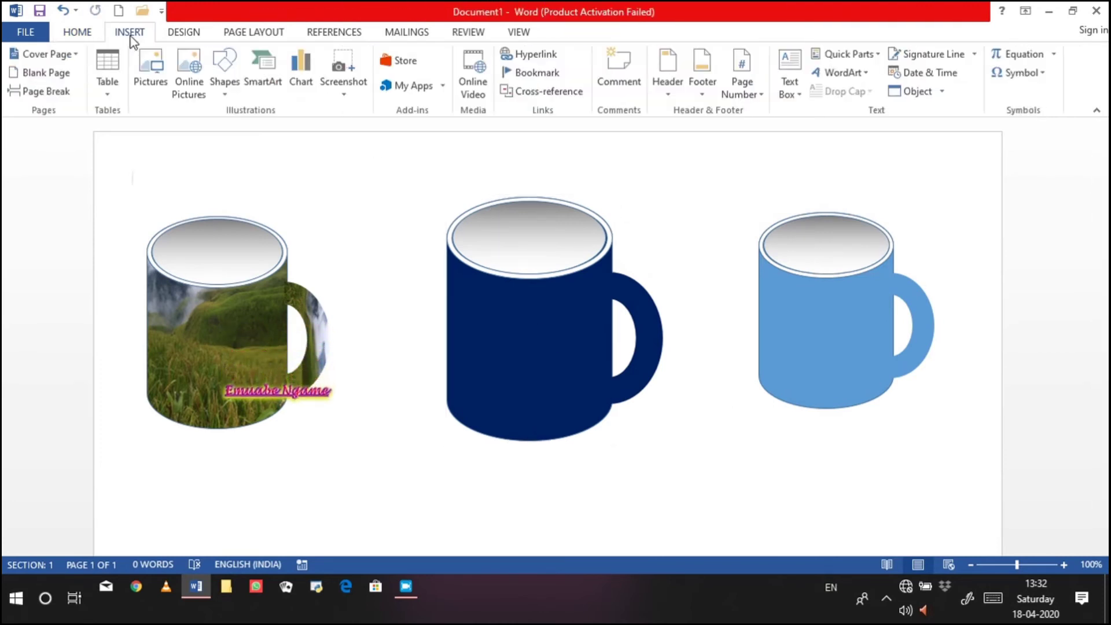
pyautogui.click(859, 74)
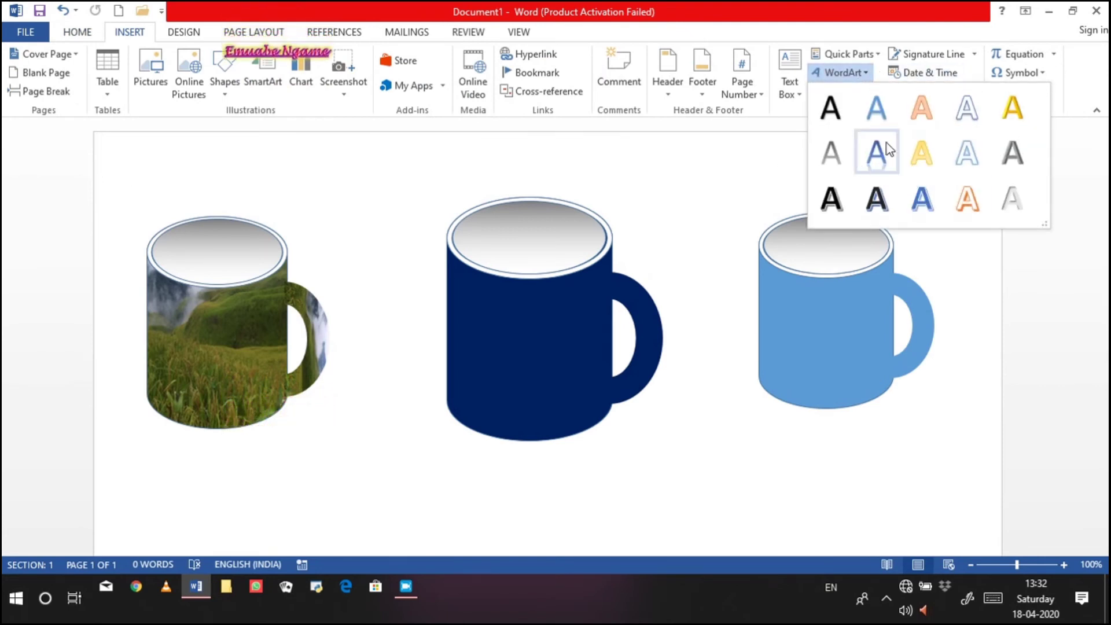
pyautogui.click(960, 169)
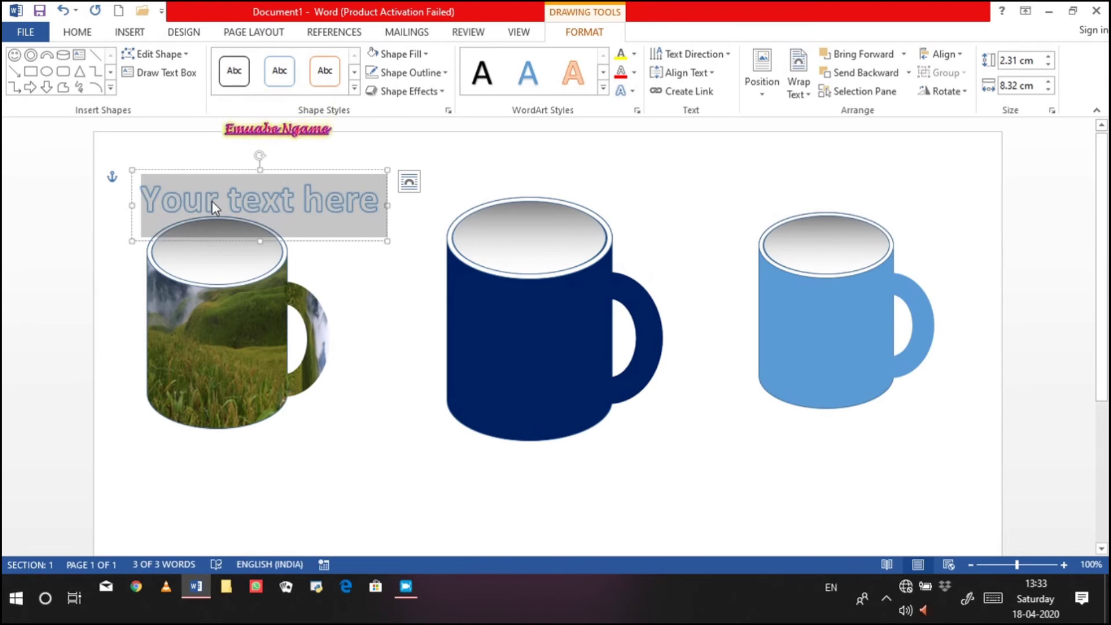
# - Replace the WordArt placeholder text with "Ngame", "Computing" and "Channel" on three separate lines
pyautogui.write('Ngame')
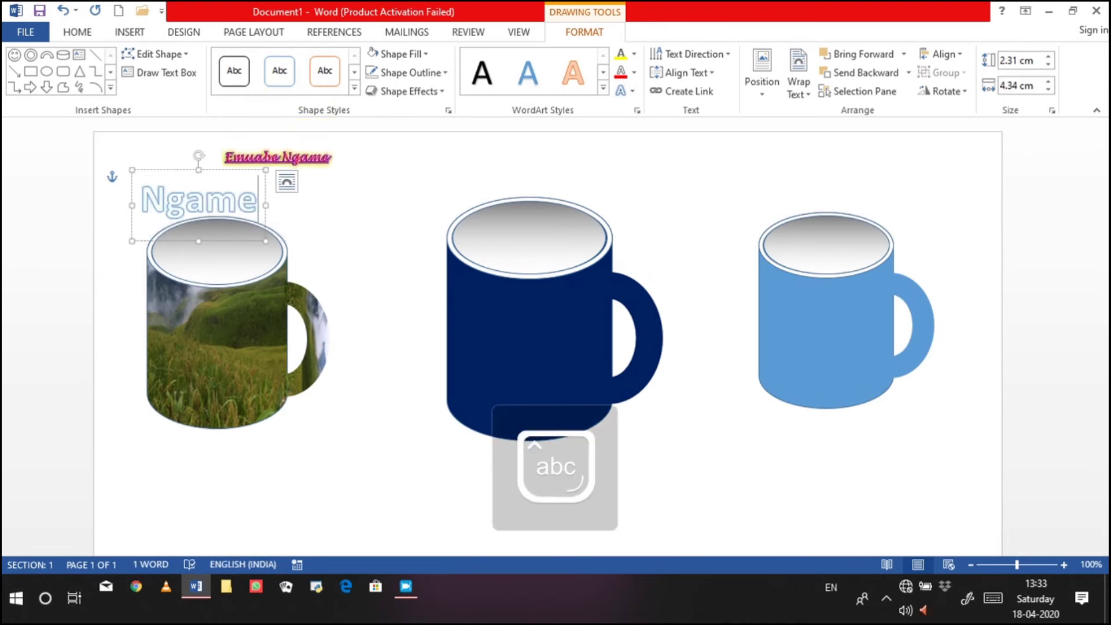
pyautogui.press('Return')
pyautogui.write('C')
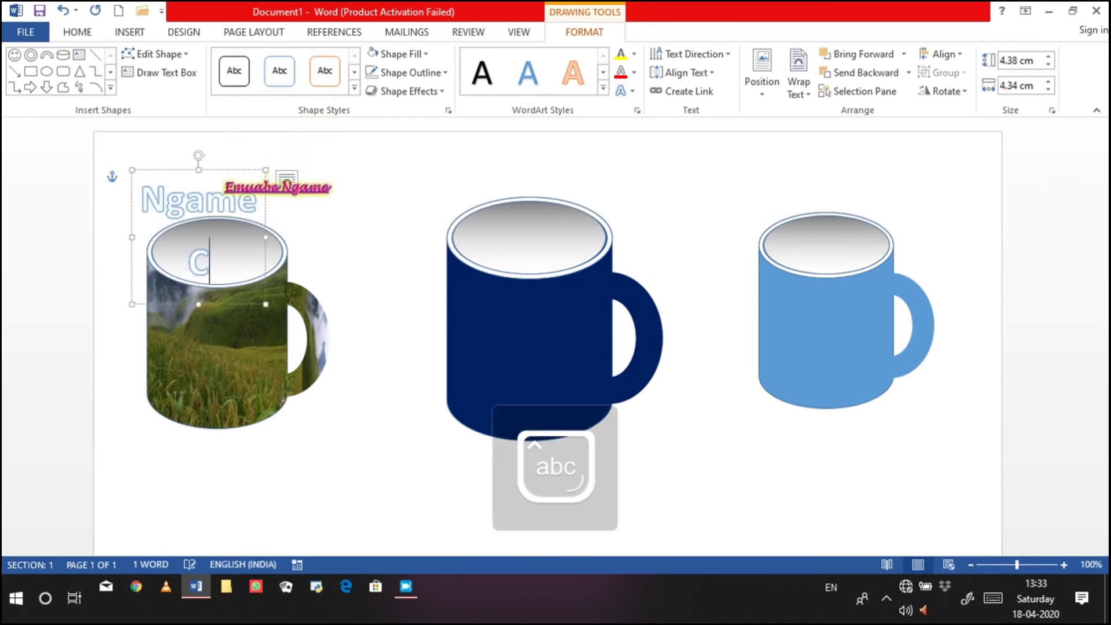
pyautogui.write('omput')
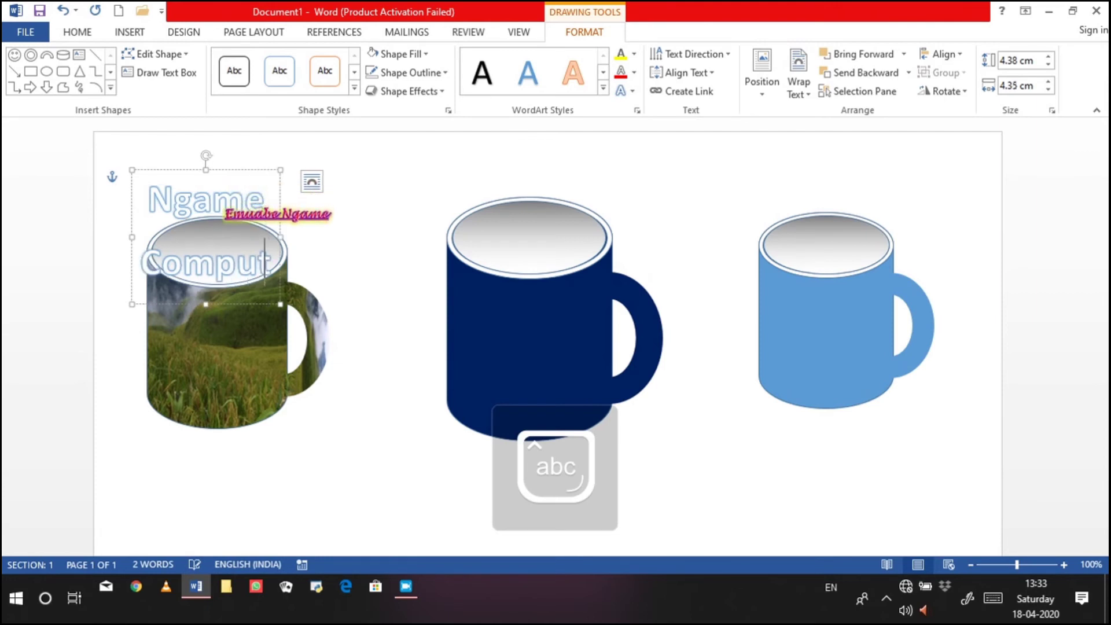
pyautogui.write('ing')
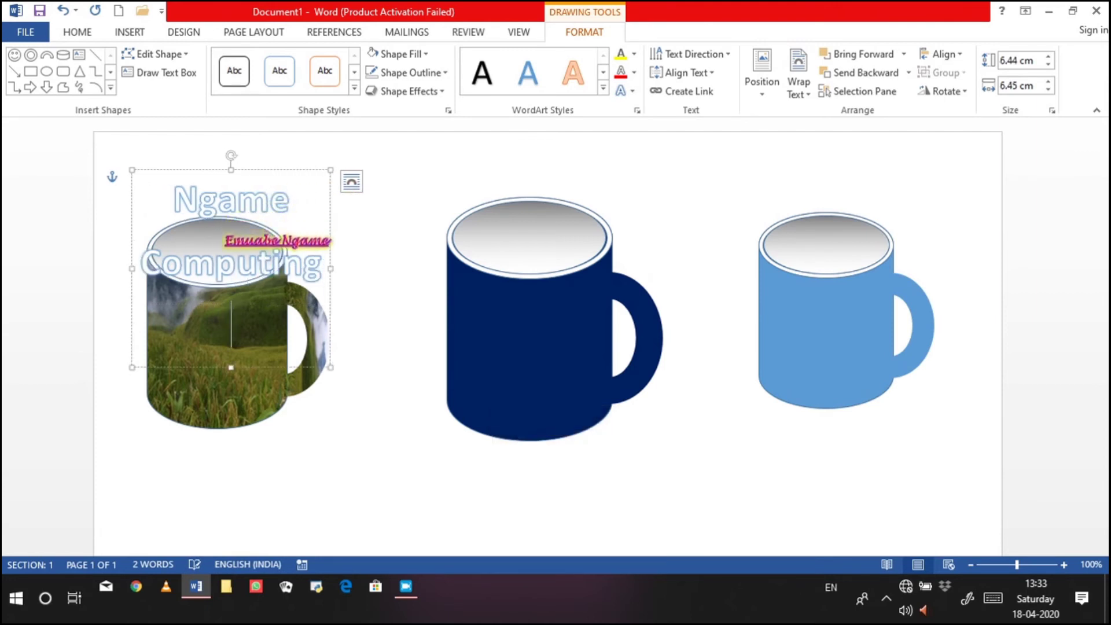
pyautogui.press('Return')
pyautogui.write('Chann')
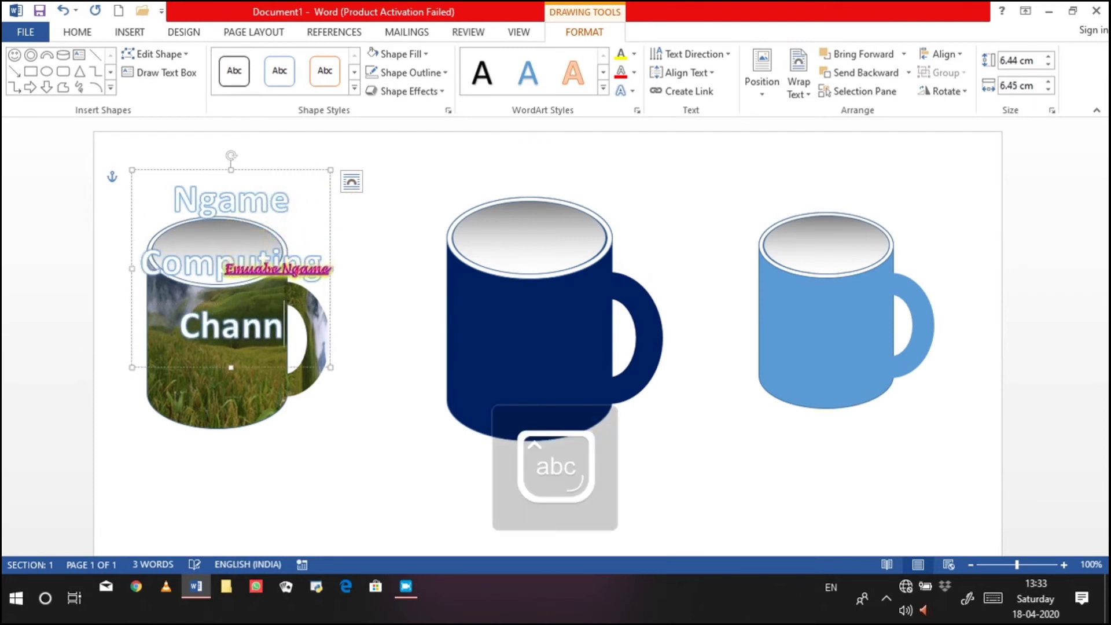
pyautogui.write('el')
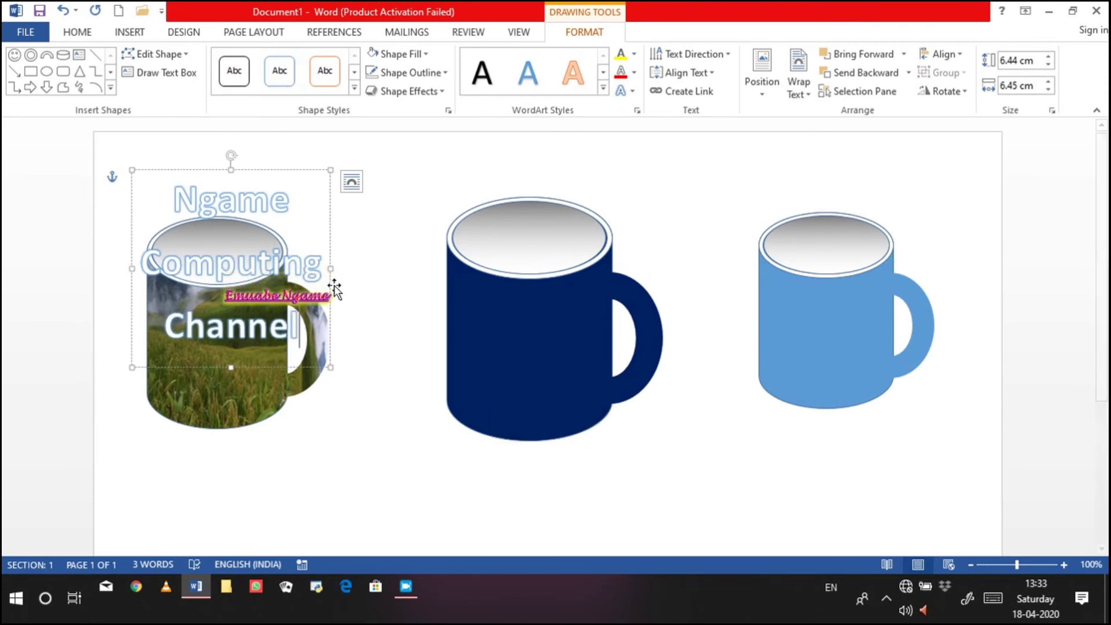
# - Reduce the font size of all three WordArt lines to 16 points
pyautogui.moveTo(305, 336); pyautogui.dragTo(177, 220)
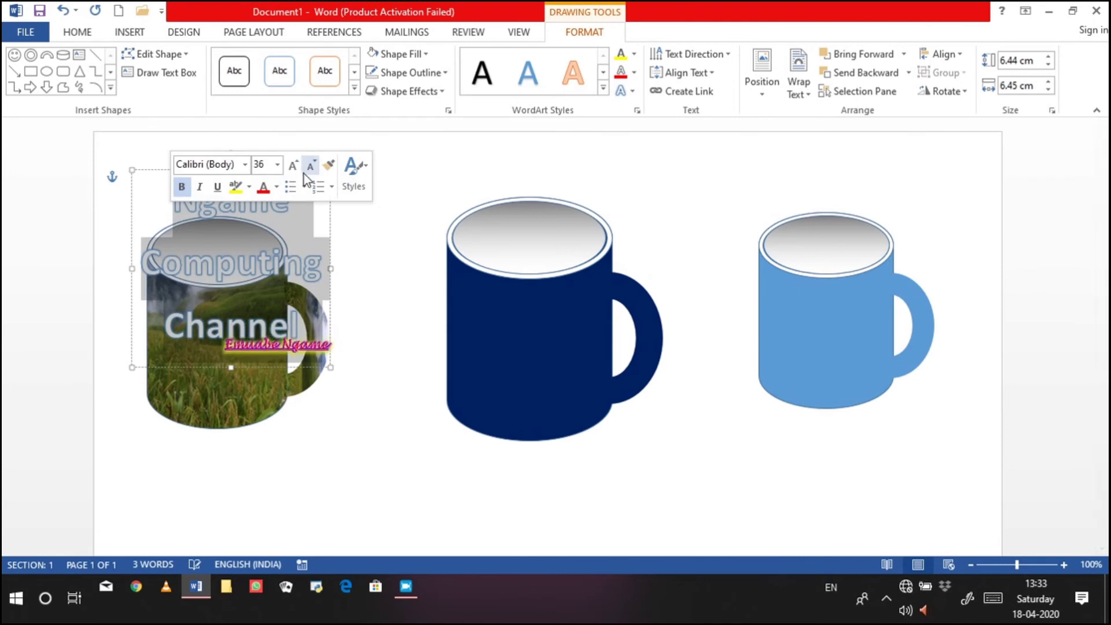
pyautogui.click(310, 166)
pyautogui.click(310, 166)
pyautogui.click(310, 166)
pyautogui.click(310, 166)
pyautogui.click(310, 166)
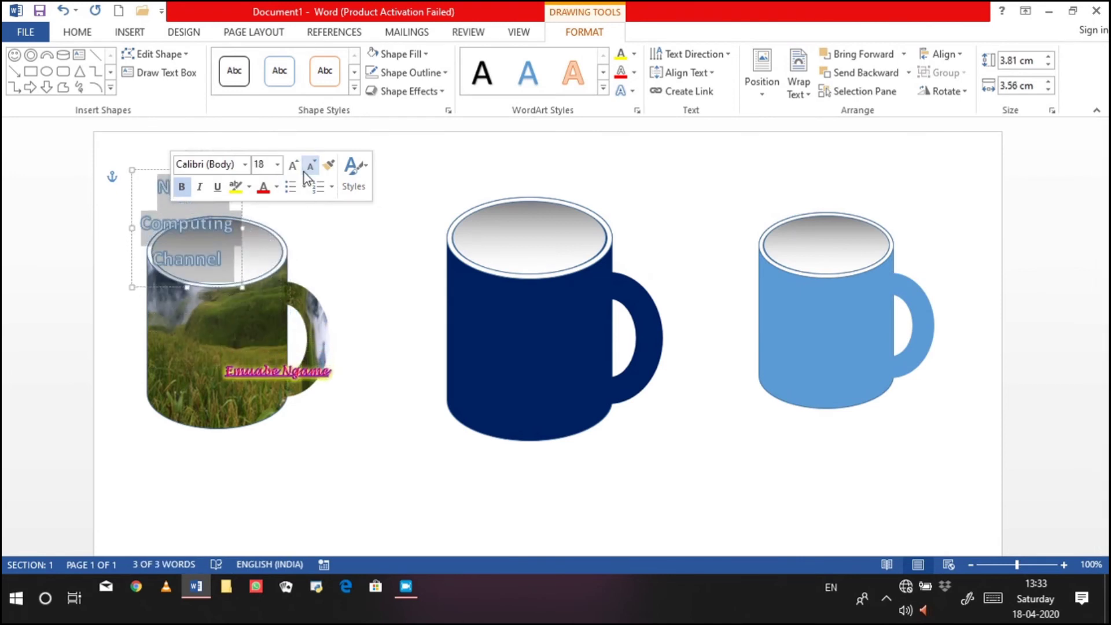
pyautogui.click(310, 166)
pyautogui.click(310, 167)
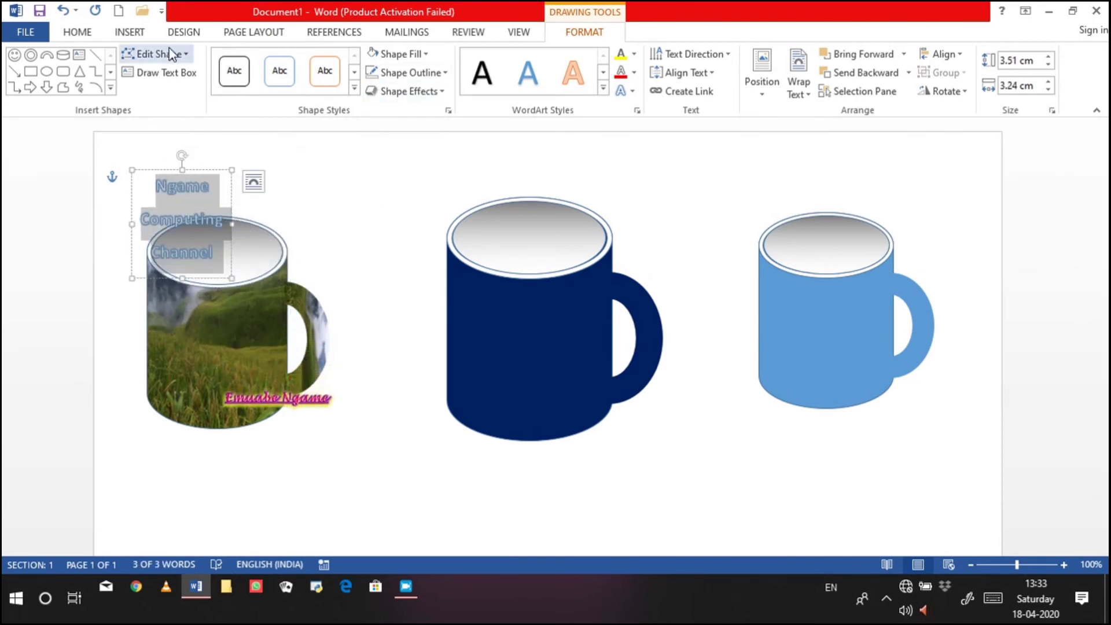
# - Remove the space after the WordArt paragraphs and place the text on the body of the middle mug
pyautogui.click(92, 34)
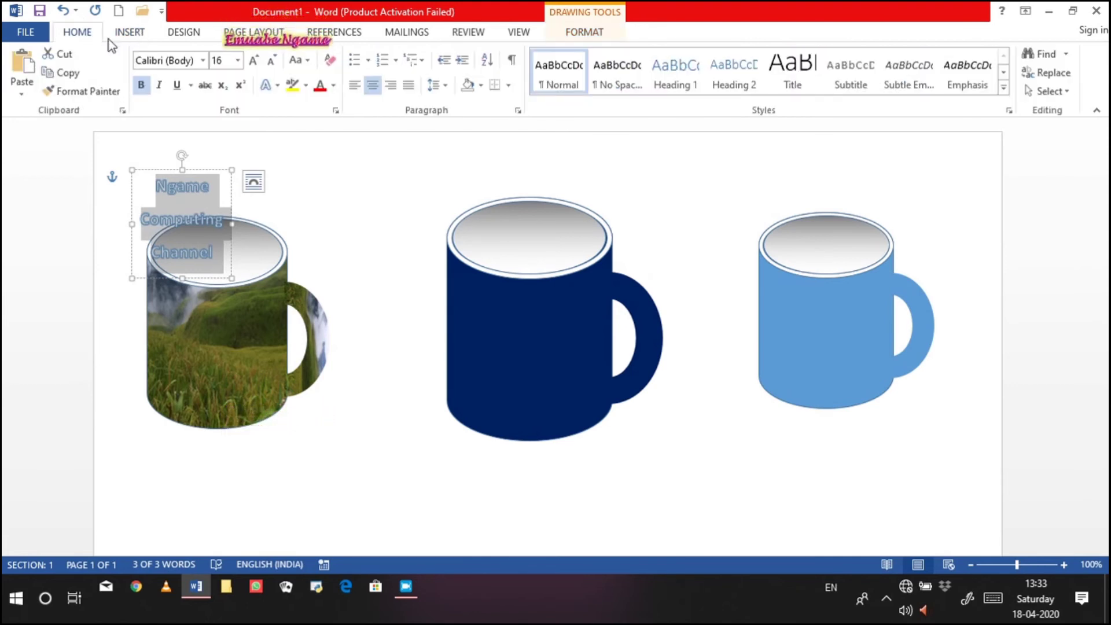
pyautogui.click(447, 87)
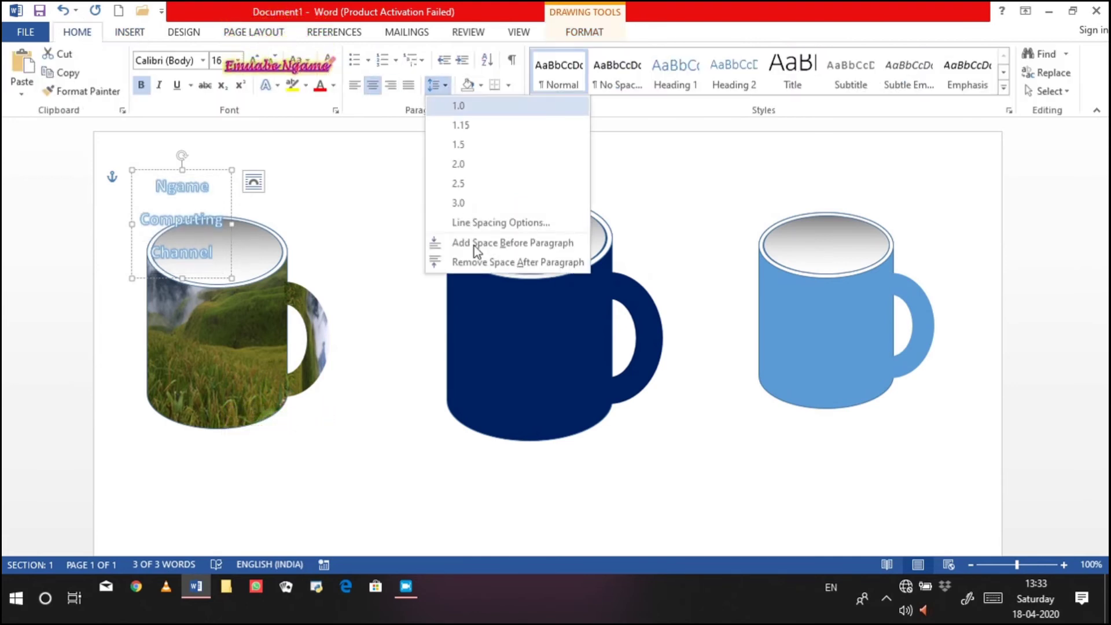
pyautogui.click(480, 262)
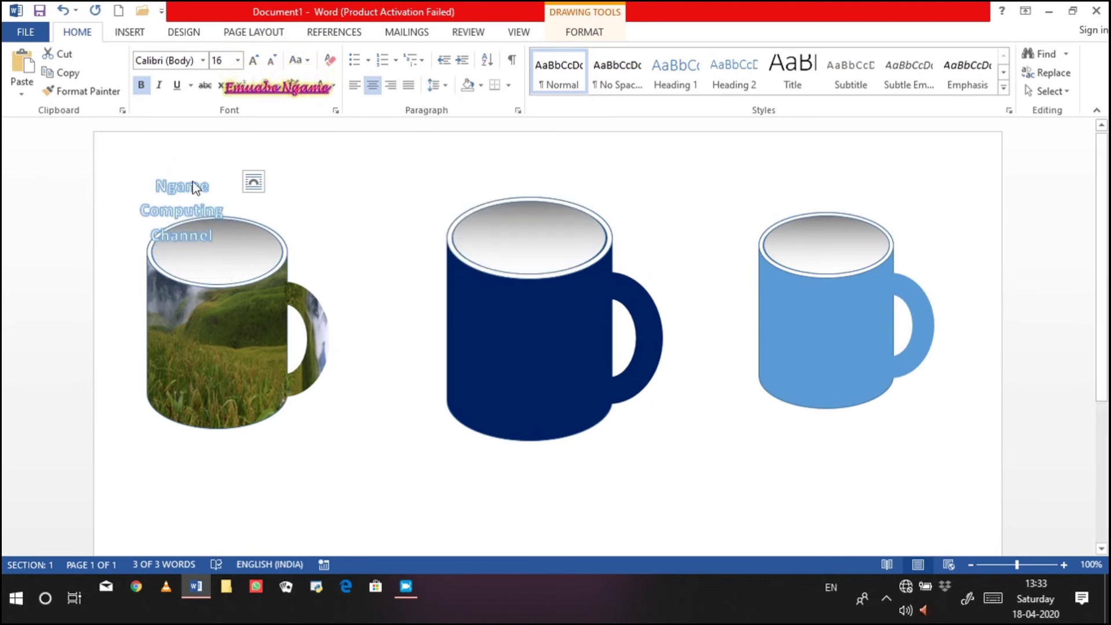
pyautogui.moveTo(193, 169); pyautogui.dragTo(532, 309)
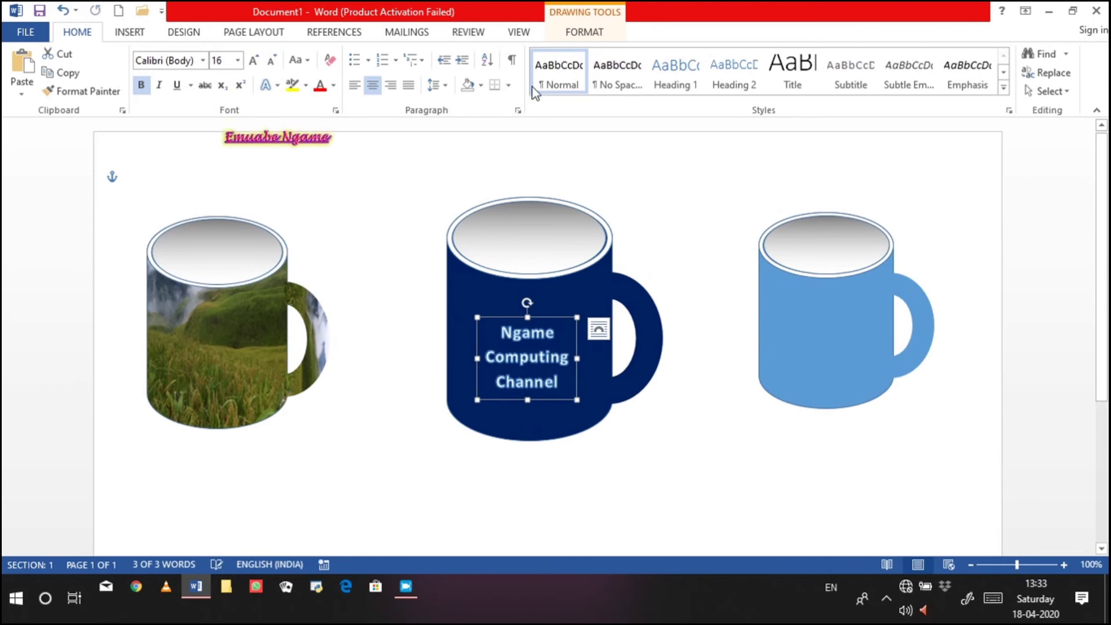
# - Give the WordArt text on the middle mug a red fill and a near-black outline
pyautogui.click(596, 42)
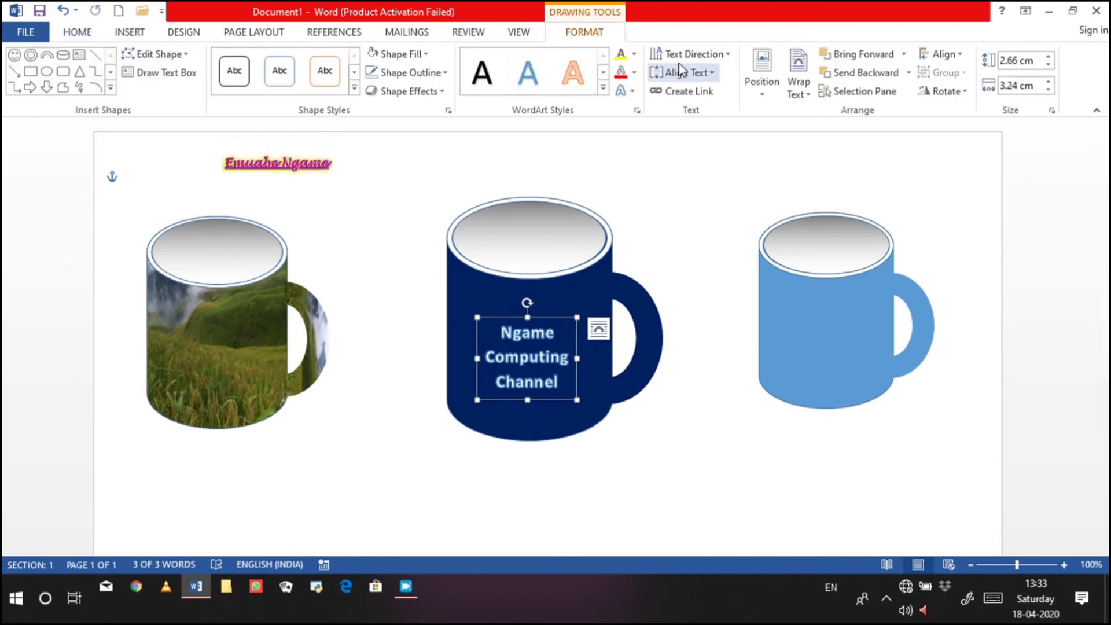
pyautogui.click(635, 55)
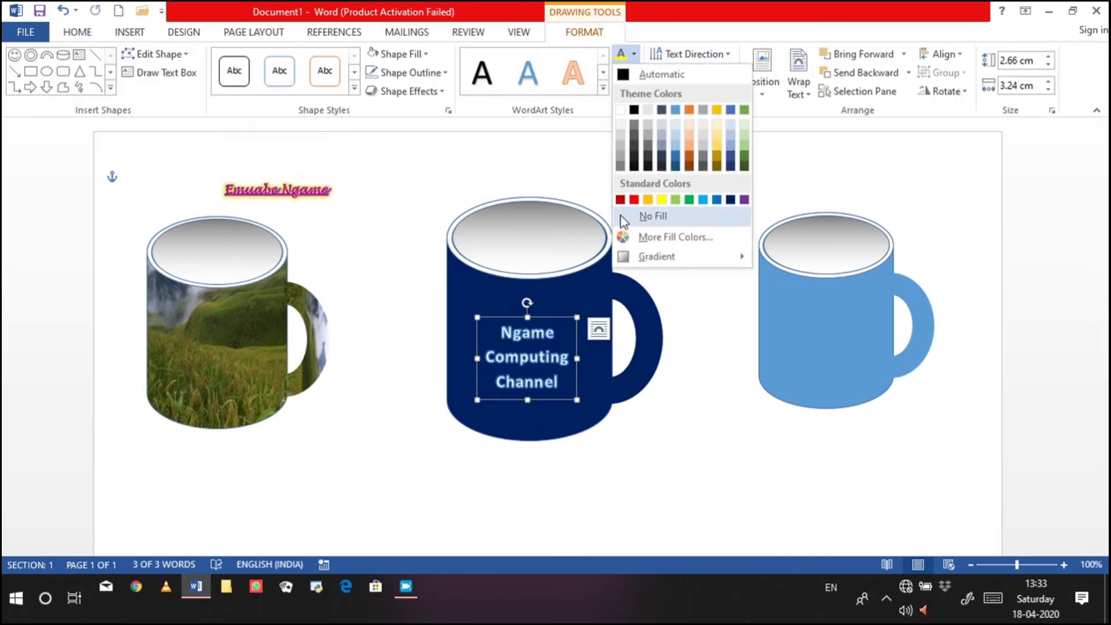
pyautogui.click(634, 200)
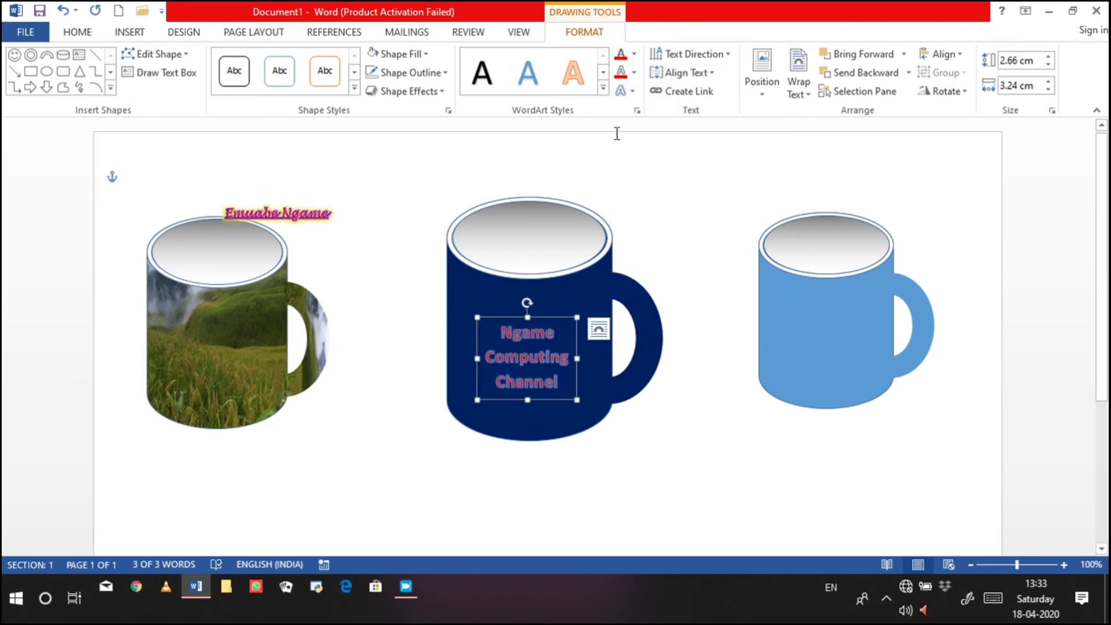
pyautogui.click(635, 73)
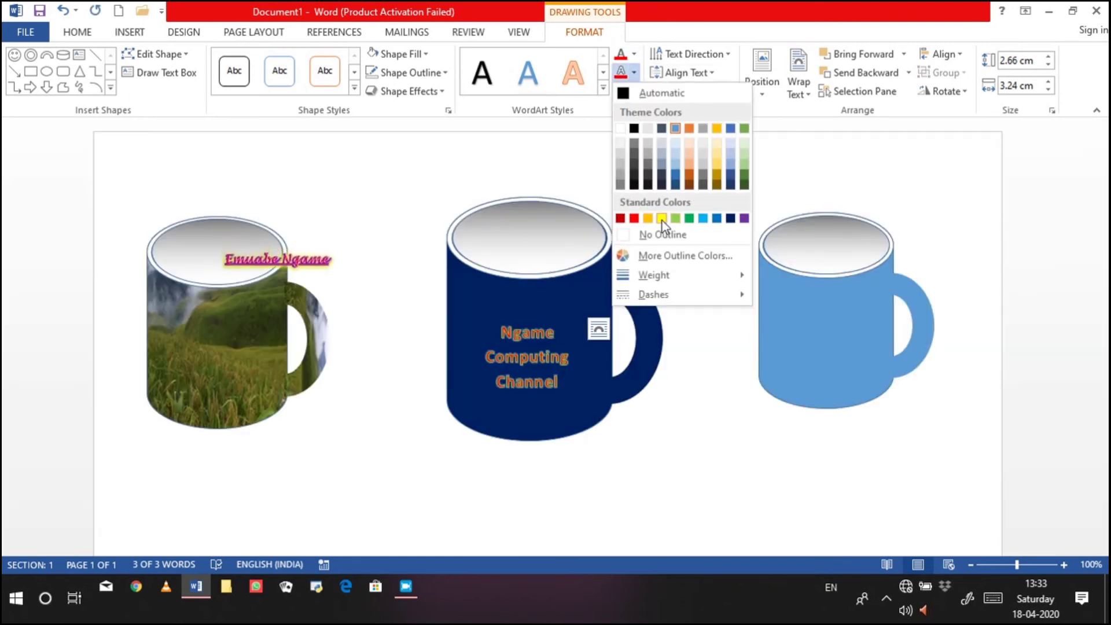
pyautogui.click(634, 179)
# - Apply a slightly tilted Parallel 3-D rotation preset to the WordArt on the middle mug
pyautogui.click(438, 91)
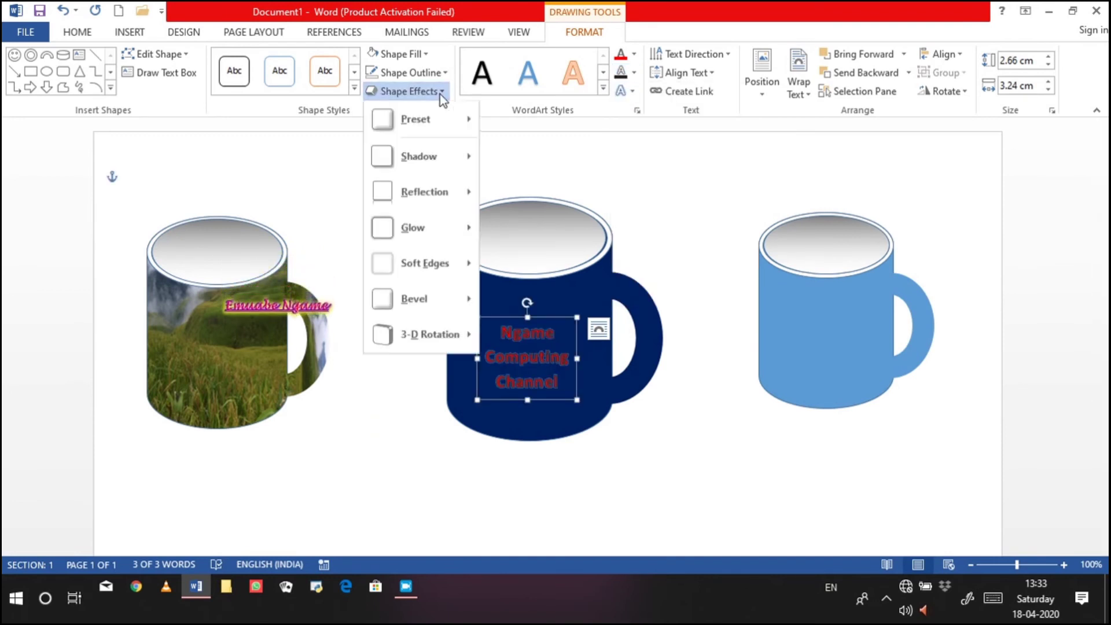
pyautogui.moveTo(421, 328)
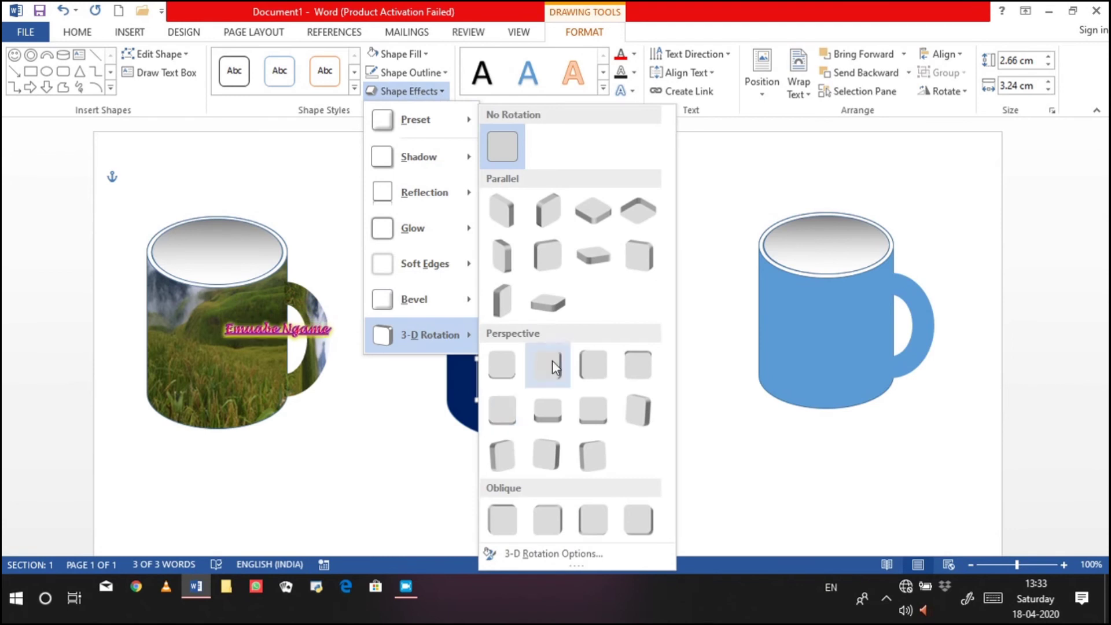
pyautogui.click(544, 256)
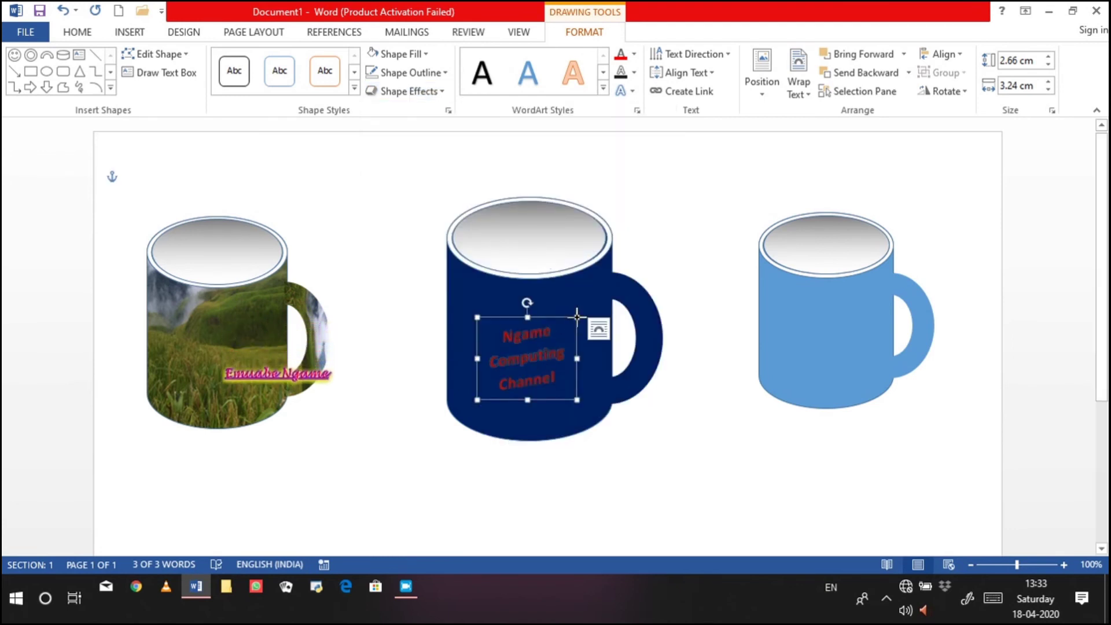
# - Enlarge the WordArt box to about 3.22 cm high by 5.08 cm wide and keep the middle mug's body aligned with its rim
pyautogui.moveTo(577, 317); pyautogui.dragTo(577, 300)
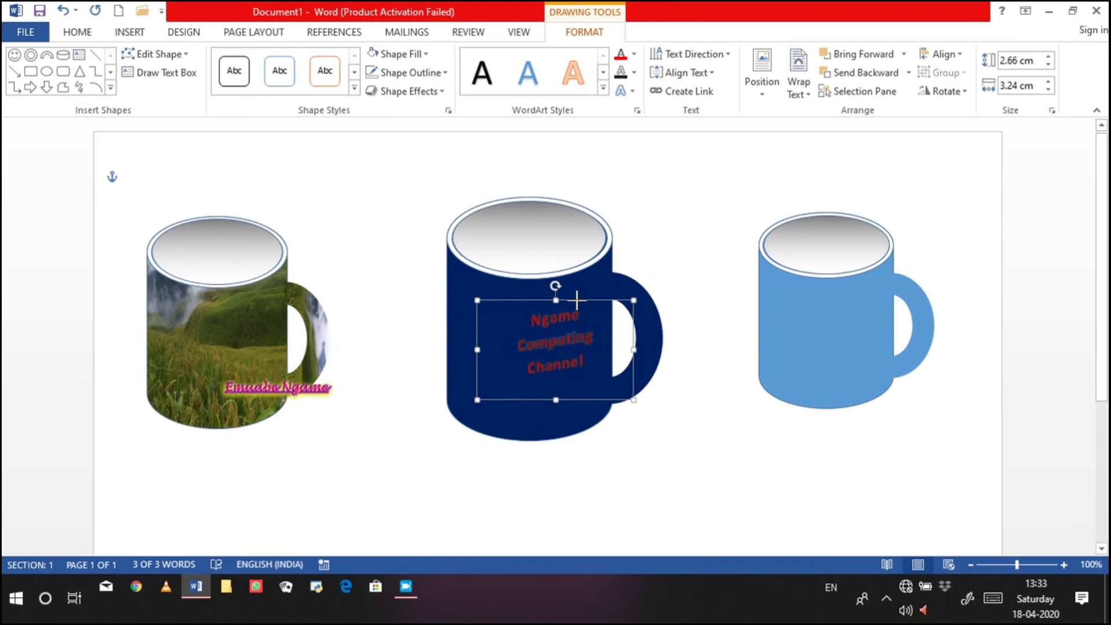
pyautogui.click(586, 398)
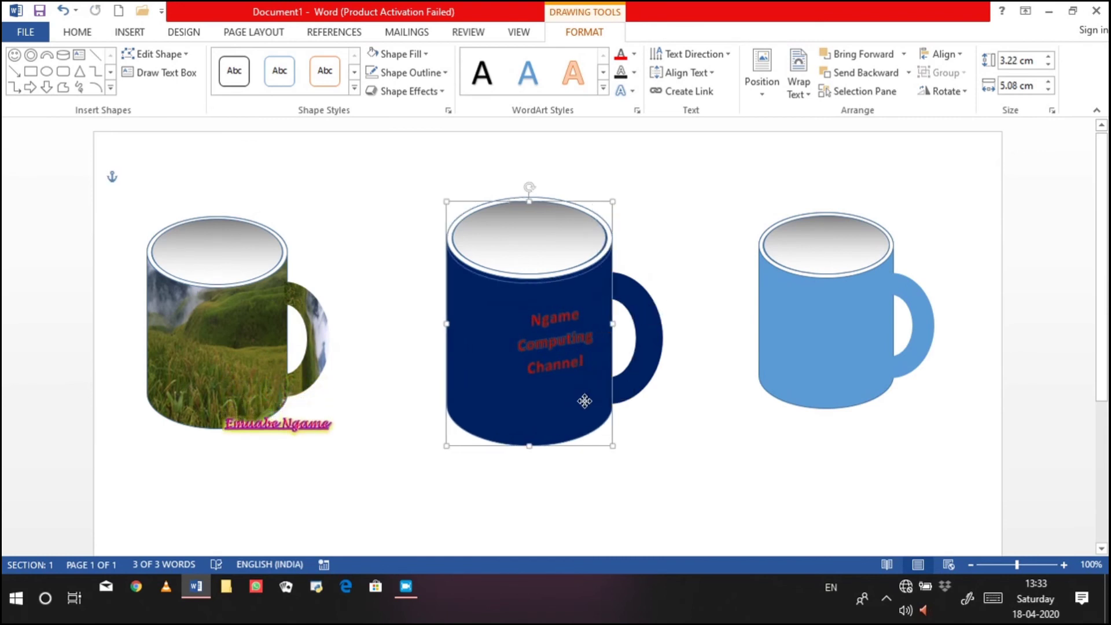
pyautogui.moveTo(586, 399); pyautogui.dragTo(586, 395)
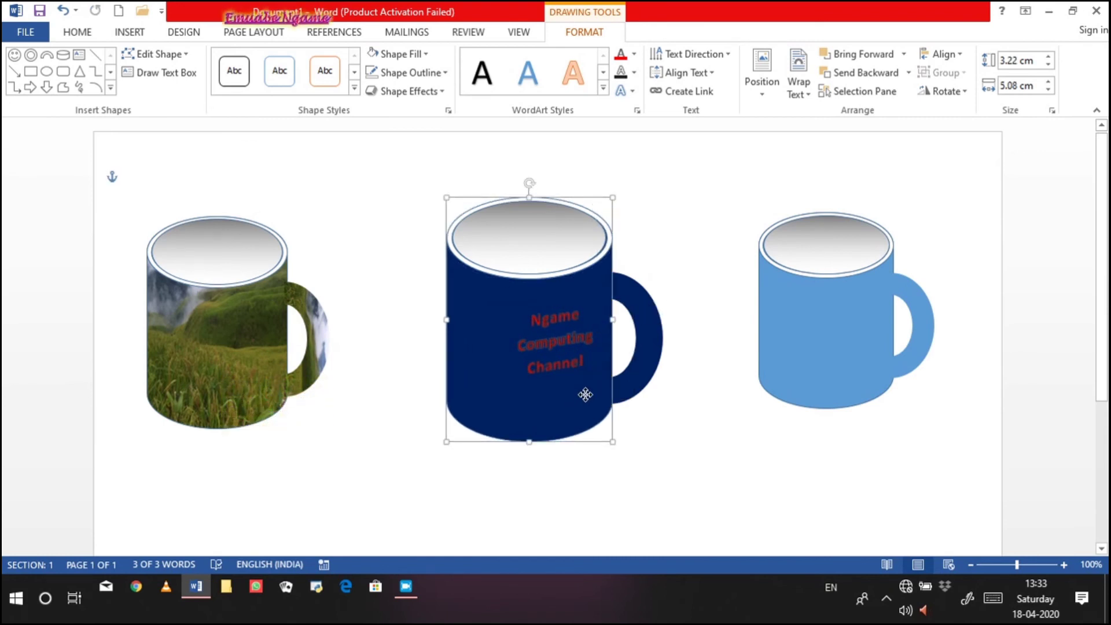
# - Adjust the WordArt box's edges and corners so the tilted text sits centred on the middle mug's body
pyautogui.click(554, 366)
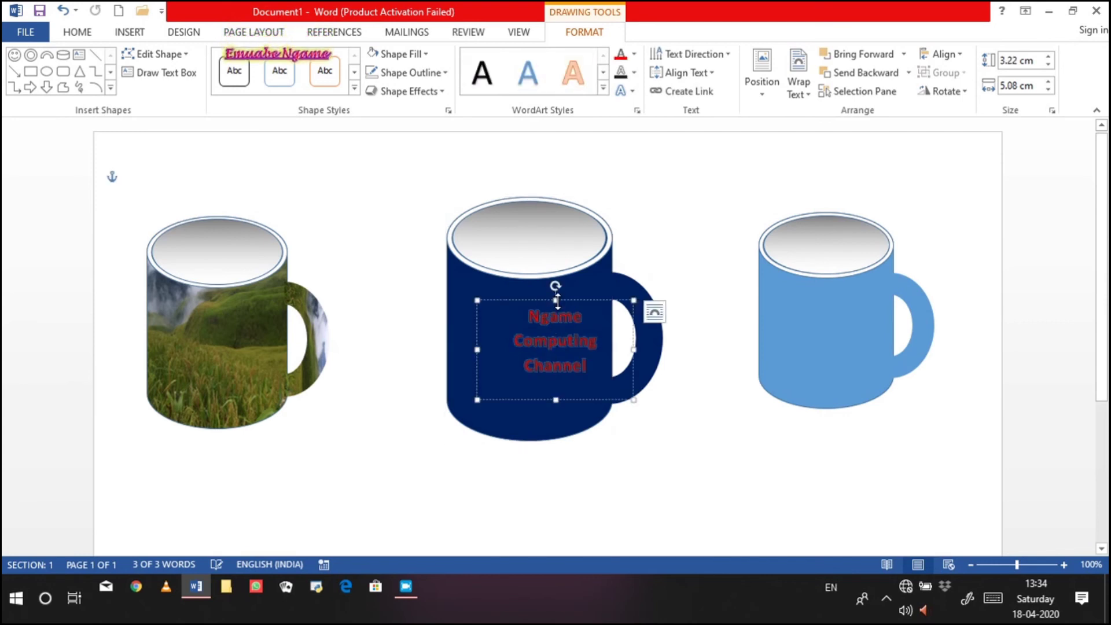
pyautogui.moveTo(477, 348); pyautogui.dragTo(431, 350)
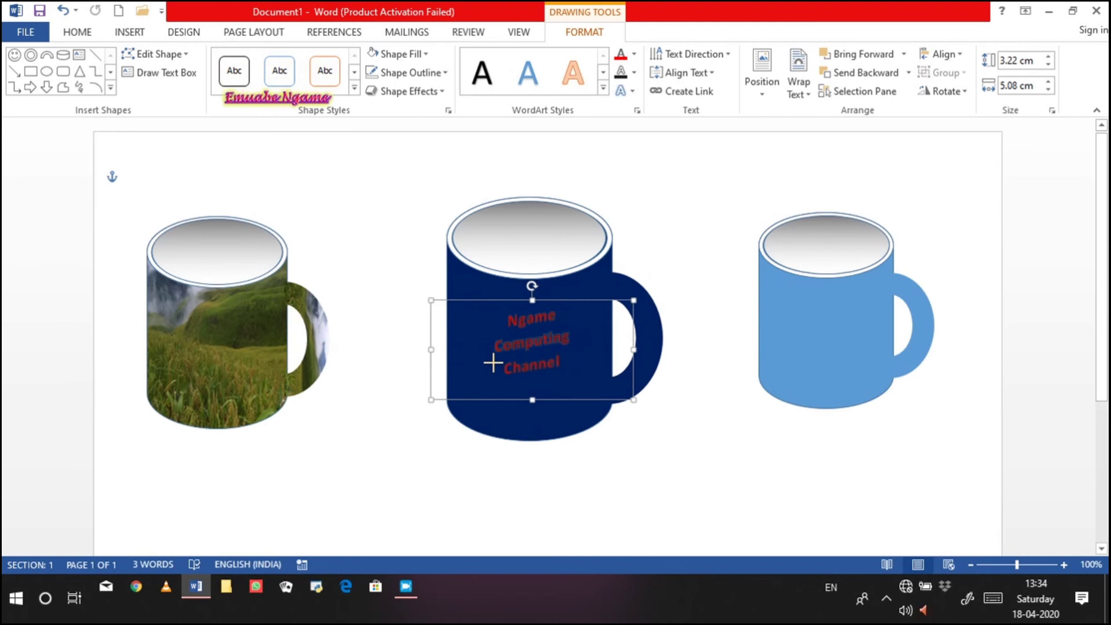
pyautogui.click(635, 300)
pyautogui.moveTo(632, 301); pyautogui.dragTo(596, 310)
pyautogui.moveTo(584, 399); pyautogui.dragTo(600, 397)
pyautogui.click(716, 433)
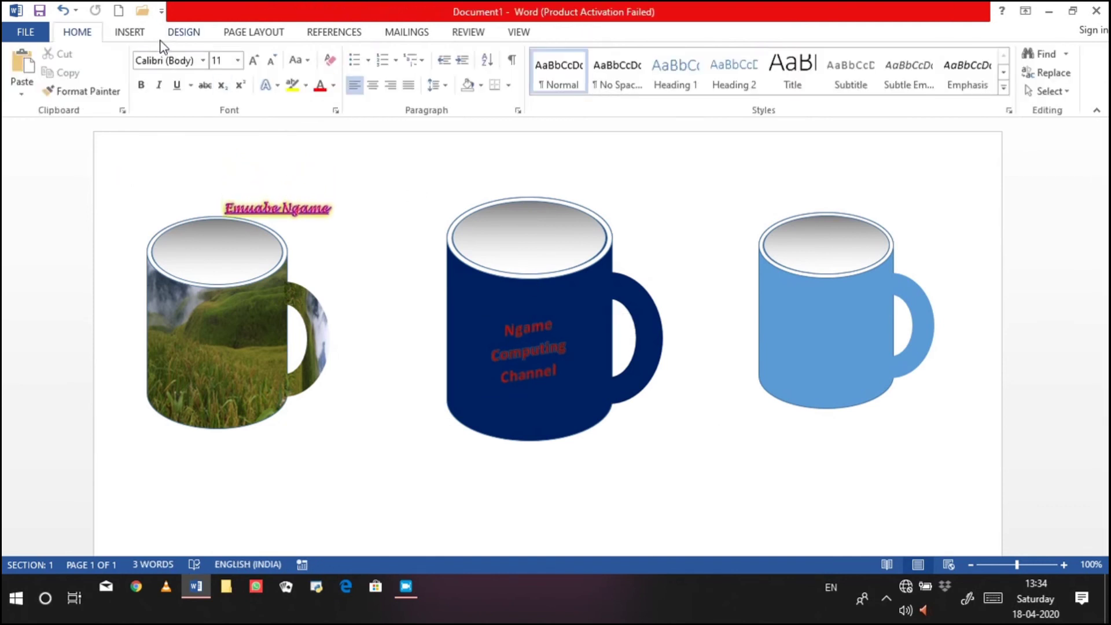
# - Draw a smiley face about 1.37 cm high by 1.06 cm wide on the middle mug's upper left and fill it yellow
pyautogui.click(130, 32)
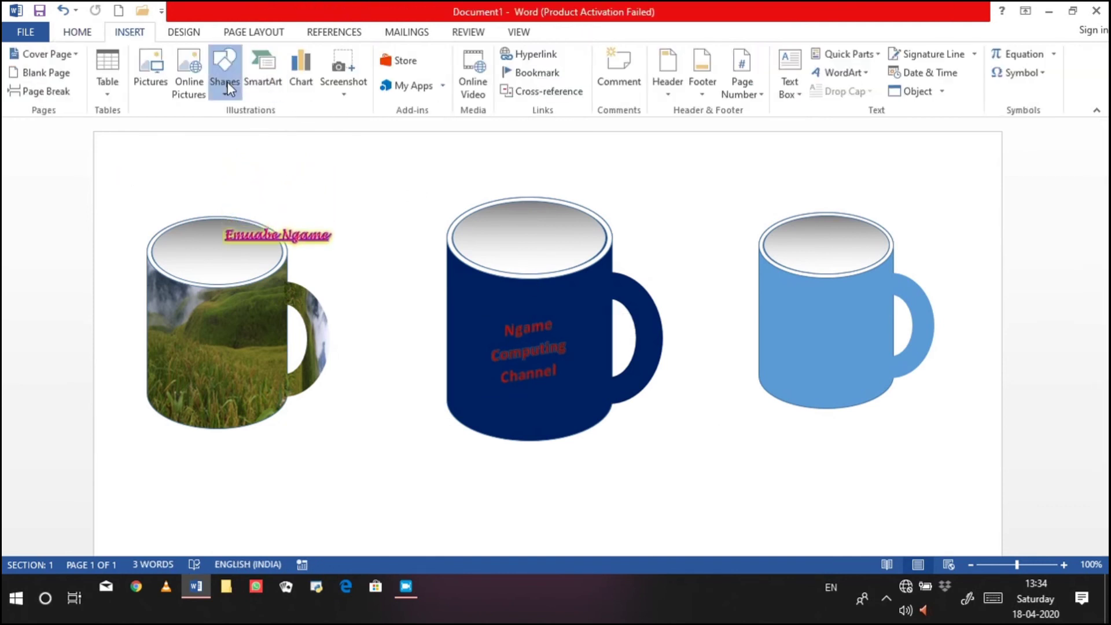
pyautogui.click(227, 82)
pyautogui.click(228, 130)
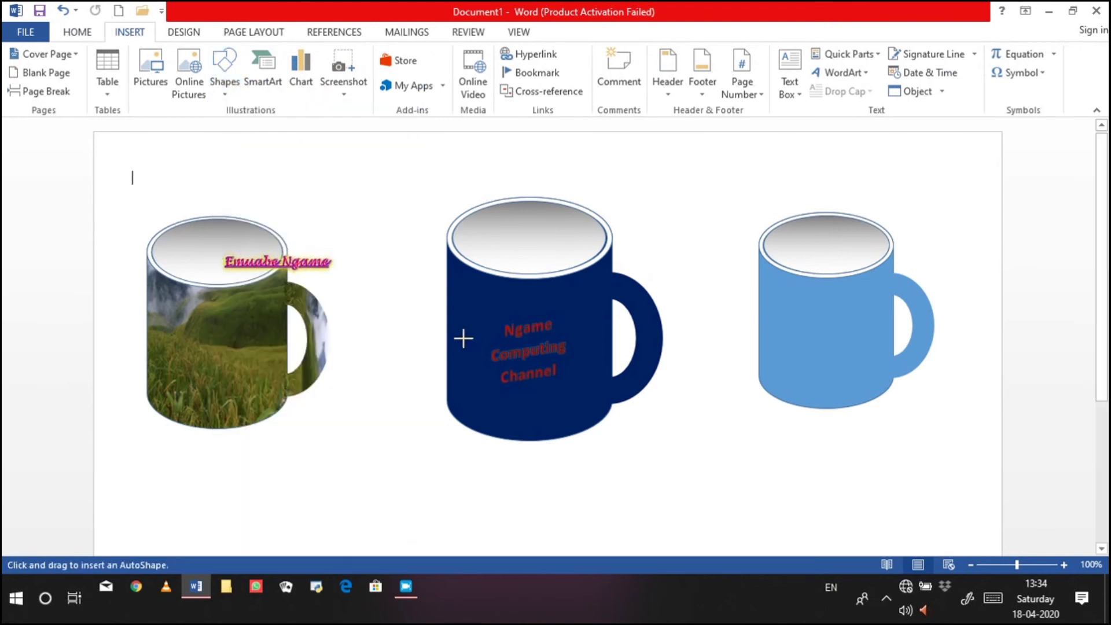
pyautogui.moveTo(460, 286); pyautogui.dragTo(494, 327)
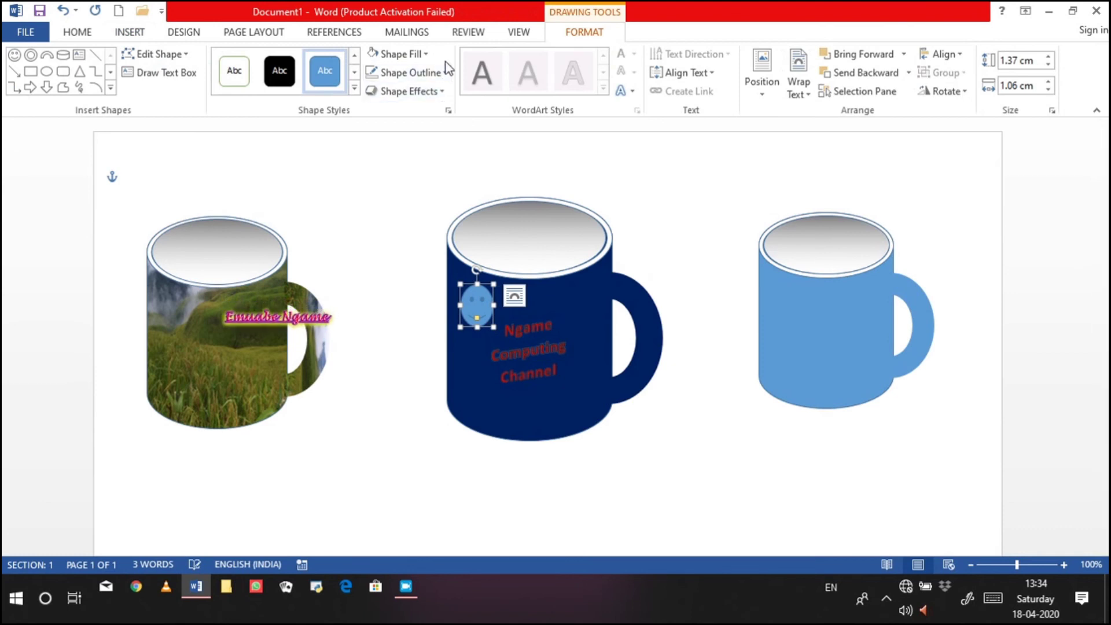
pyautogui.click(426, 58)
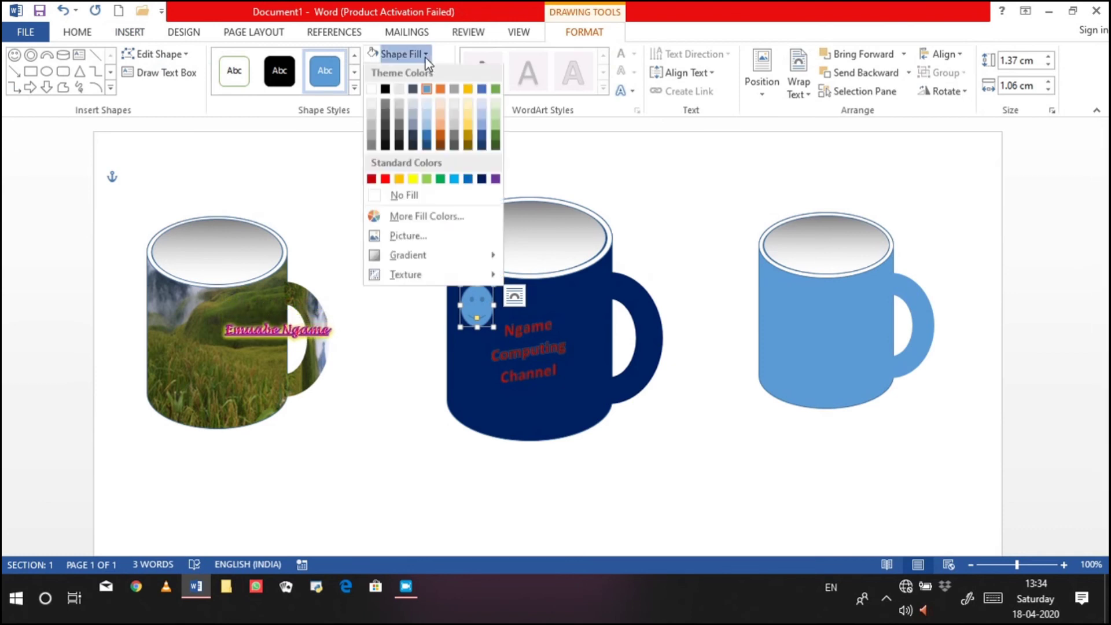
pyautogui.click(413, 180)
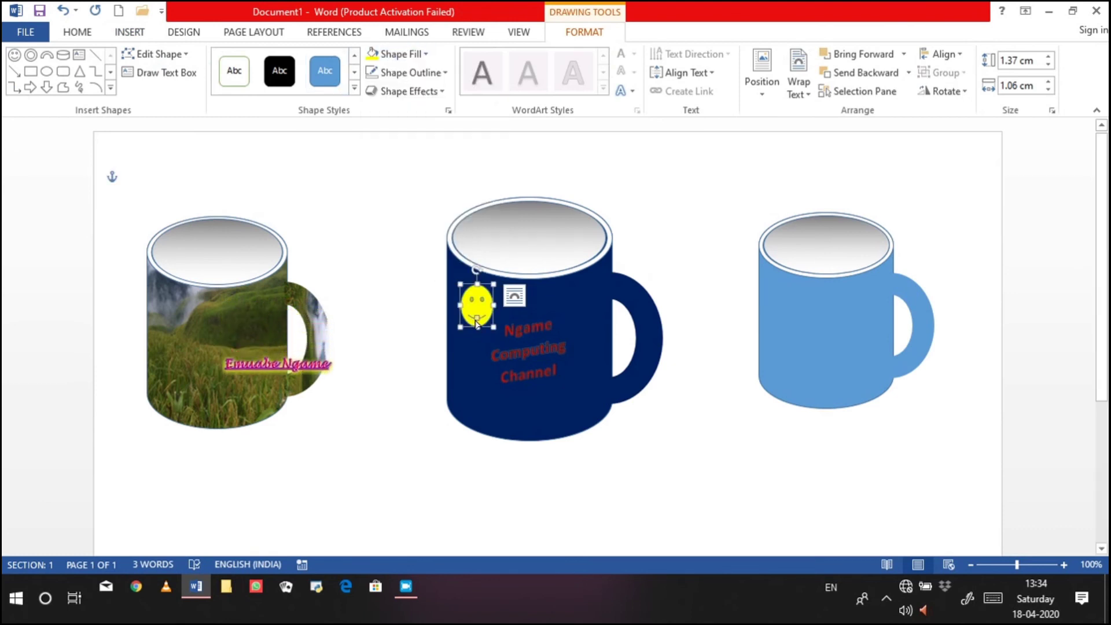
# - Duplicate the yellow smiley face and place the copy on the middle mug's upper right, near the handle
pyautogui.hotkey('ctrl', 'c')
pyautogui.hotkey('ctrl', 'v')
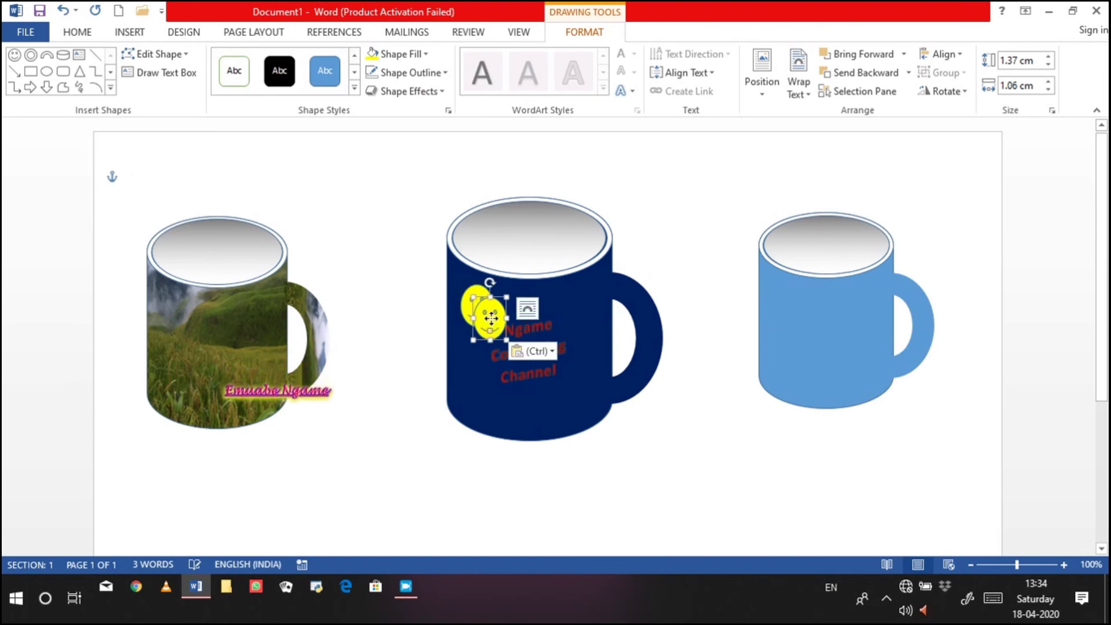
pyautogui.moveTo(490, 317); pyautogui.dragTo(584, 301)
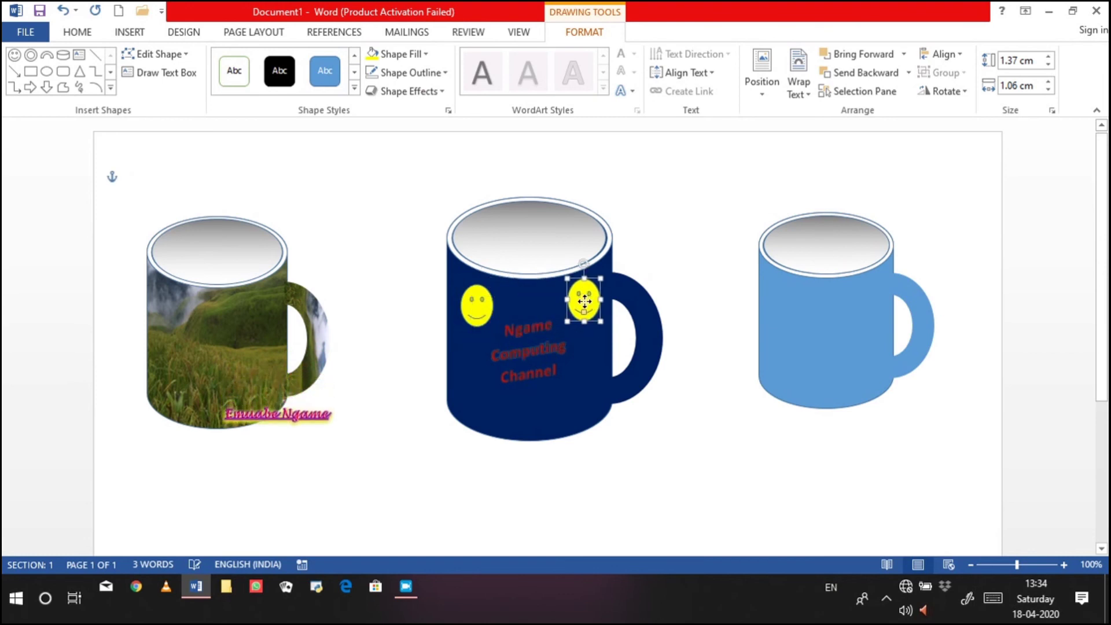
pyautogui.click(799, 421)
# - Ungroup the light-blue third mug so its body and handle can be formatted separately
pyautogui.click(790, 347)
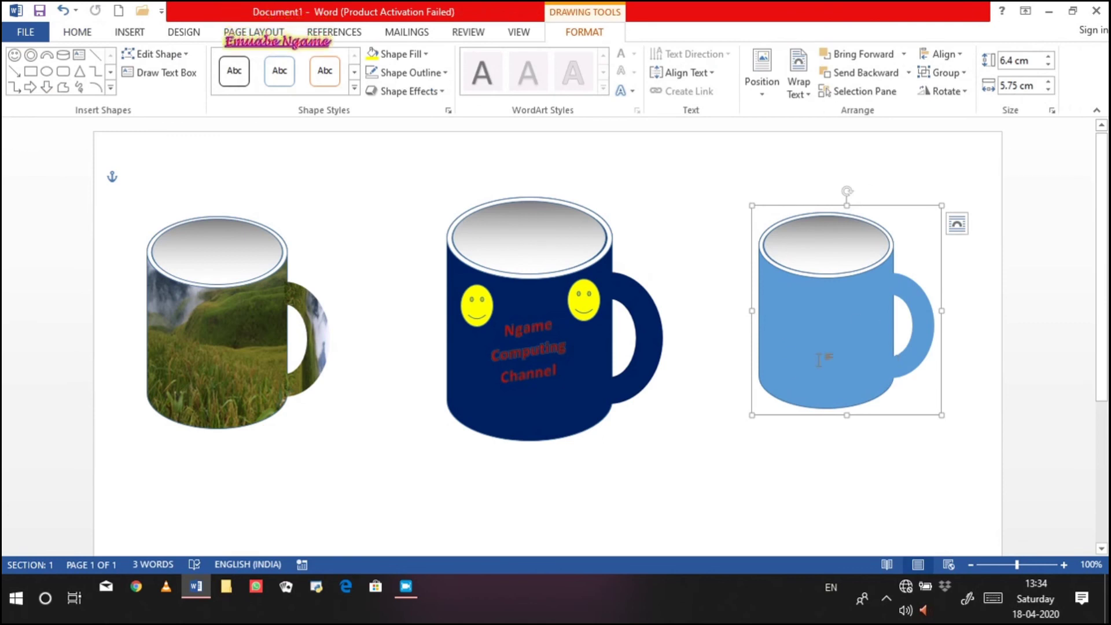
pyautogui.click(886, 356)
pyautogui.click(954, 74)
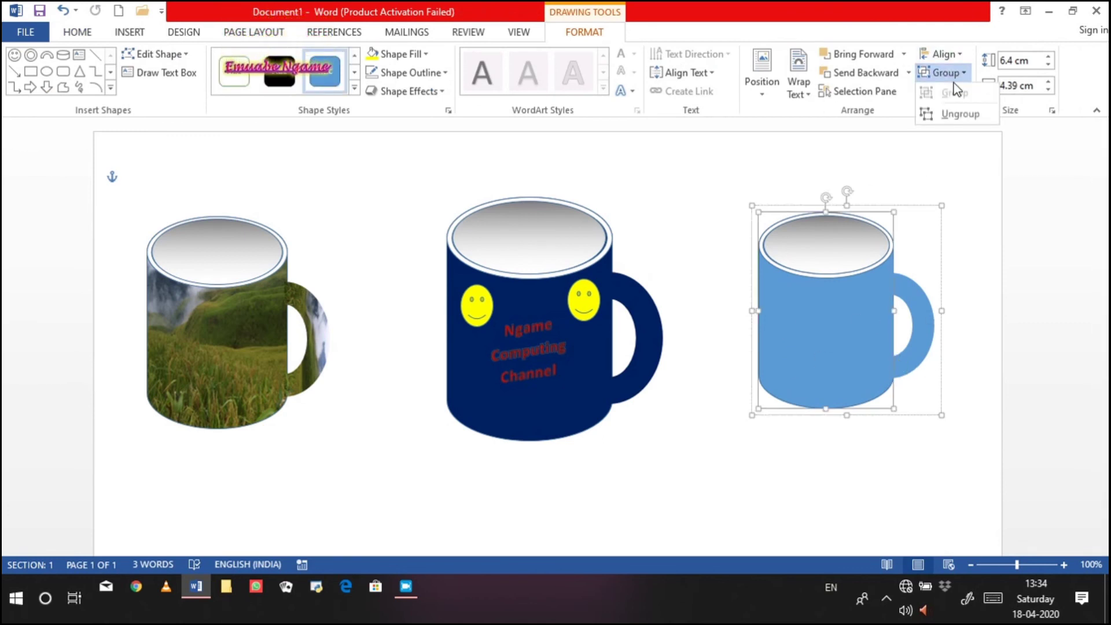
pyautogui.click(966, 115)
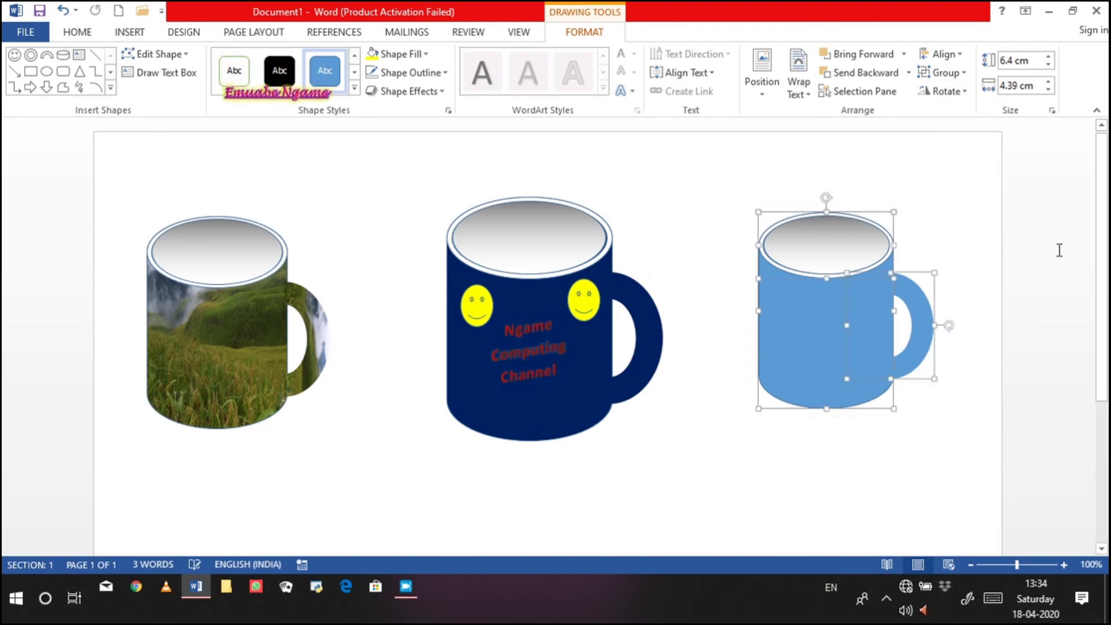
pyautogui.click(931, 185)
# - Fill the third mug's body with the dark blue-grey theme colour
pyautogui.click(814, 354)
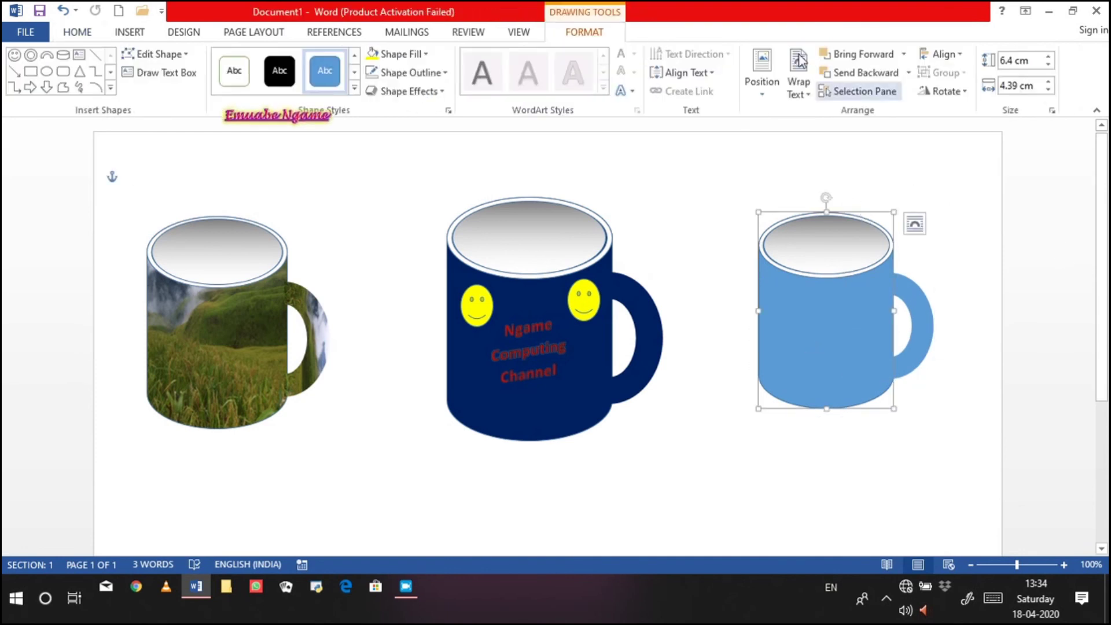
pyautogui.click(411, 55)
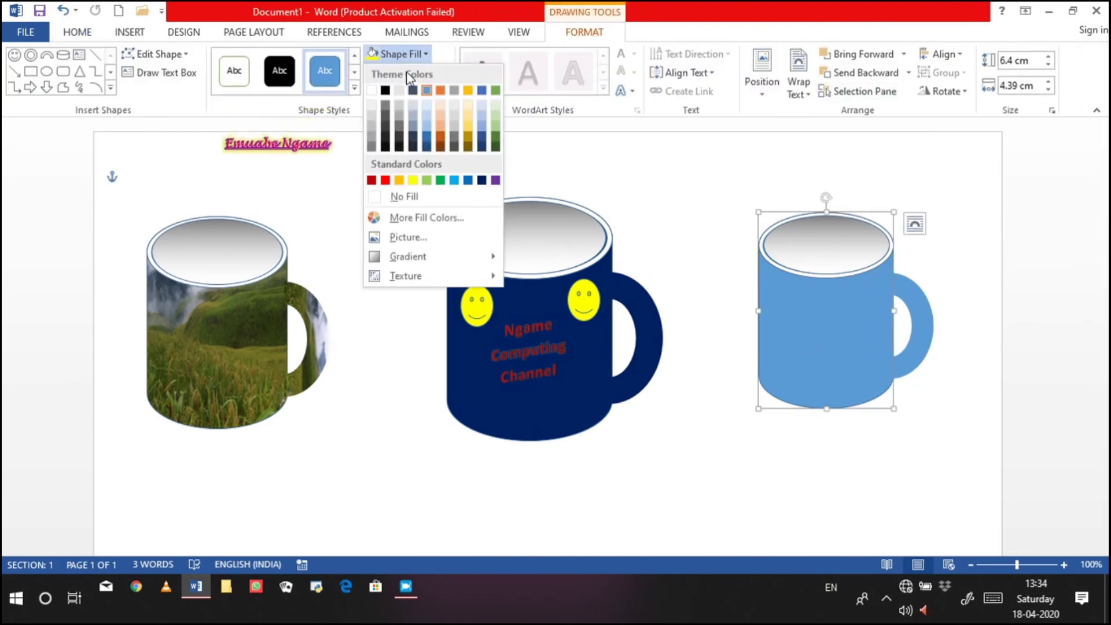
pyautogui.click(414, 137)
# - Fill the third mug's handle with the same dark blue-grey as its body and deselect it
pyautogui.click(907, 359)
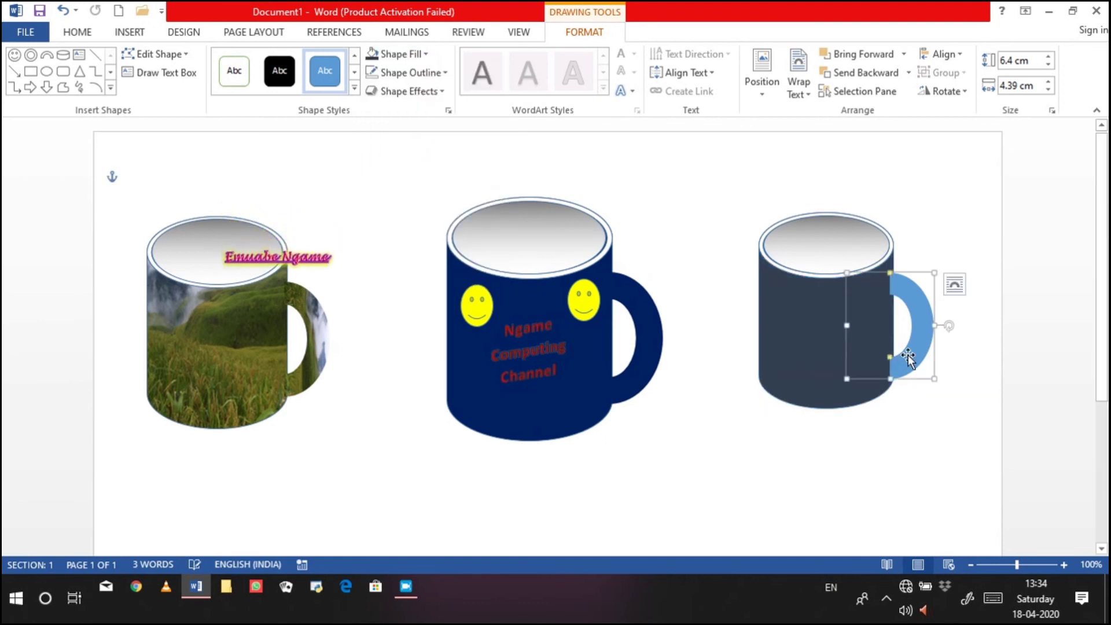
pyautogui.click(420, 55)
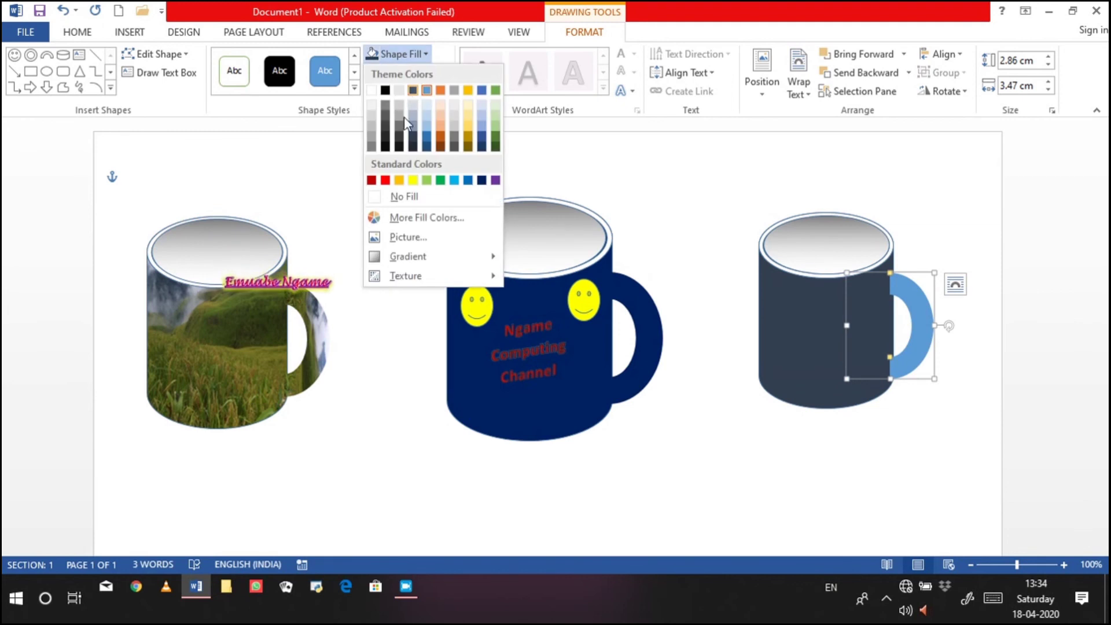
pyautogui.click(399, 138)
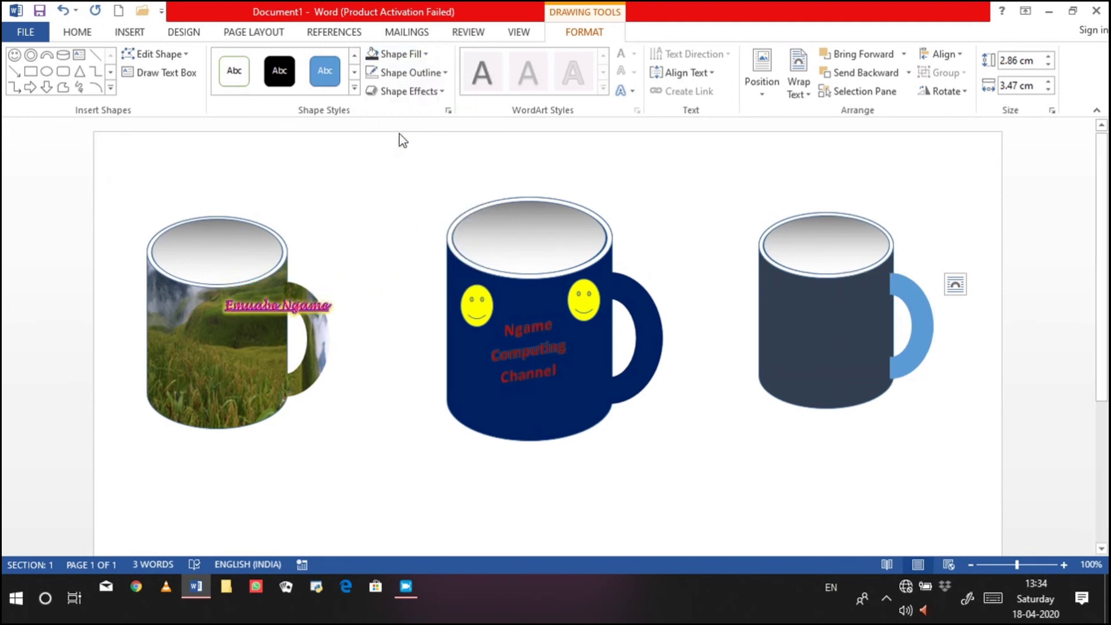
pyautogui.click(427, 55)
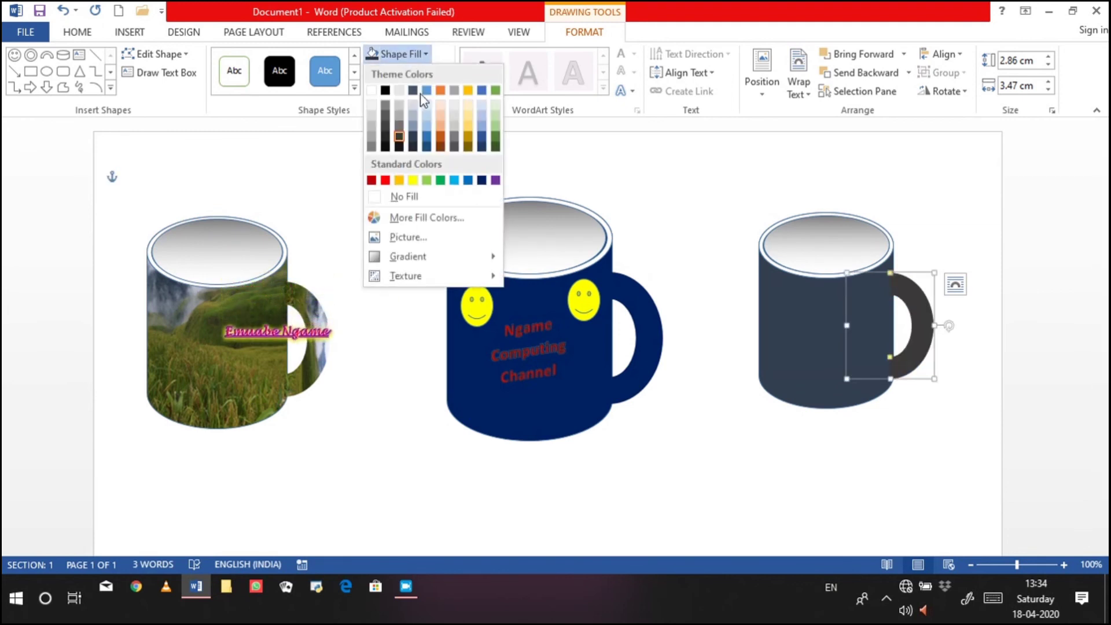
pyautogui.click(415, 138)
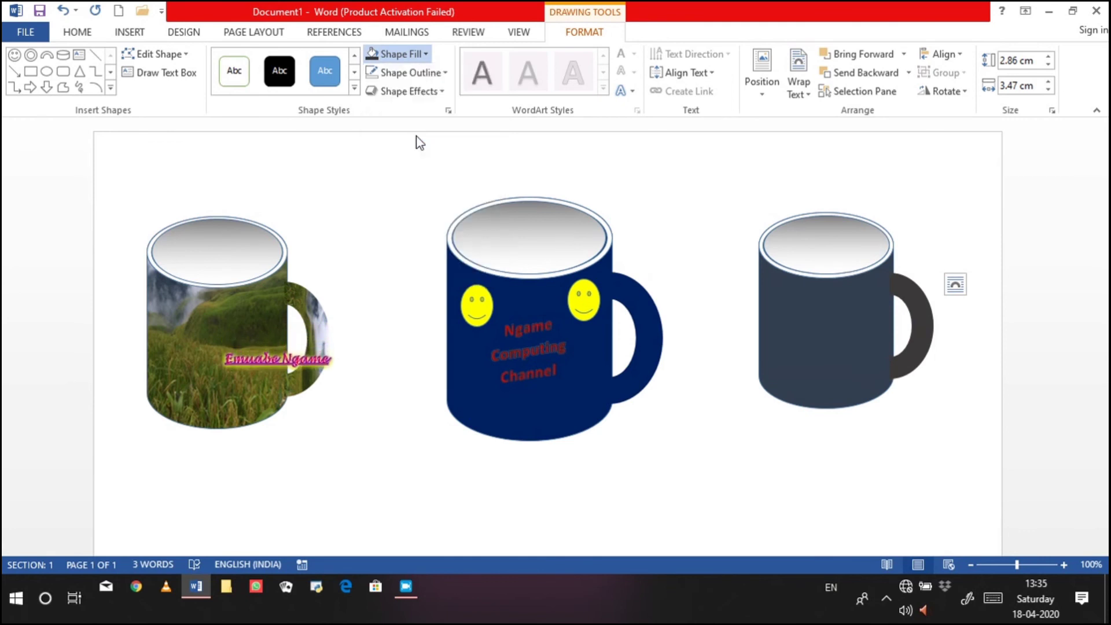
pyautogui.click(914, 191)
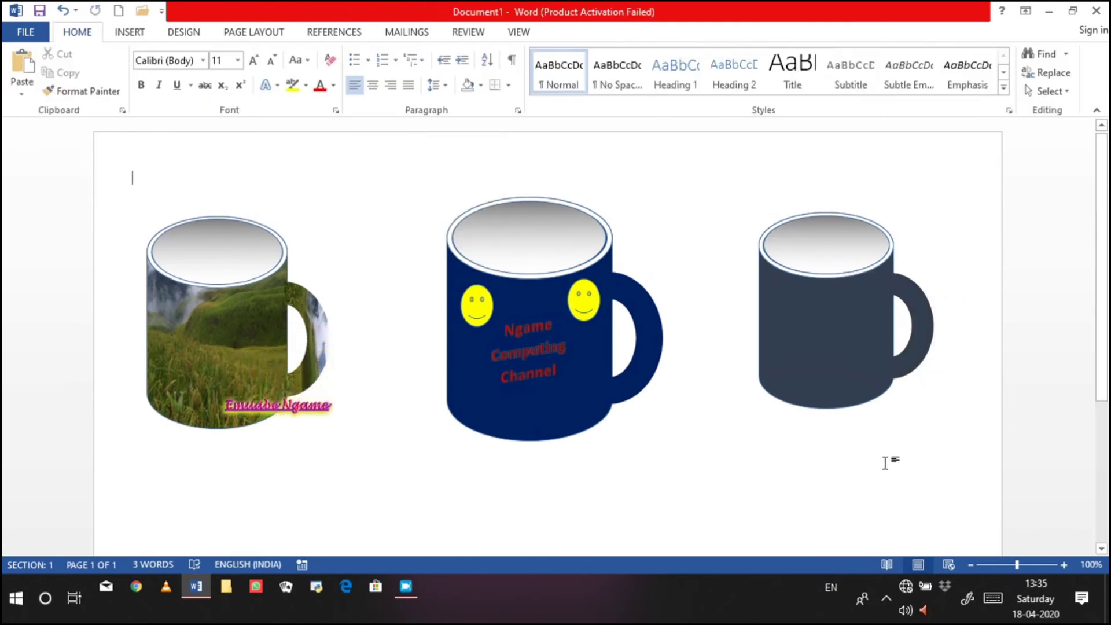